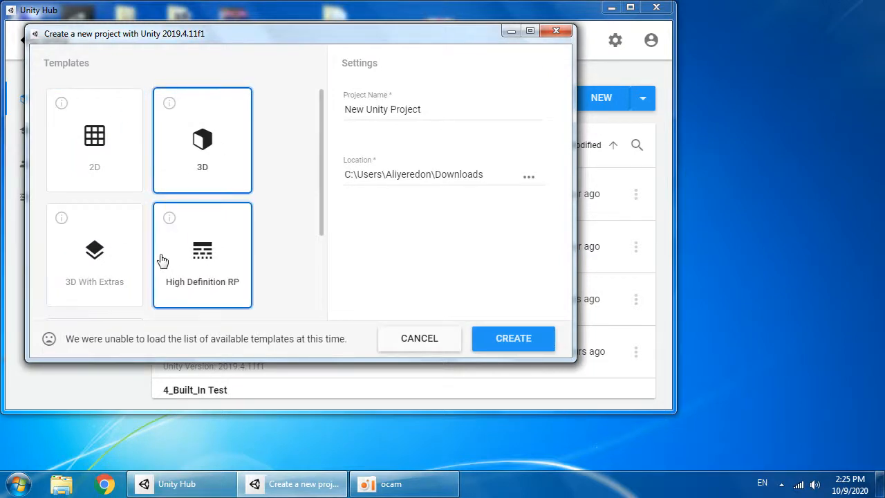
Step: Create a new project from the 3D template named Tutorial_HDRP_Import_Guide_
click(174, 282)
click(199, 162)
drag(421, 110, 247, 95)
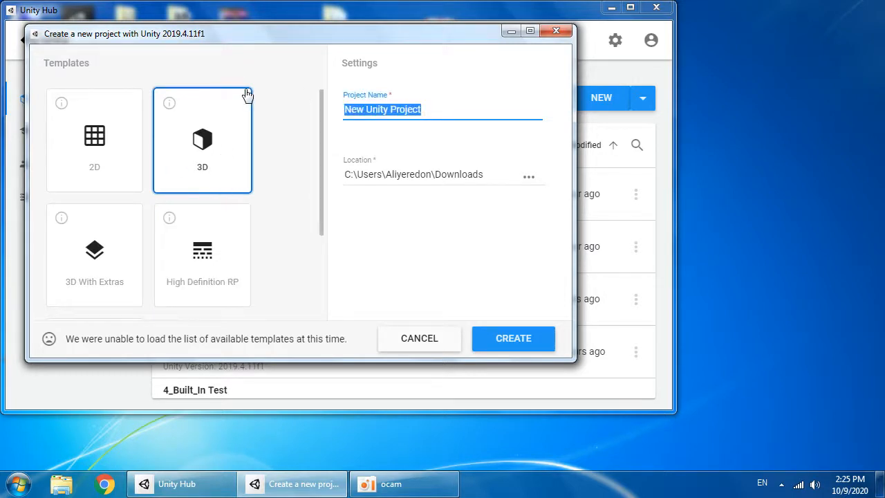
text(Tutorial_HDRP_Import_Guide_)
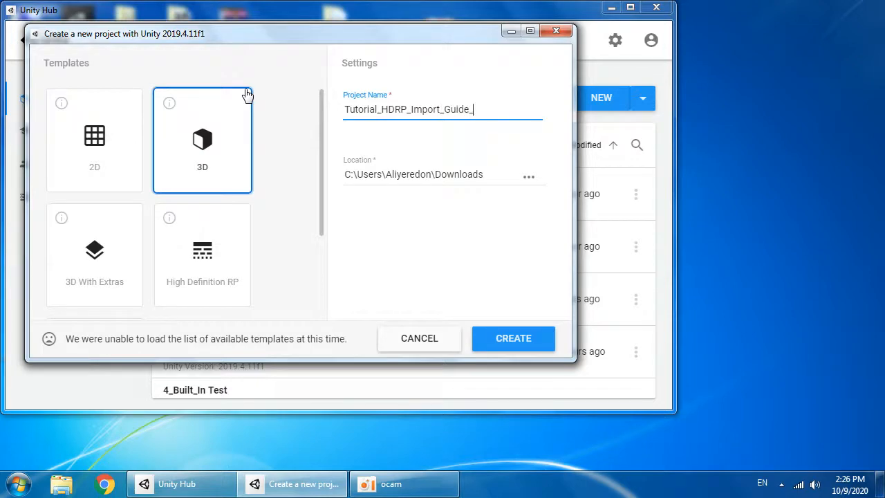
click(504, 339)
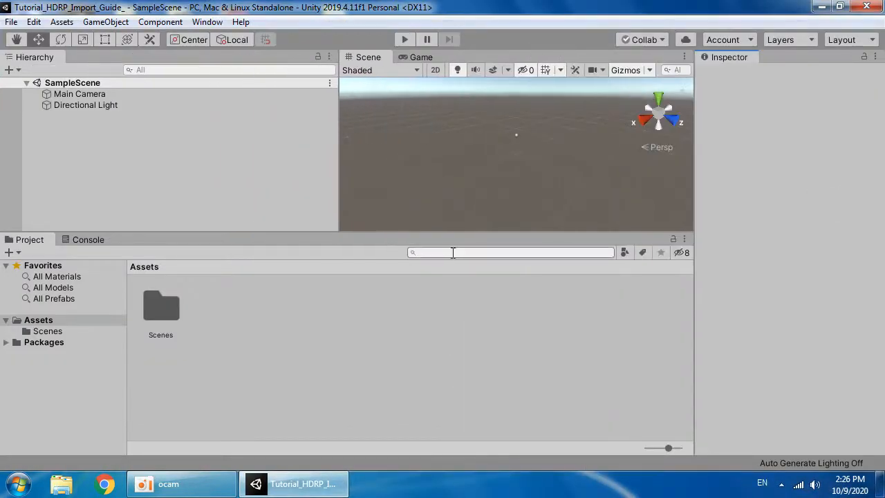
Step: Widen the Scene view by narrowing the Hierarchy, and open the Package Manager
drag(338, 181, 139, 159)
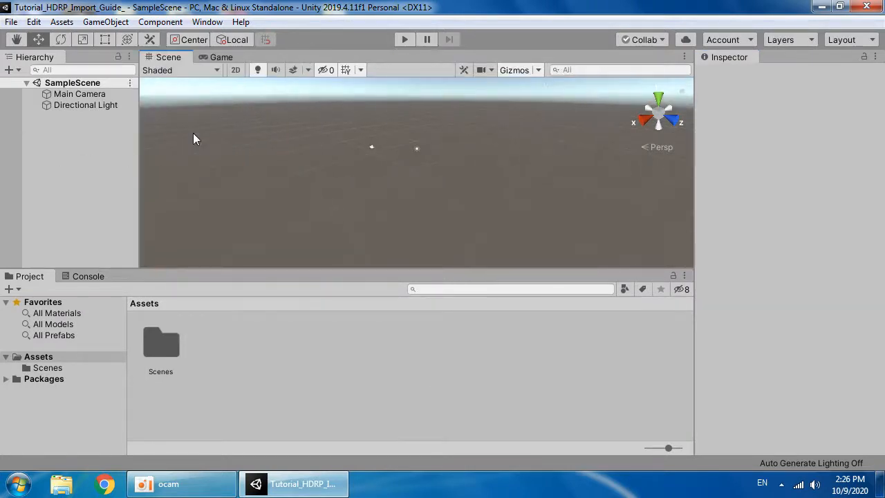
click(208, 21)
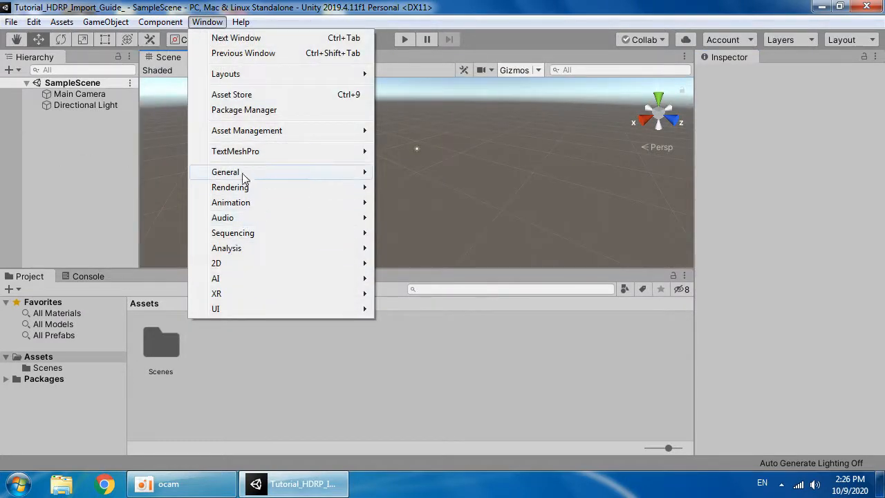
click(286, 113)
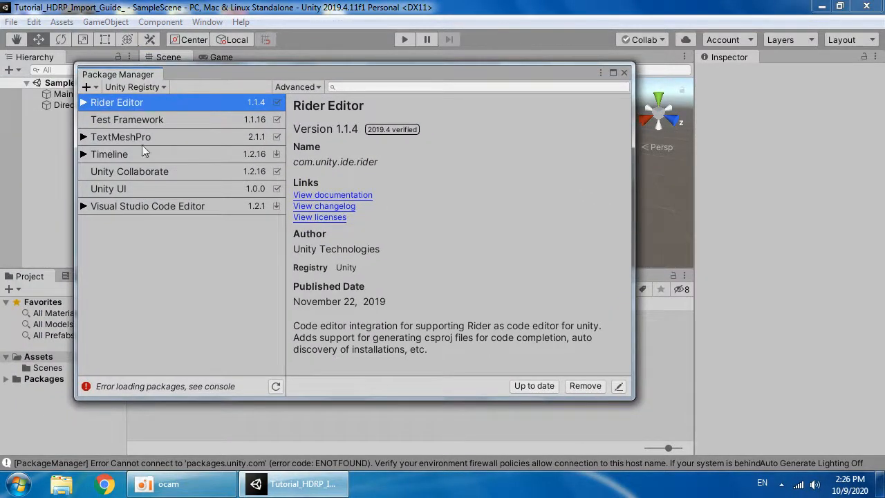
Step: Look through the Package Manager's In Project and Built-in packages lists
click(161, 88)
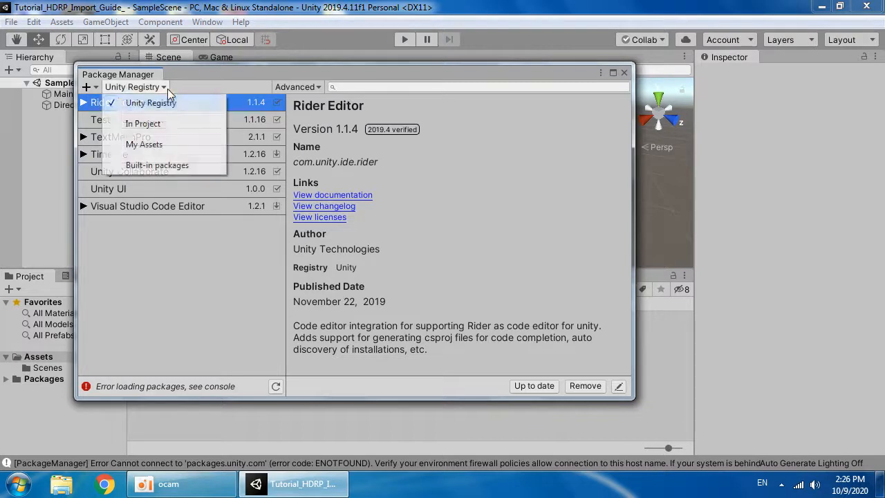
click(158, 123)
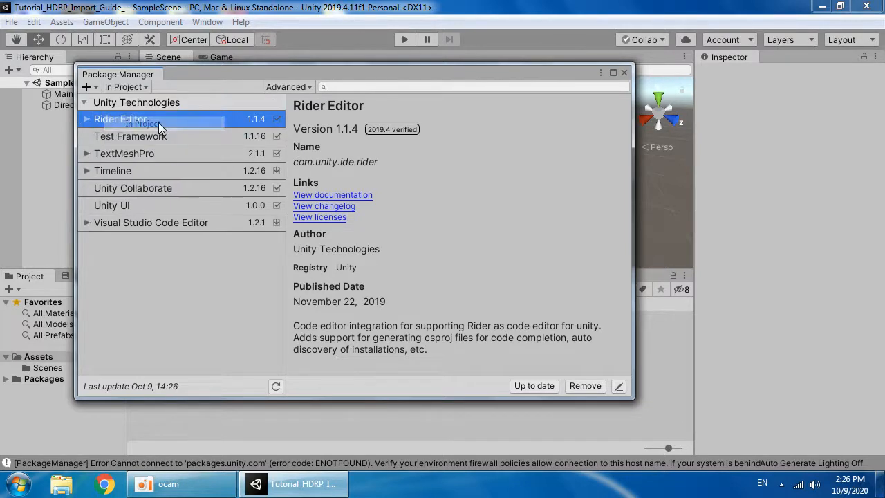
click(150, 87)
click(164, 162)
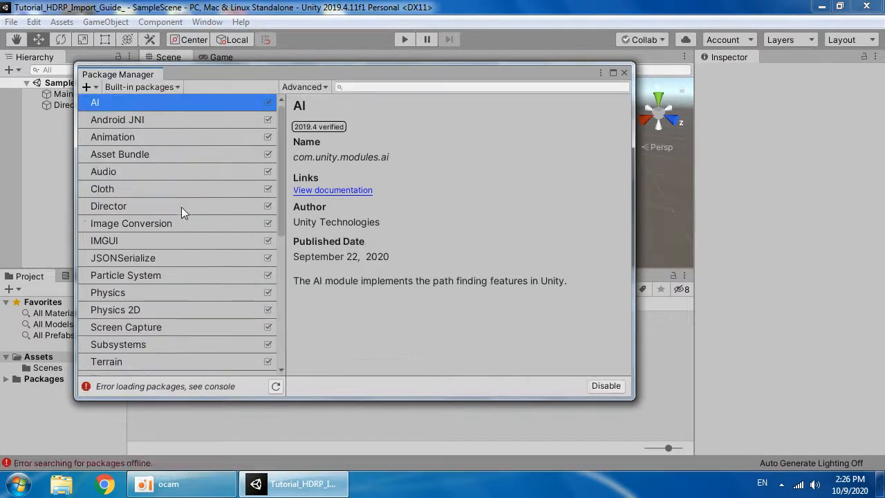
scroll(169, 293, down, 3)
scroll(169, 293, down, 3)
scroll(173, 294, up, 5)
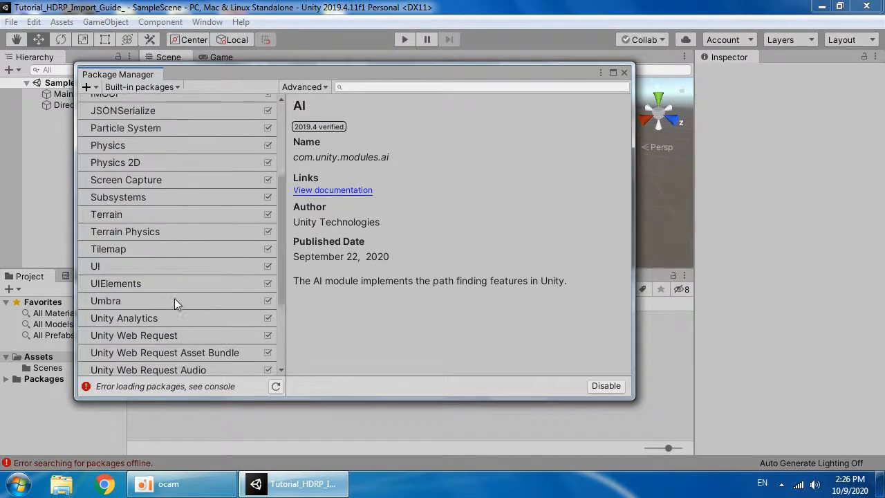
scroll(174, 294, up, 3)
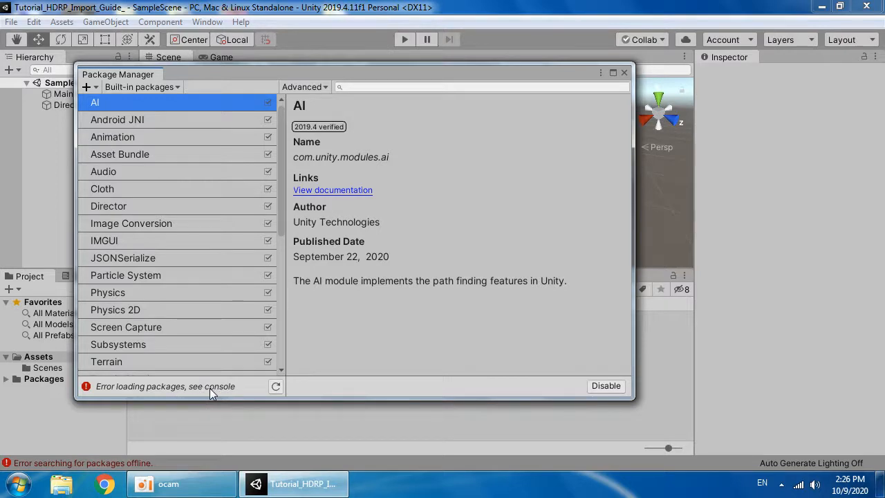
Step: Move the Package Manager window aside and clear the messages in the Console
drag(177, 81, 303, 90)
click(103, 276)
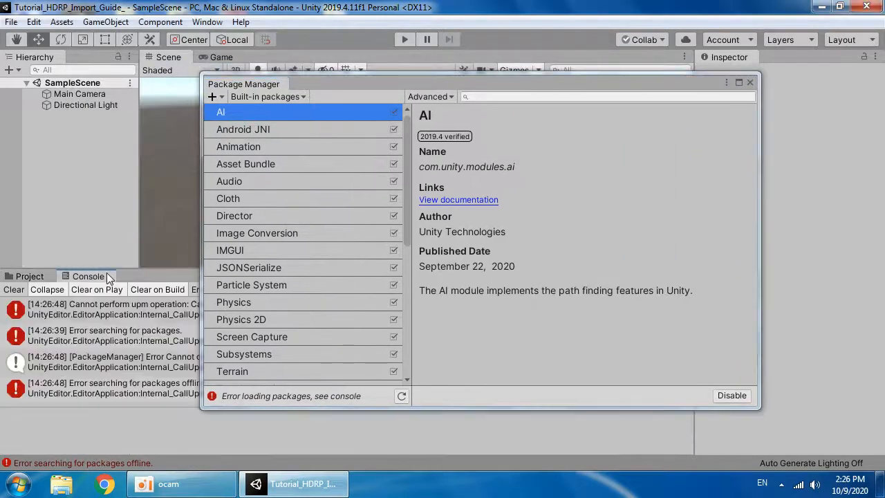
click(23, 287)
Step: Switch the Package Manager list to Unity Registry and reposition its window
click(266, 96)
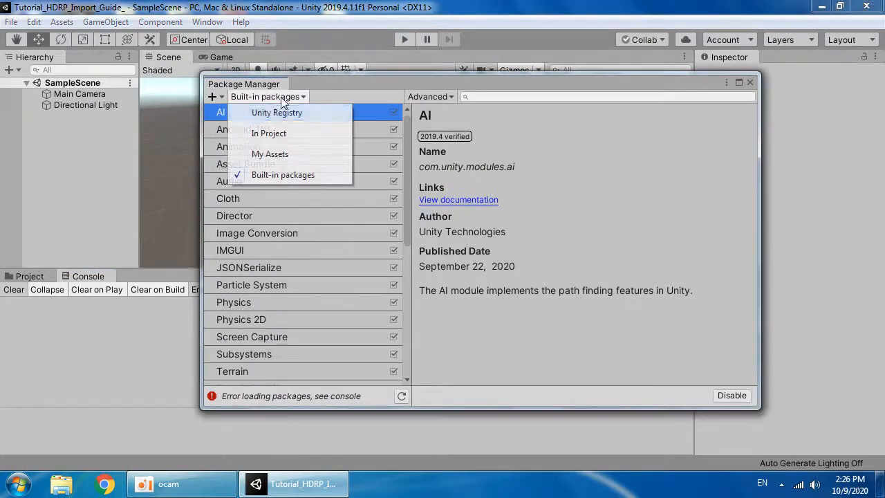
click(290, 115)
drag(335, 82, 264, 52)
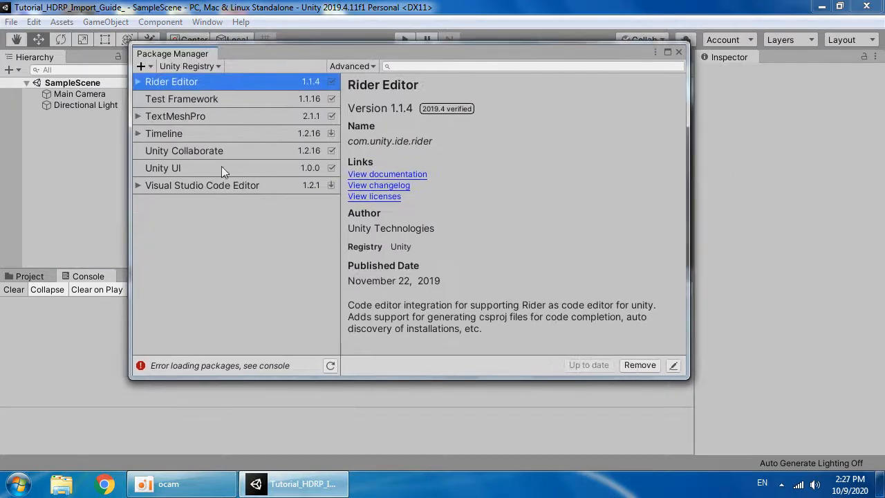
click(206, 477)
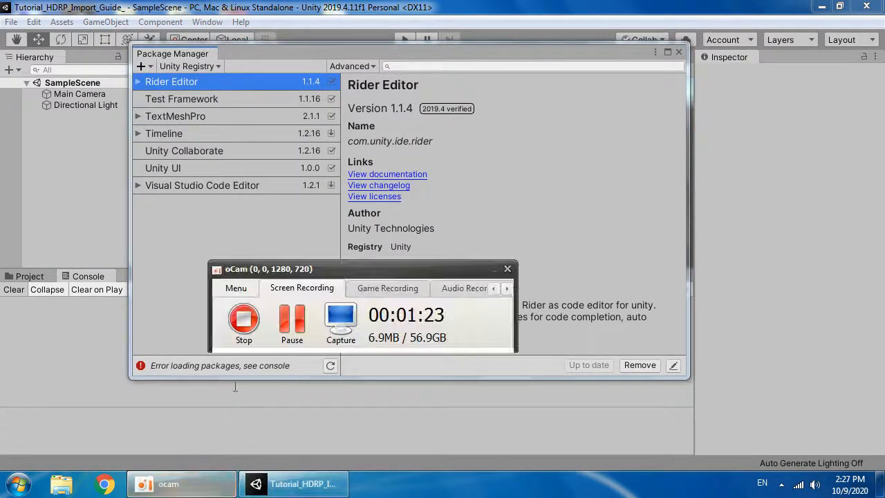
click(378, 363)
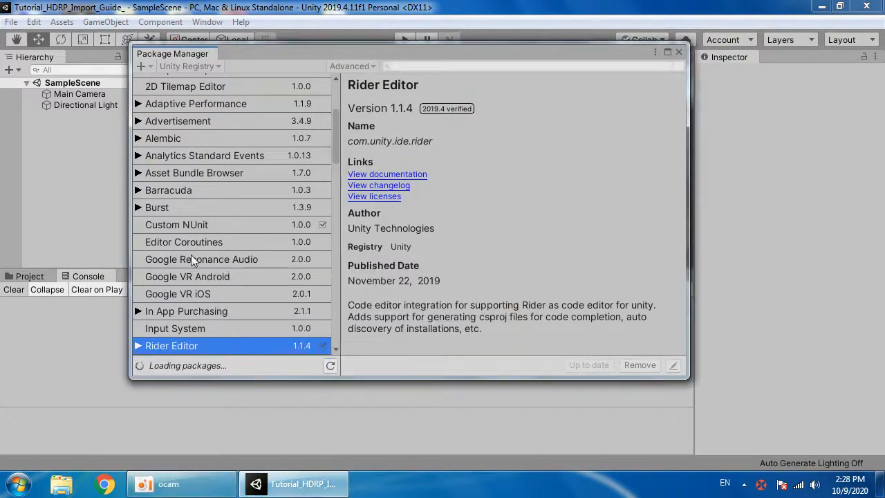
Step: Look through the Unity Registry package list in the Package Manager while it loads
scroll(215, 256, down, 5)
scroll(225, 297, down, 7)
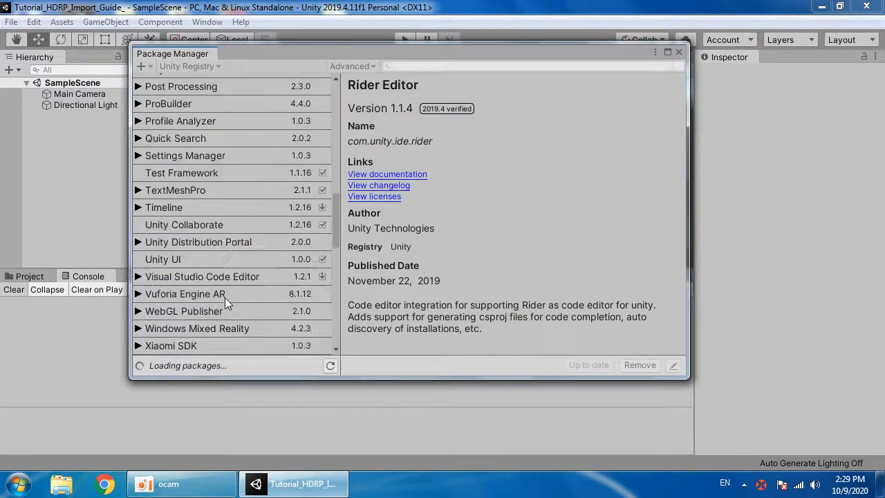
scroll(225, 299, up, 8)
scroll(225, 304, up, 4)
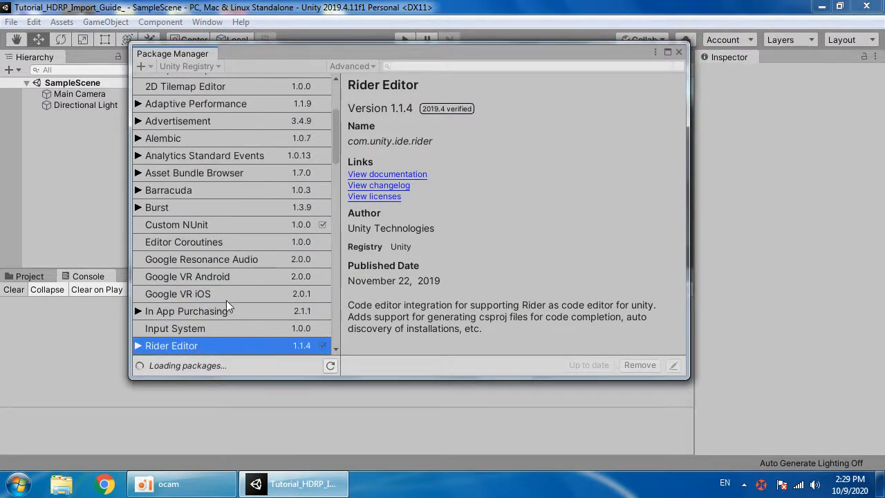
scroll(214, 266, up, 3)
scroll(213, 271, down, 3)
scroll(214, 277, down, 5)
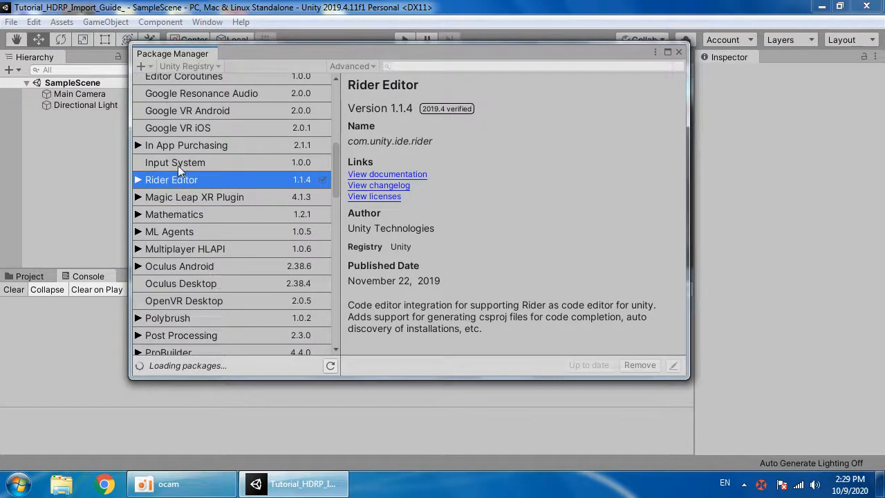
scroll(211, 283, down, 3)
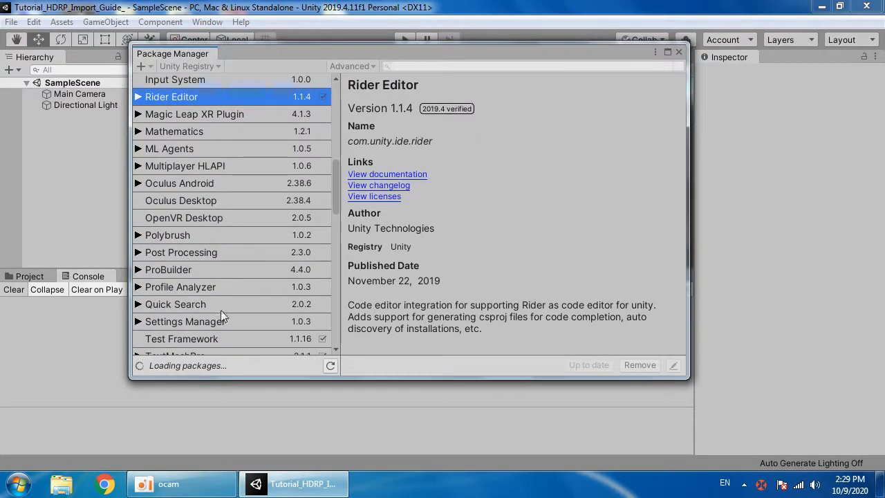
scroll(197, 255, up, 6)
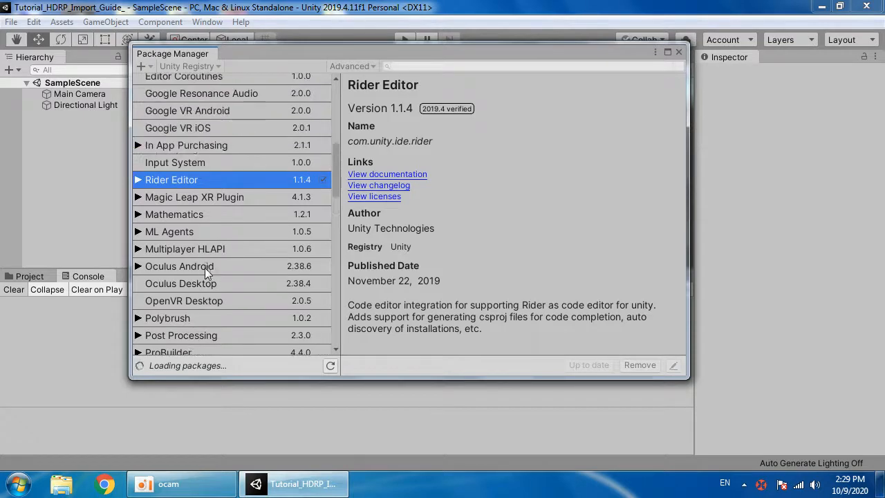
scroll(206, 271, up, 5)
scroll(176, 281, down, 5)
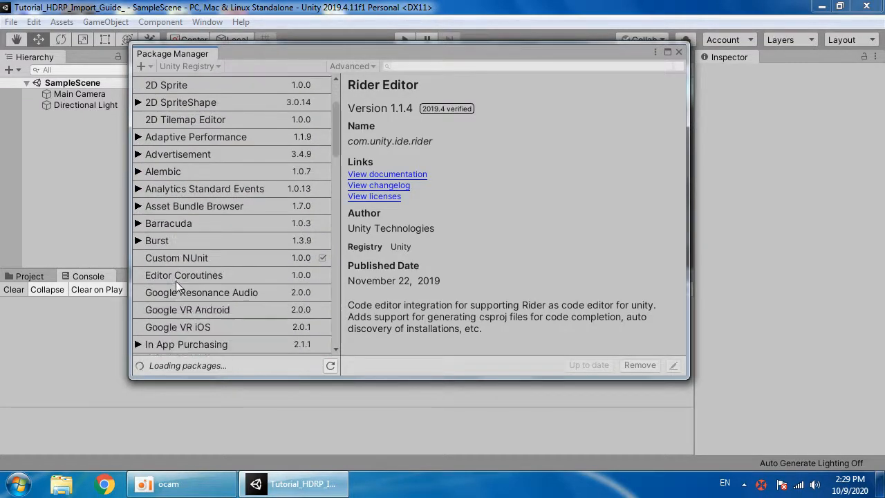
scroll(177, 286, down, 4)
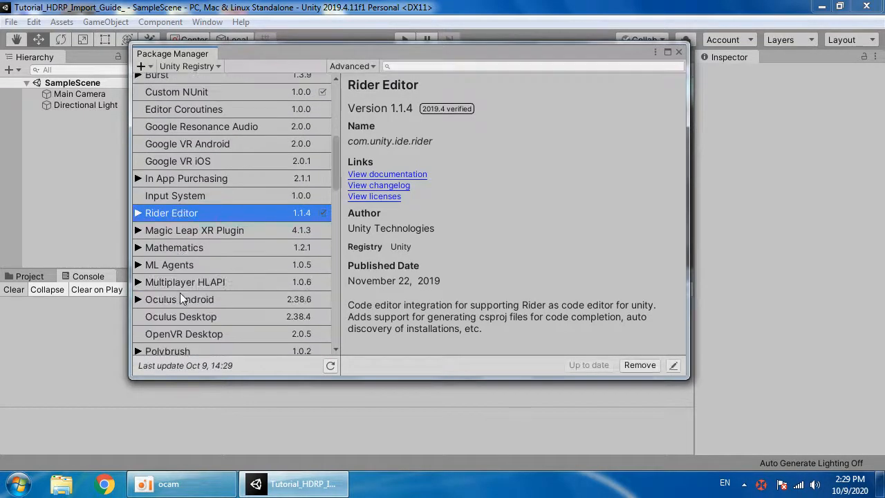
Step: Find the High Definition RP package in the Unity Registry list and install version 7.3.1
scroll(181, 311, down, 8)
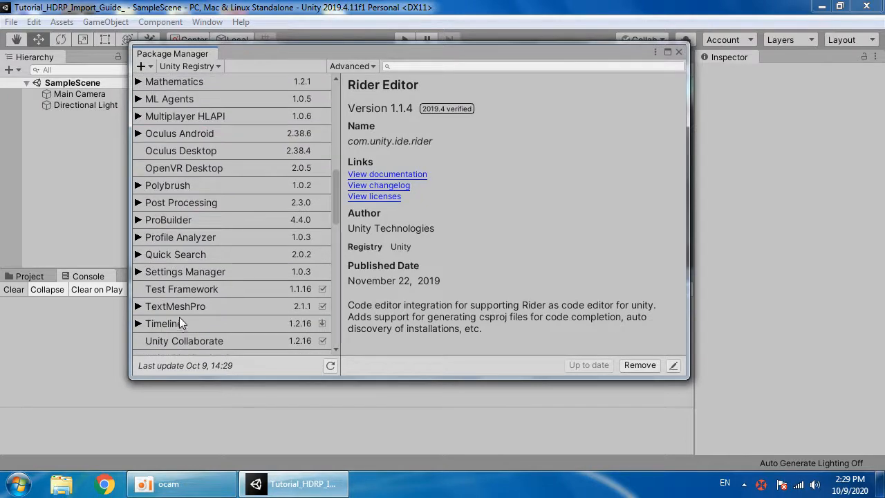
scroll(180, 316, down, 15)
scroll(187, 332, up, 3)
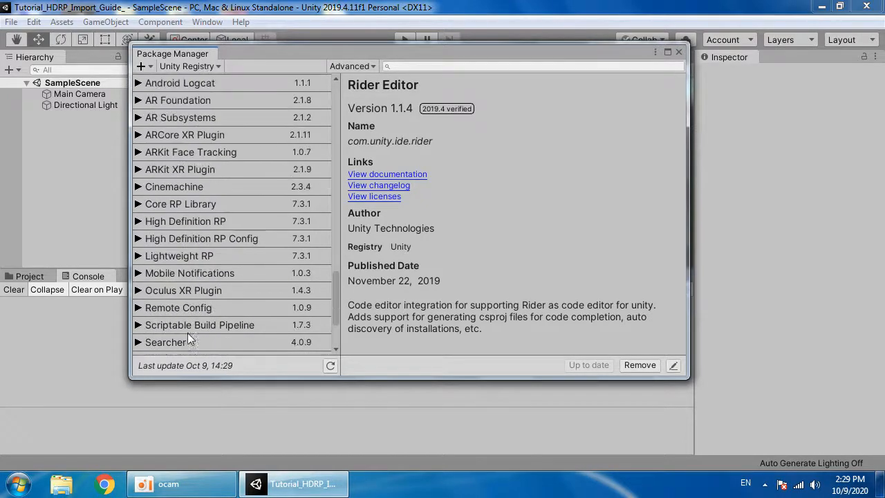
click(174, 240)
click(251, 222)
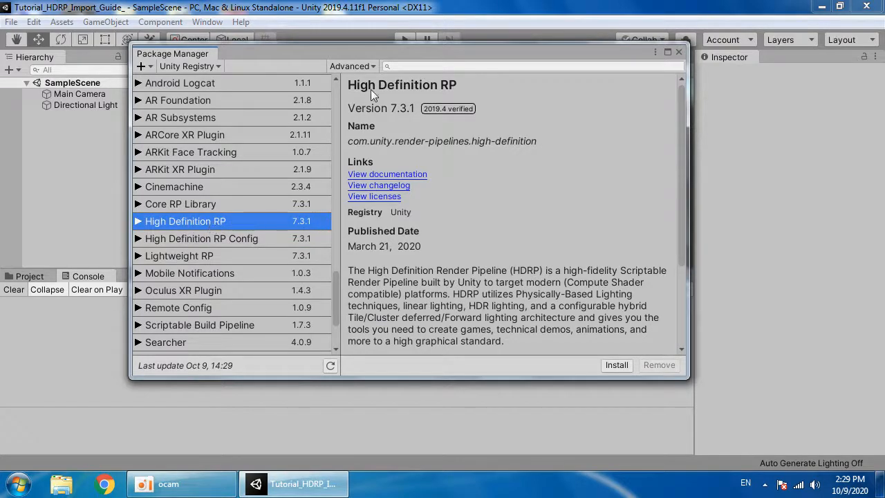
click(611, 364)
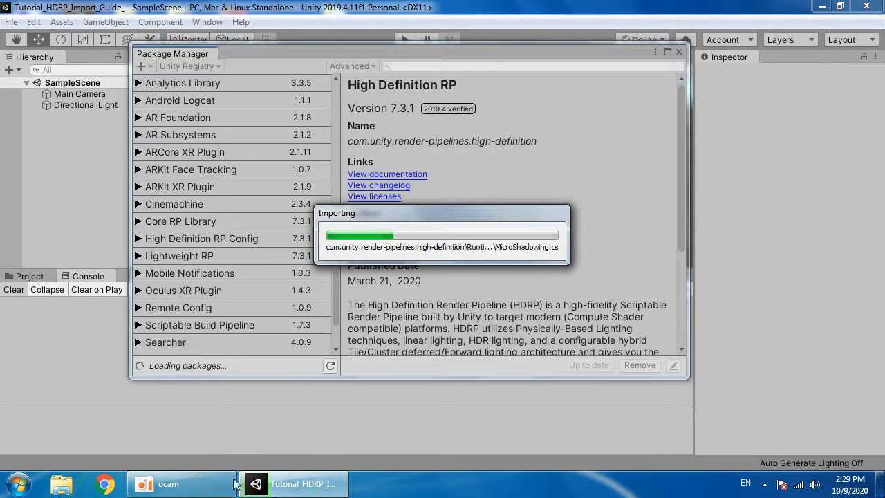
click(201, 484)
click(280, 325)
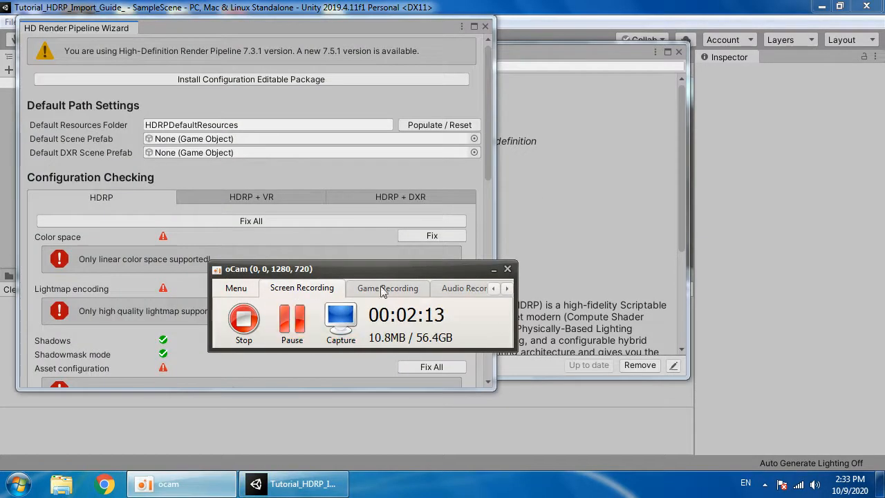
click(494, 269)
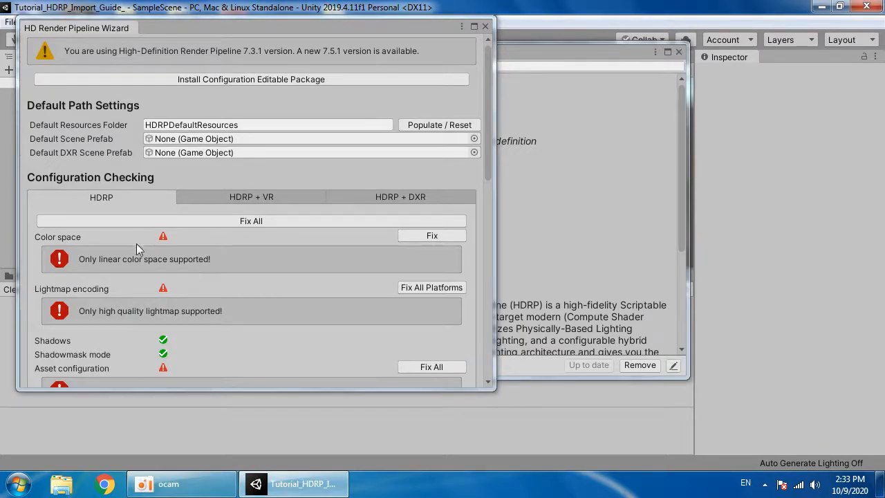
Step: Fix all issues in the HD Render Pipeline Wizard's HDRP configuration check, including the asset configuration and default scene prefab
drag(258, 28, 384, 58)
click(462, 252)
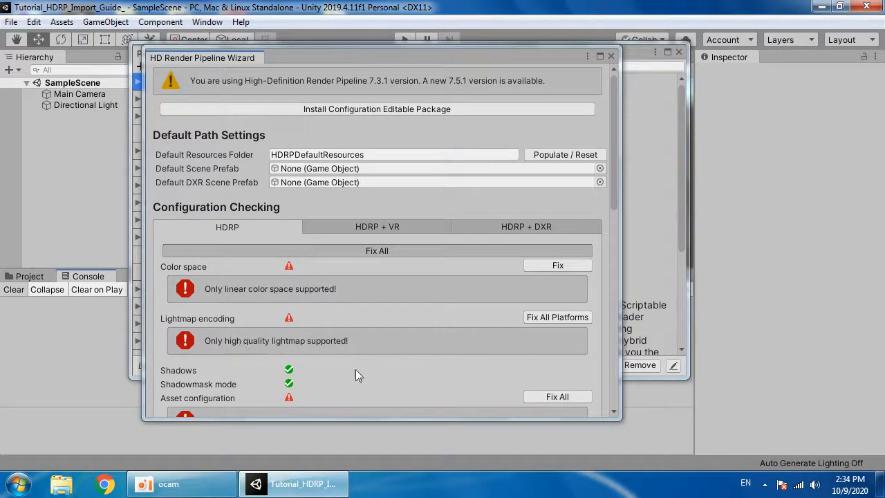
click(432, 269)
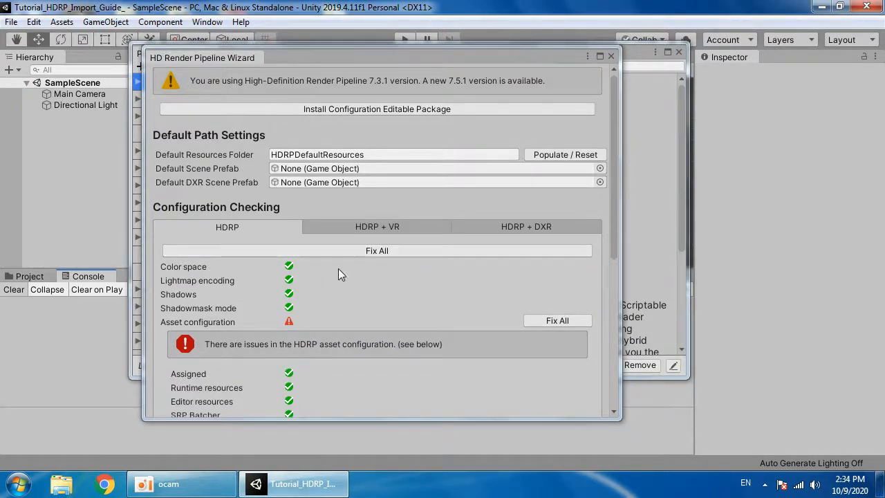
click(418, 268)
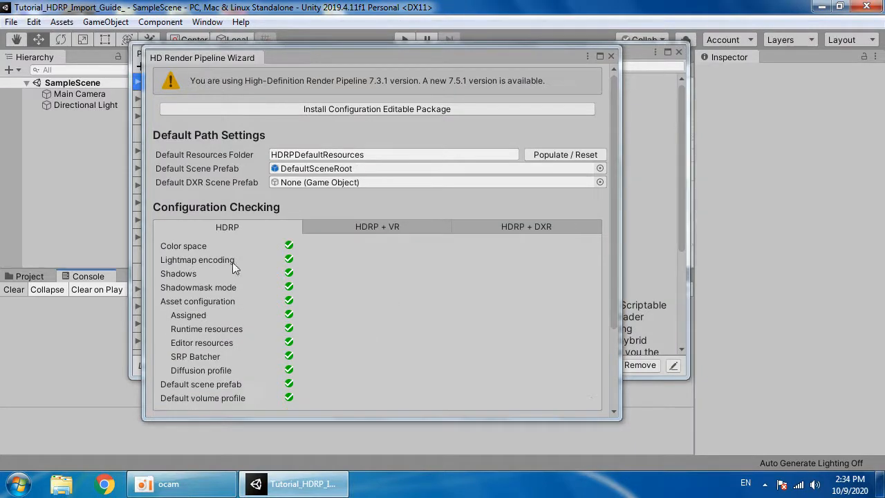
Step: Examine the wizard's HDRP + VR and HDRP + DXR configuration checks, and close the wizard
click(373, 228)
click(298, 228)
click(387, 226)
click(519, 226)
click(611, 56)
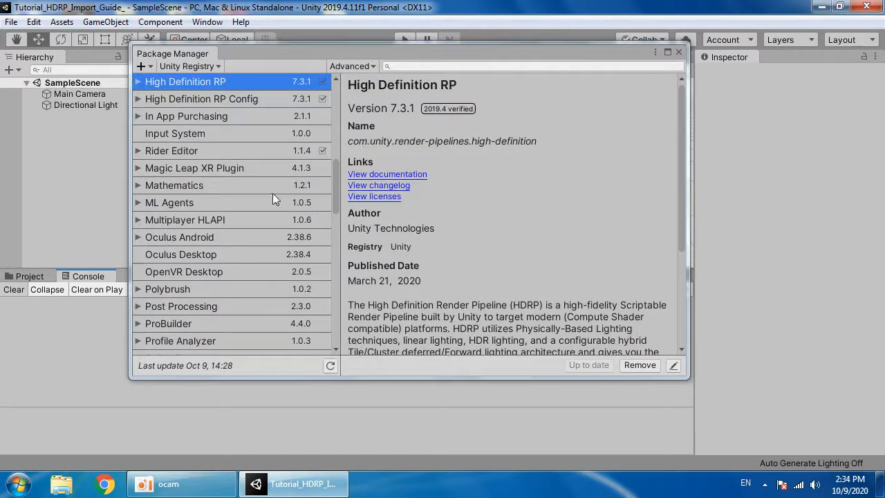
Step: Import the Procedural Sky sample of the High Definition RP package into the project
scroll(431, 188, down, 5)
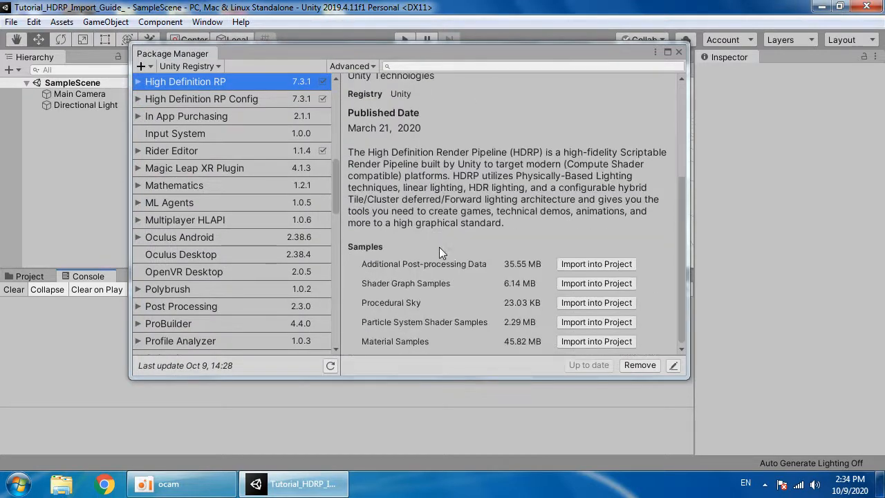
click(585, 304)
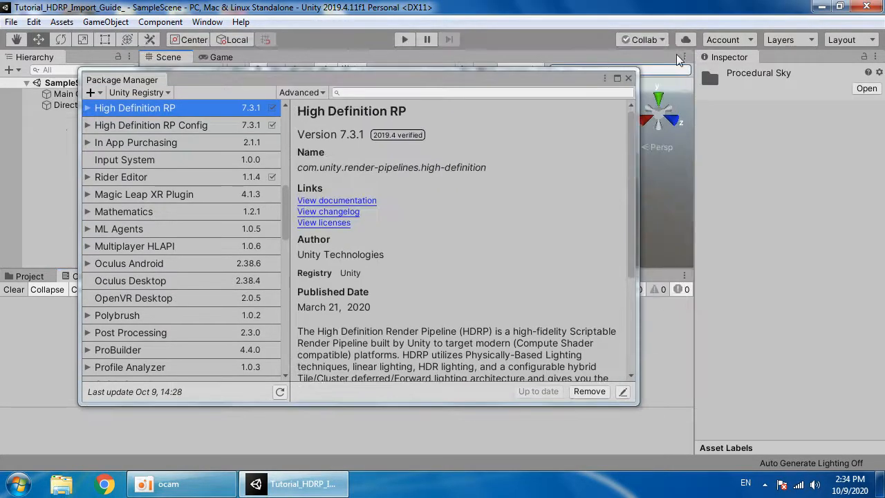
Step: Close the package list and enable Screen Space Reflection in the HDRenderPipelineAsset lighting settings under Quality > HDRP
click(628, 79)
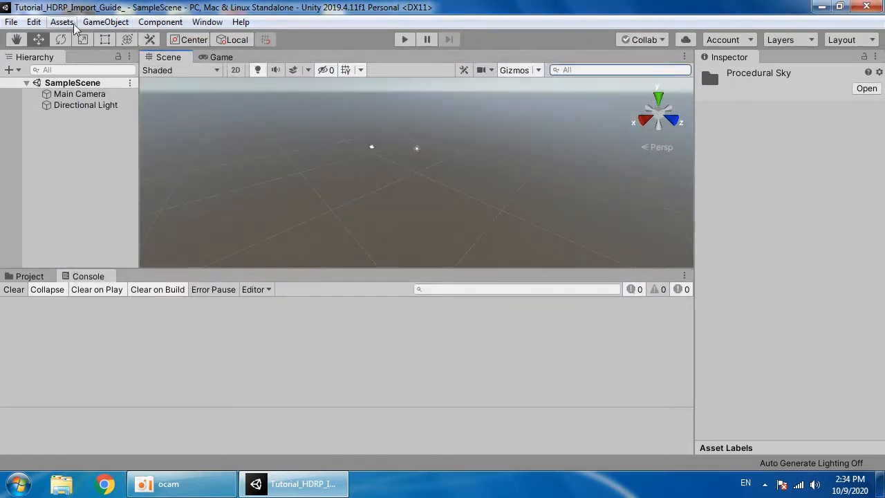
click(33, 21)
click(109, 410)
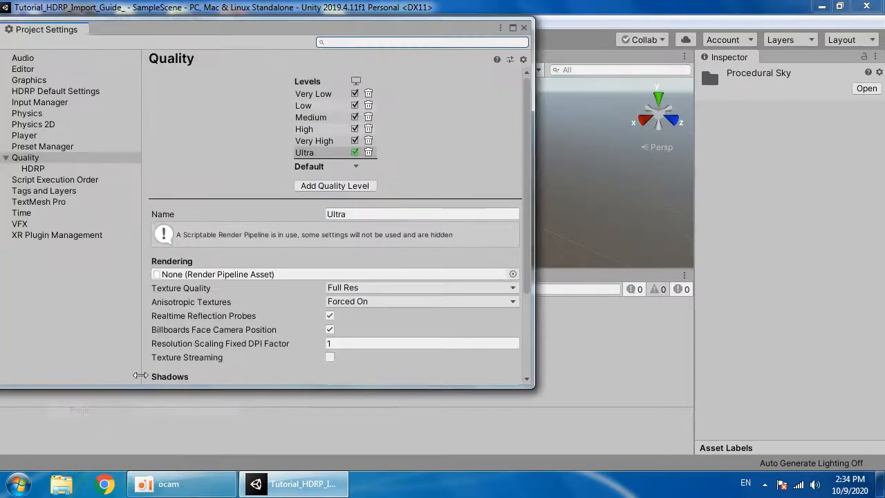
click(32, 169)
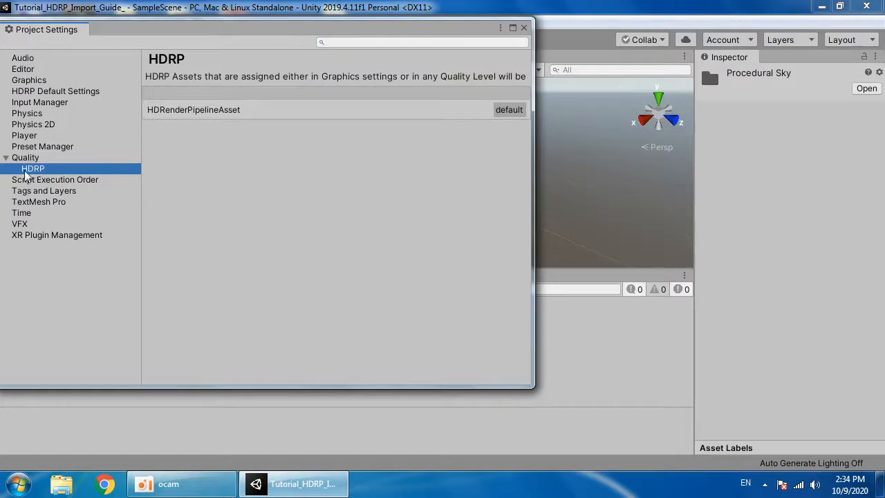
click(292, 111)
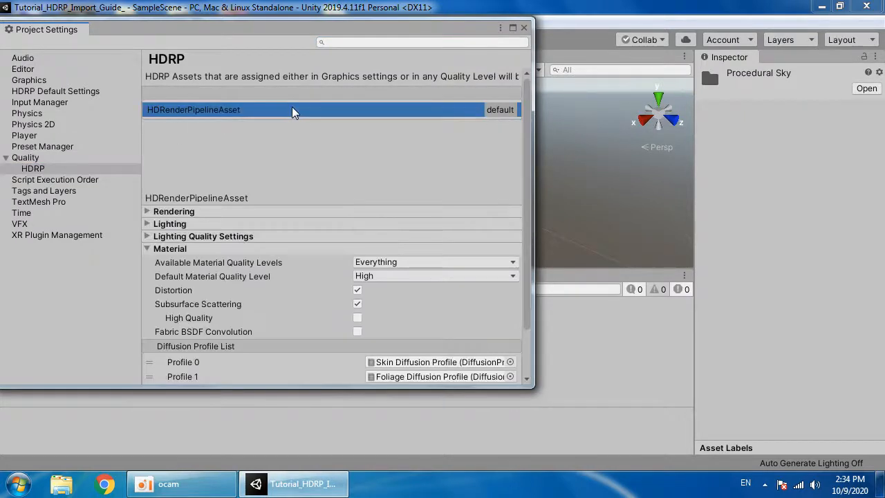
scroll(281, 246, down, 2)
click(177, 182)
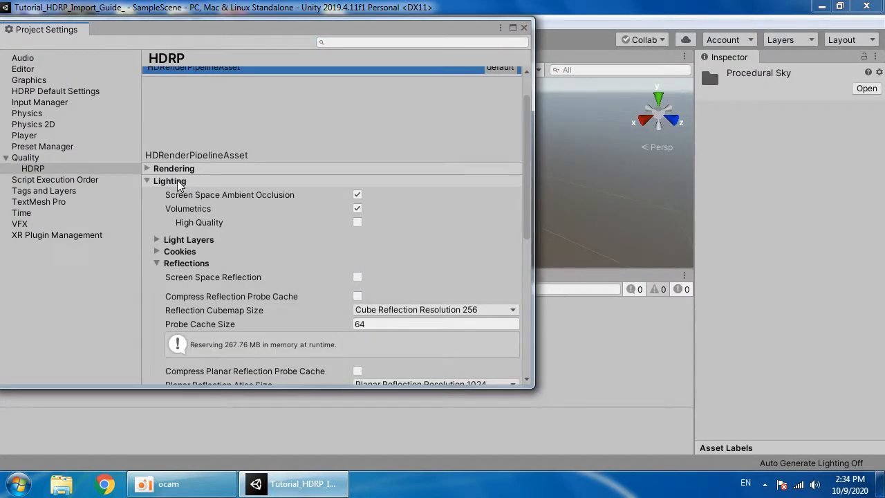
click(357, 277)
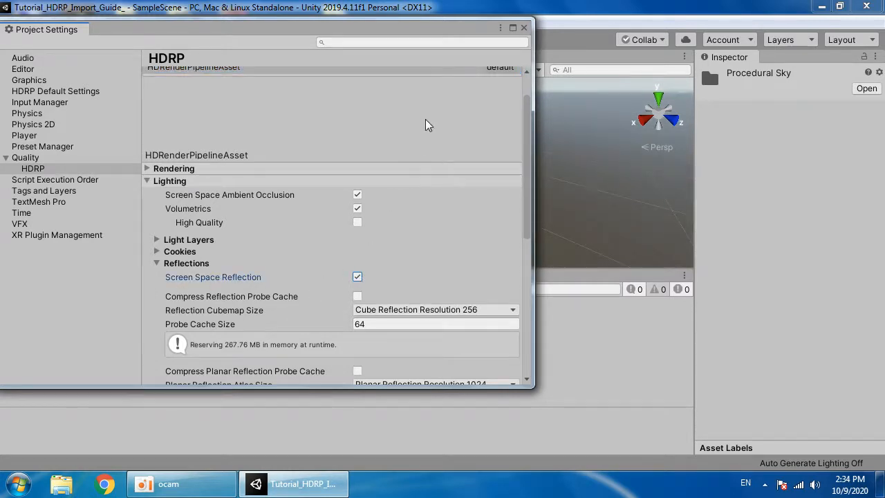
click(524, 28)
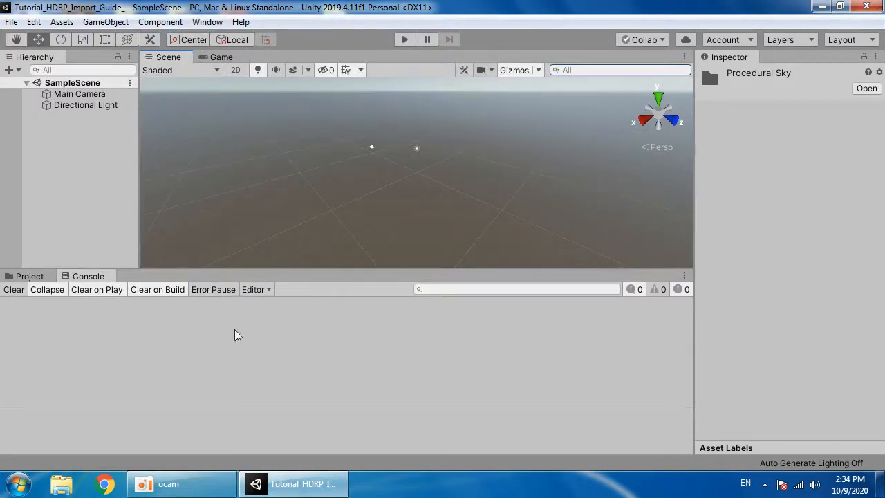
Step: Import the complete HD_LB2_f7 Unity package from the desktop into the project's Assets folder
click(29, 276)
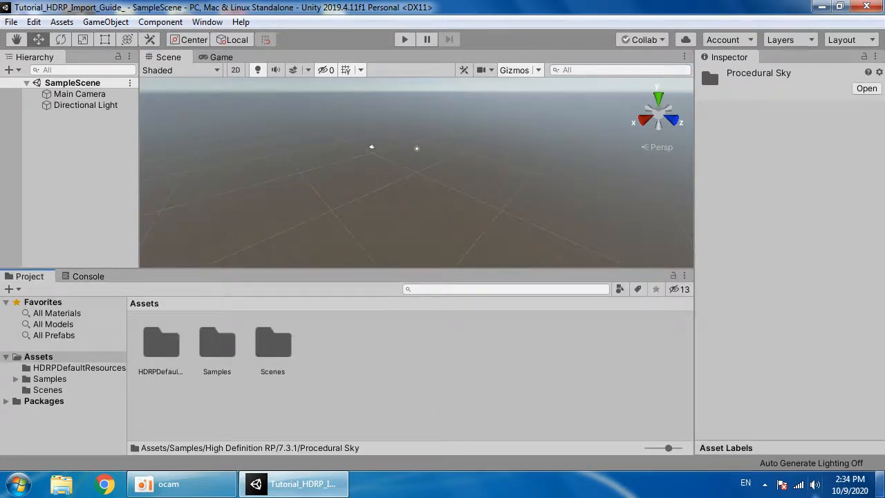
key(super+d)
drag(28, 425, 318, 418)
click(16, 70)
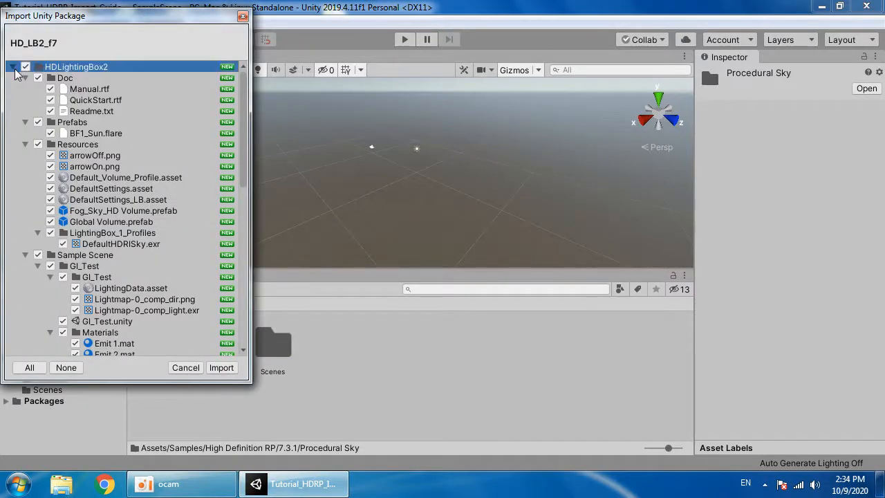
click(12, 68)
click(221, 367)
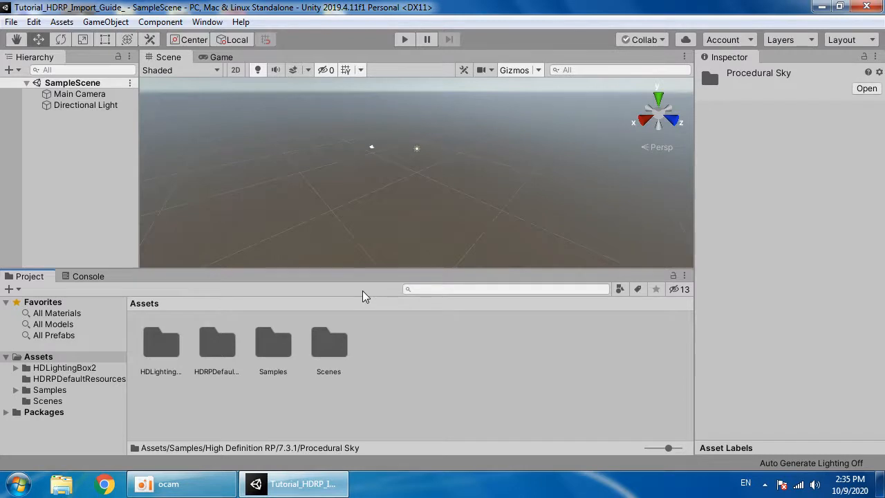
Step: Check the console for errors and open the GI_Test scene from HDLightingBox2/Sample Scene/GI_Test, showing the assets as a list
click(87, 276)
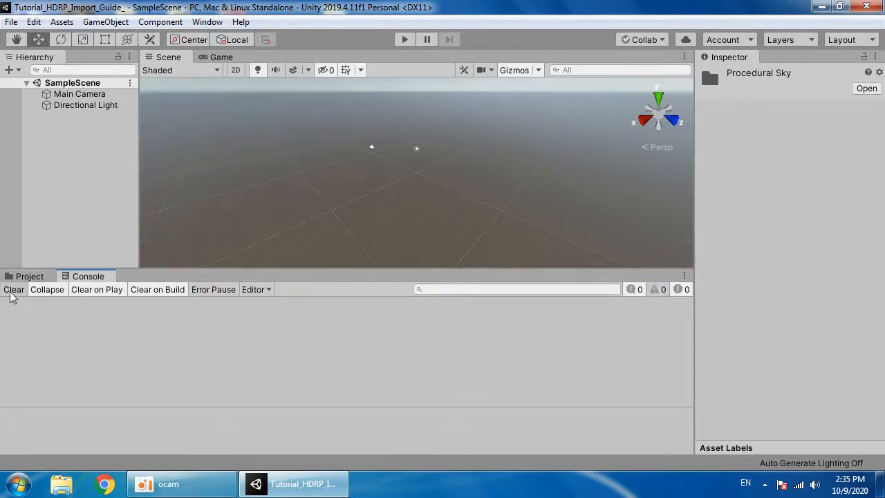
click(29, 277)
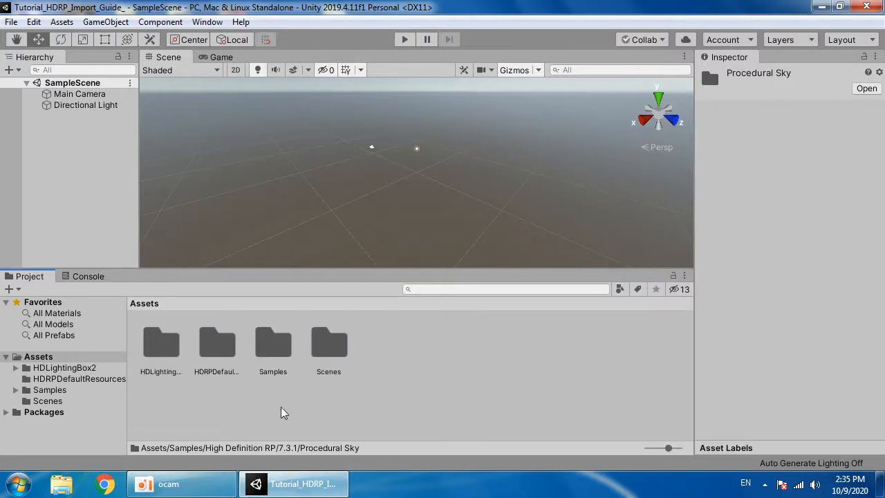
drag(668, 448, 418, 415)
double_click(181, 317)
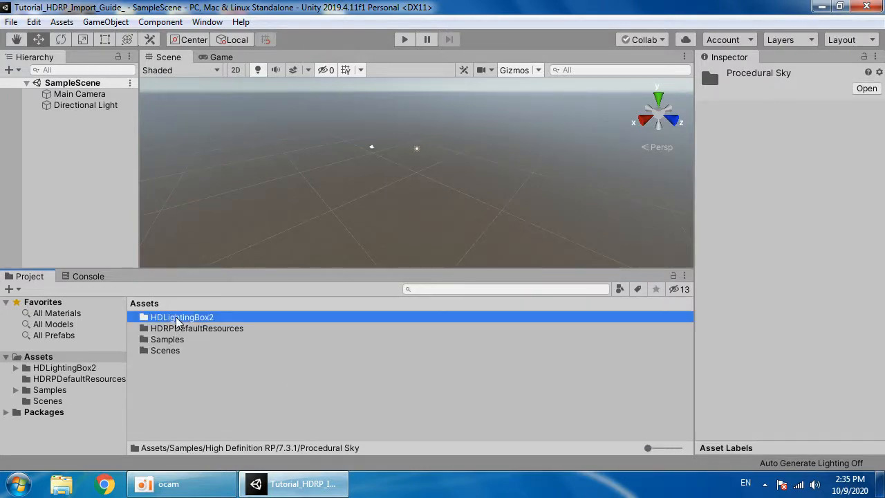
double_click(173, 351)
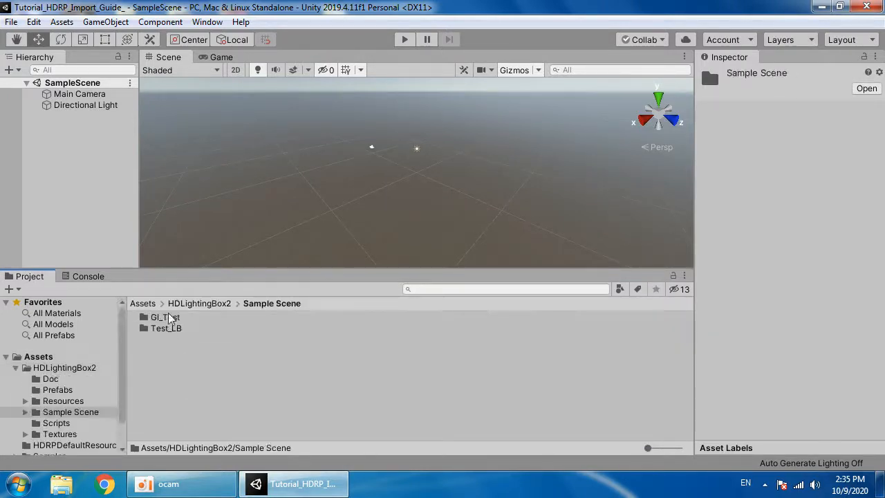
double_click(170, 318)
double_click(168, 351)
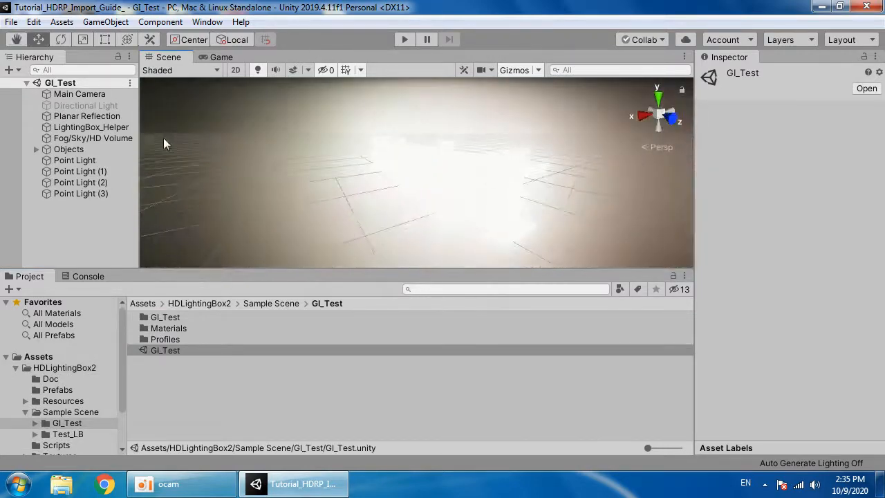
Step: Select the Main Camera and frame it in the Scene view to inspect the corridor
click(101, 140)
double_click(79, 94)
alt+drag(286, 198, 376, 128)
Step: Preview the scene in Play mode with the game resolution set to 1080 (1920x1080), and stop playing
click(406, 42)
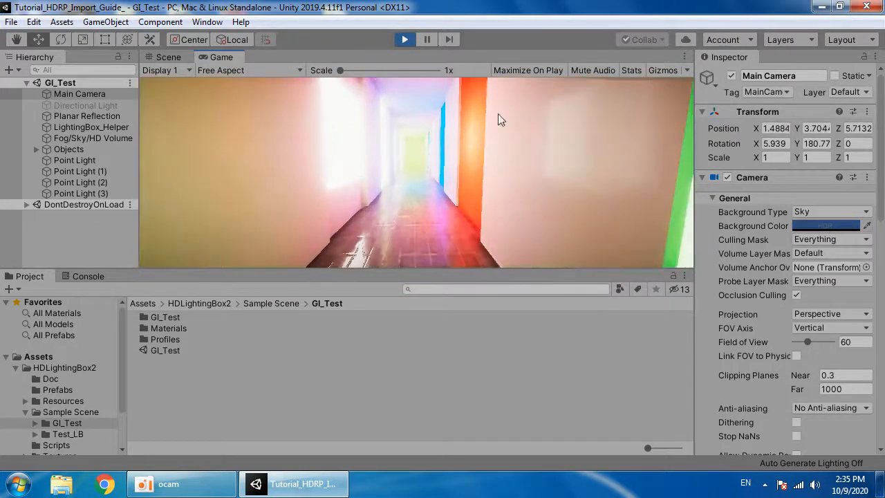
click(266, 72)
click(240, 213)
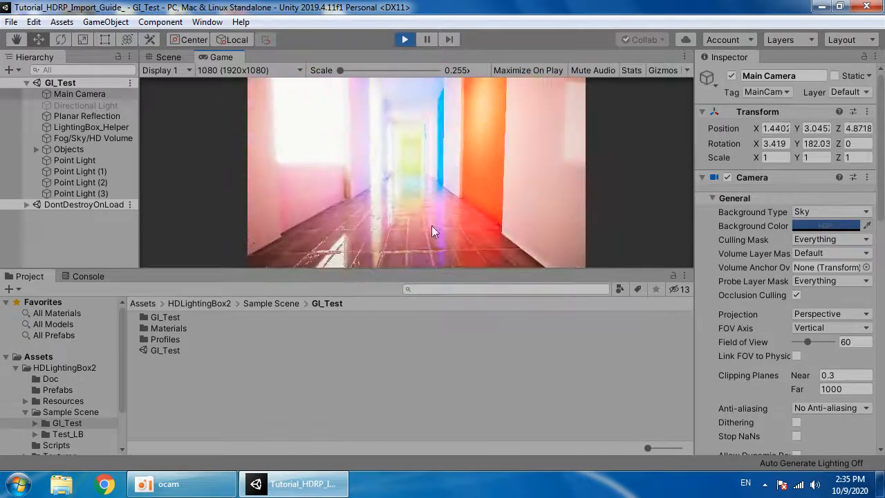
click(208, 22)
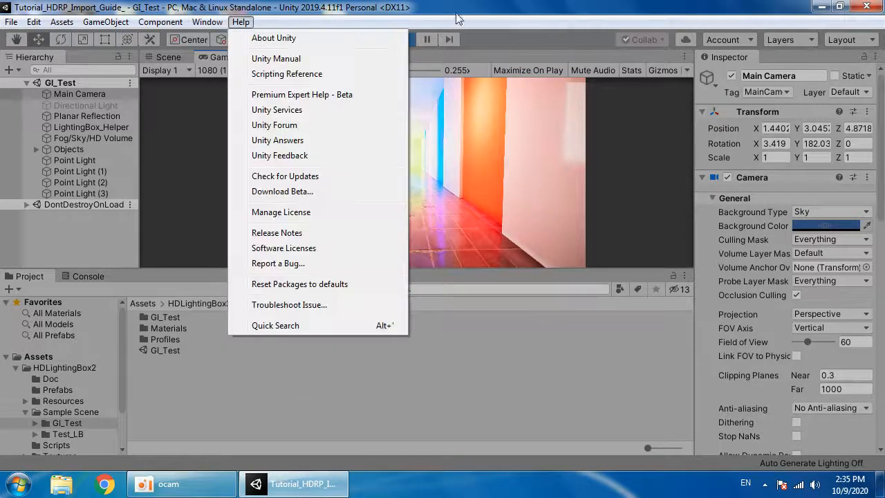
click(461, 20)
key(ctrl+p)
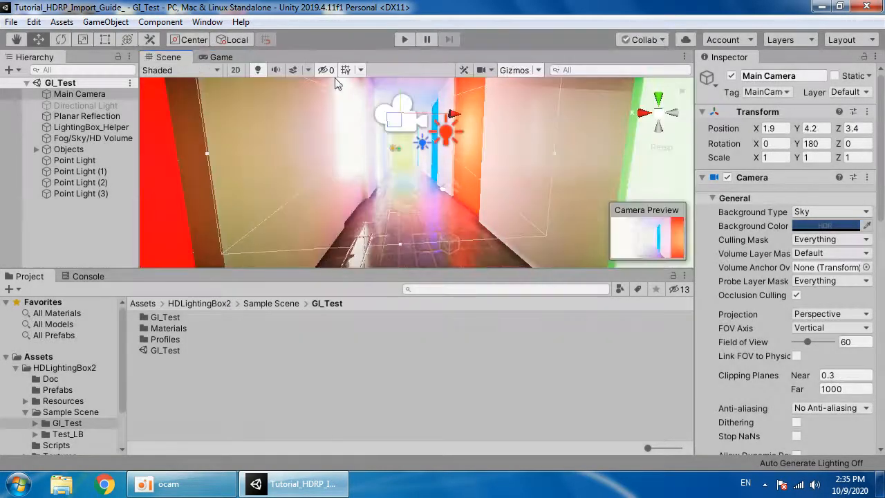
Step: Open HD Lighting Box 2, widen its panel, and locate the assigned lighting profile asset in the project
click(220, 23)
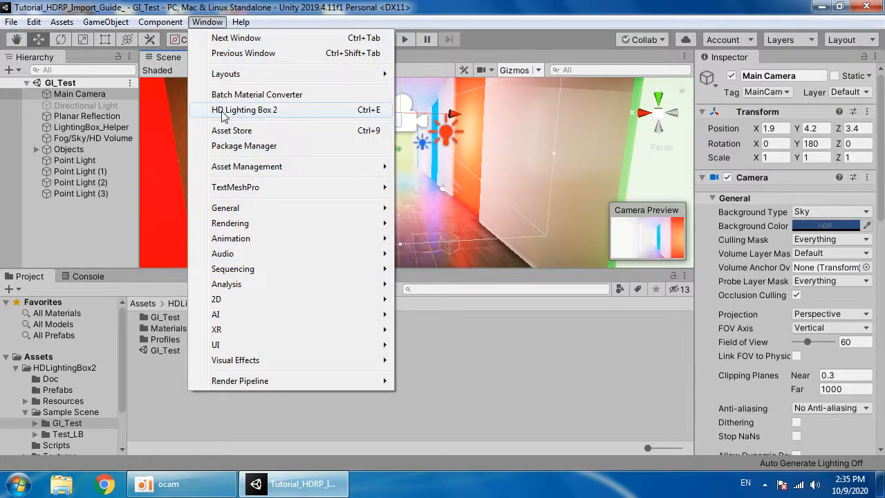
click(279, 110)
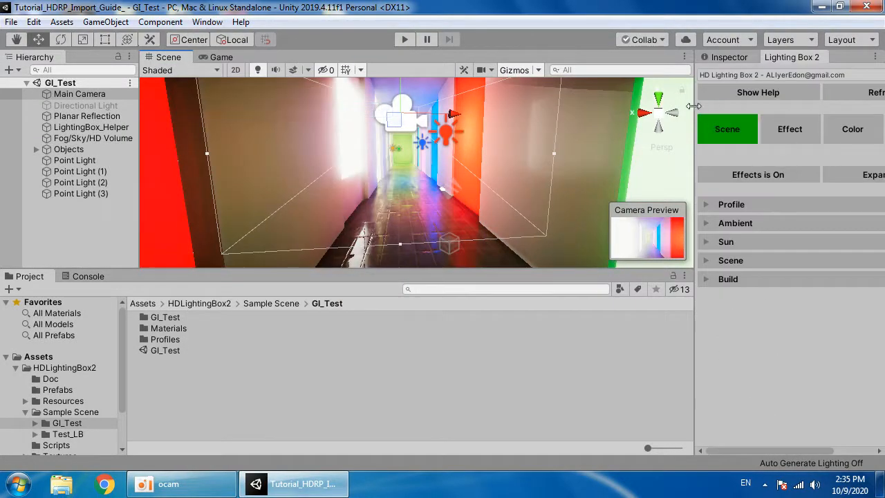
drag(694, 105, 667, 105)
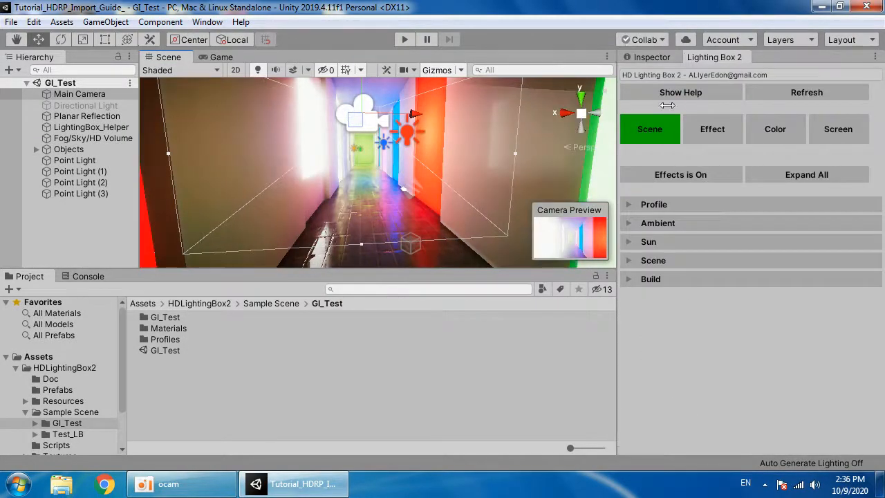
click(667, 205)
click(759, 222)
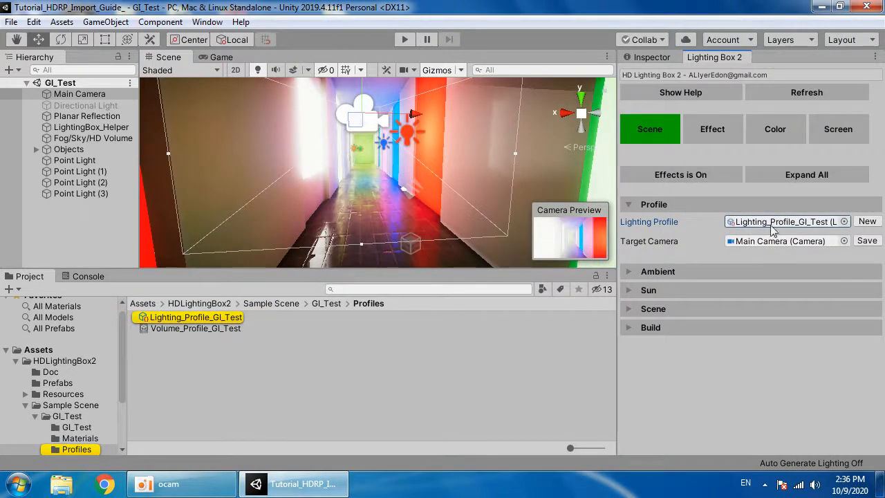
click(693, 267)
click(691, 272)
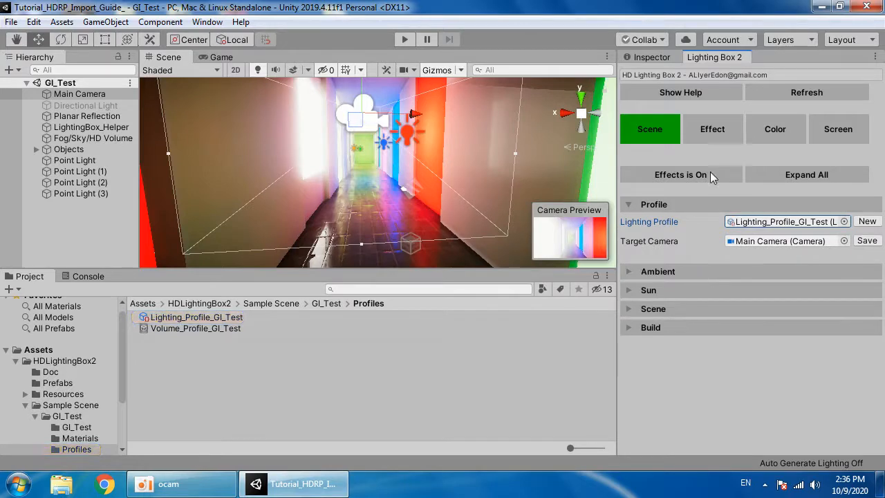
Step: Adjust the Bloom effect's settings, leaving it enabled, and examine the Depth of Field options
click(710, 131)
click(647, 244)
click(647, 244)
drag(744, 260, 790, 273)
click(687, 241)
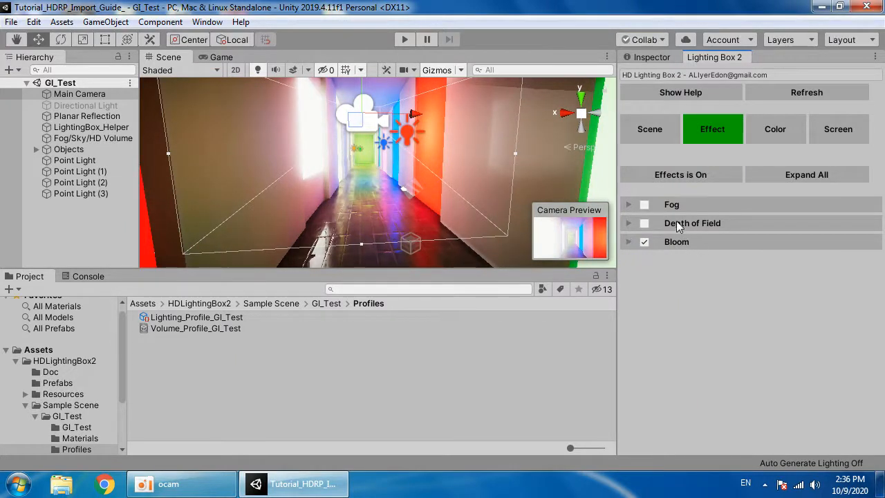
click(677, 226)
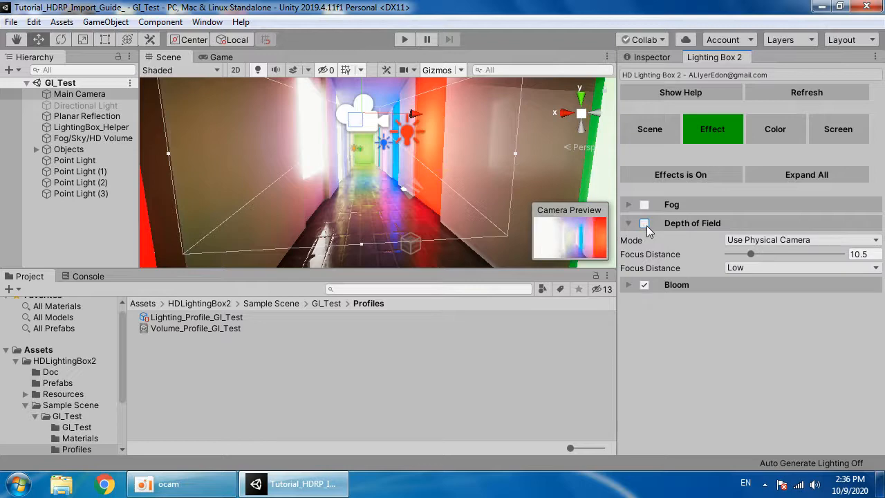
click(689, 222)
Step: Test the Color Grading sliders, leaving Saturation and Temperature at 0
click(760, 133)
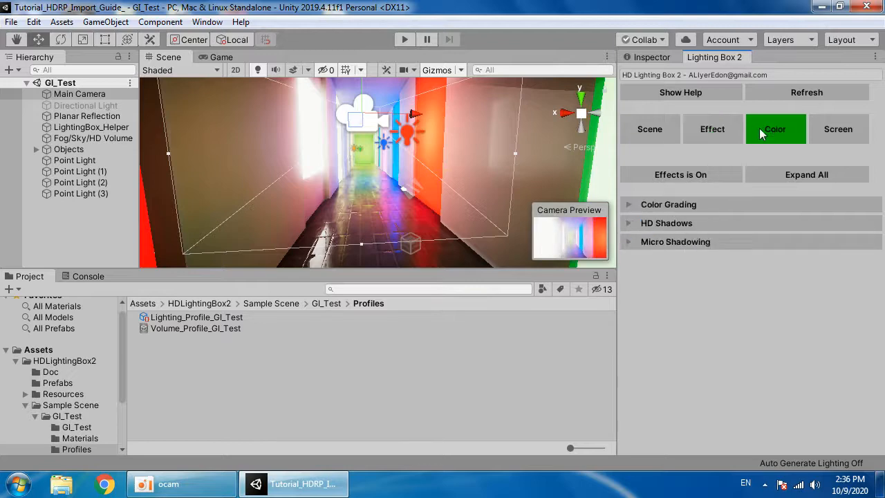
click(649, 206)
drag(763, 242, 862, 268)
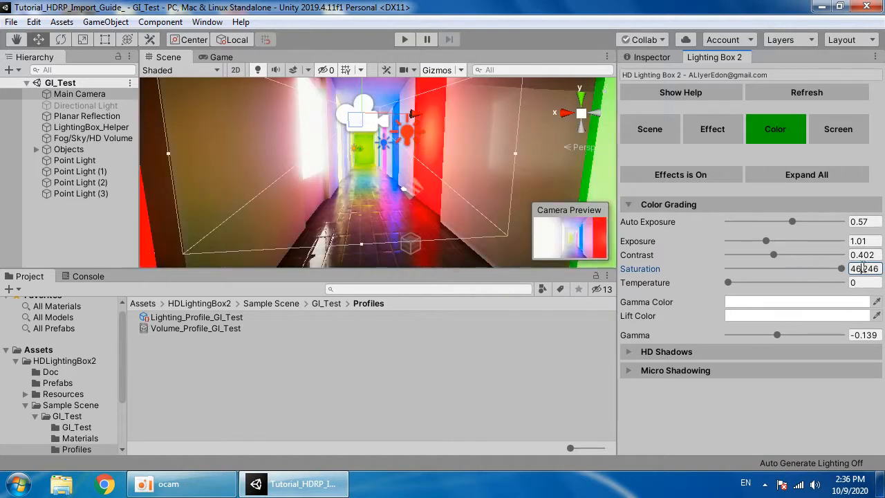
double_click(866, 269)
text(0)
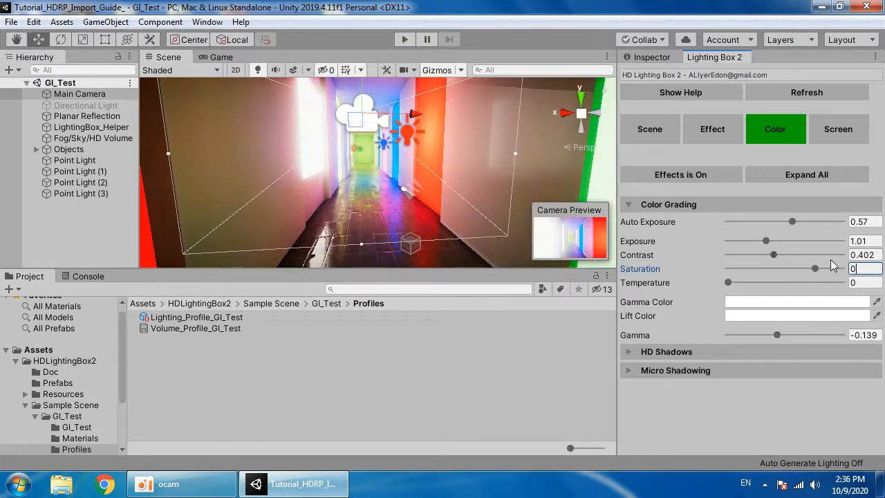
mouse_move(728, 282)
mouse_down()
mouse_move(852, 290)
mouse_move(725, 280)
mouse_up()
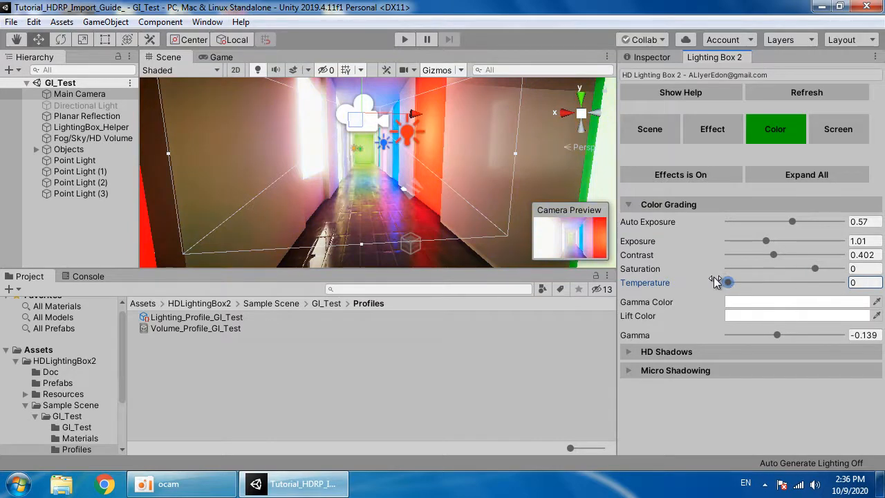
Step: Set the Color Grading Exposure to 1.21 and Gamma to -0.07
drag(775, 338, 829, 336)
mouse_move(766, 241)
mouse_down()
mouse_move(817, 242)
mouse_move(783, 241)
mouse_up()
drag(829, 336, 786, 336)
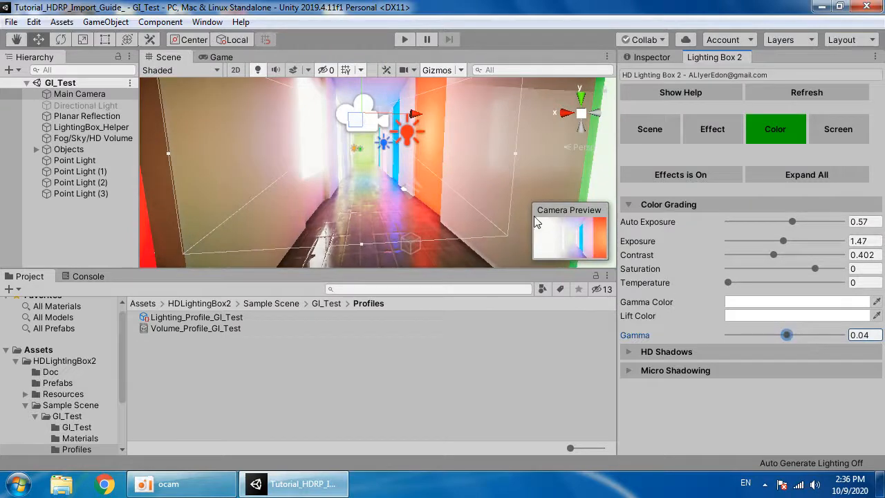
right_drag(381, 151, 354, 187)
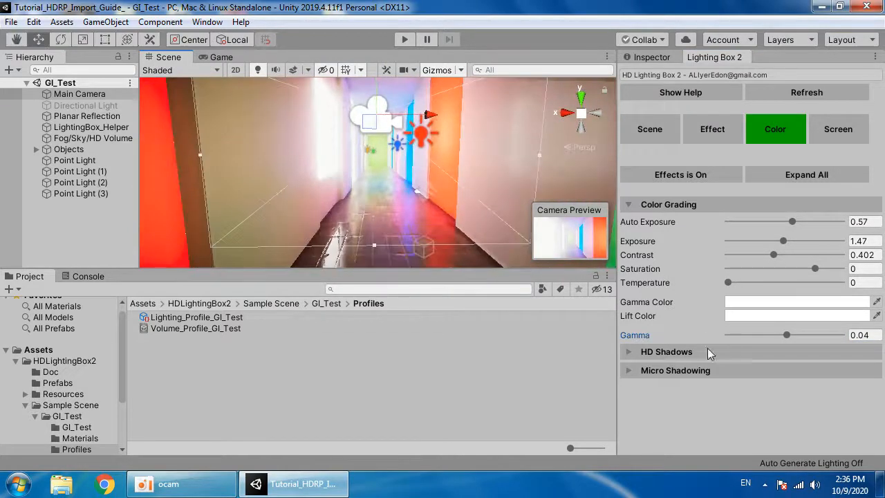
drag(782, 241, 772, 243)
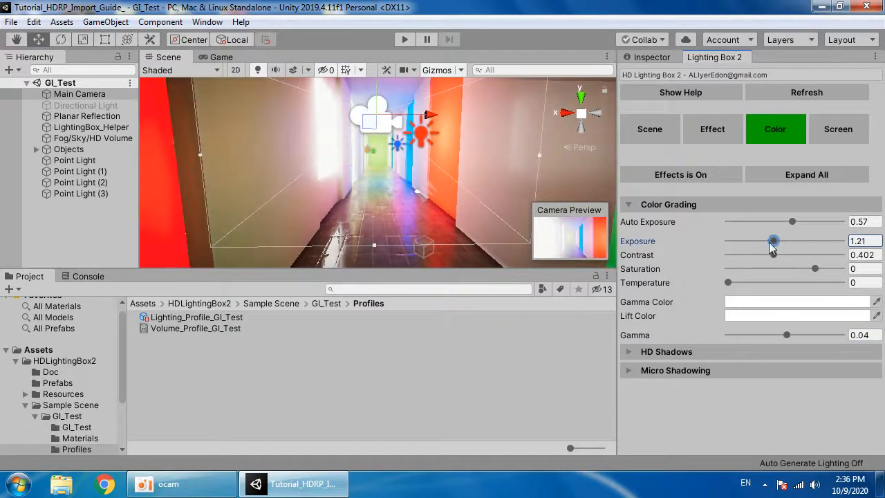
mouse_move(787, 336)
mouse_down()
mouse_move(768, 337)
mouse_move(782, 340)
mouse_up()
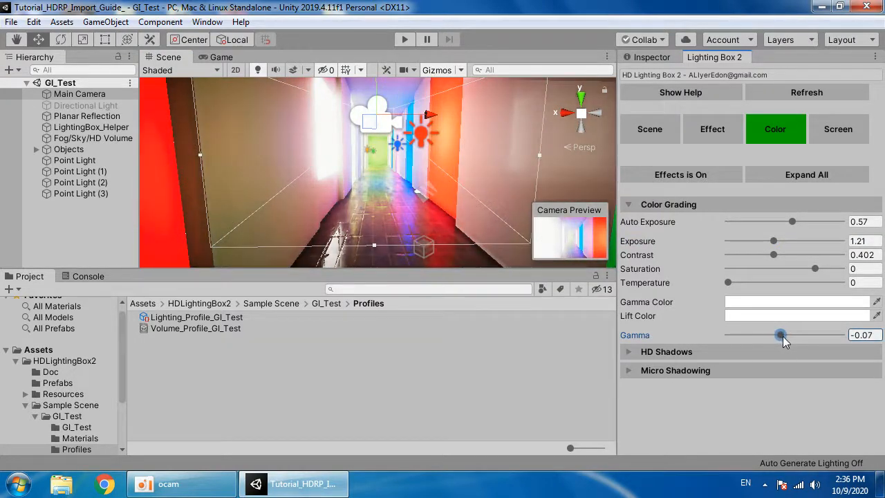
Step: Examine the HD Shadows settings and display the Screen effect settings
click(699, 354)
click(681, 353)
click(845, 131)
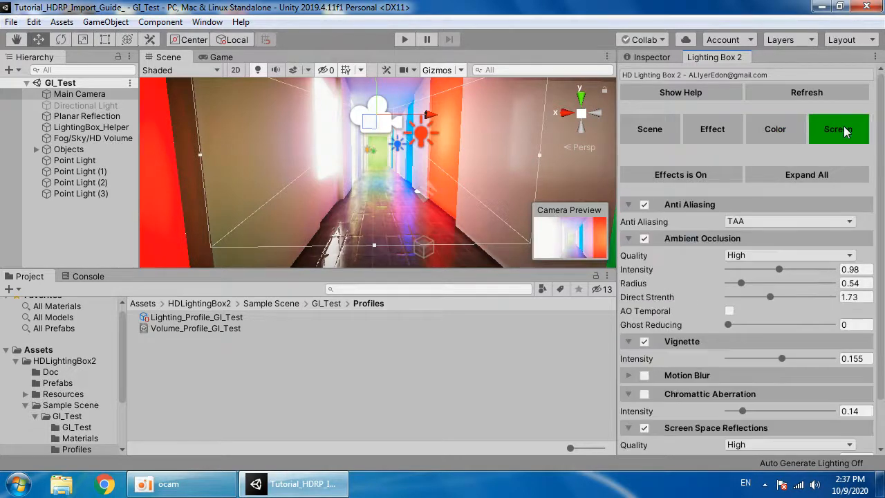
Step: Try different Anti Aliasing modes, then collapse the Anti Aliasing settings
click(784, 221)
click(758, 251)
click(772, 221)
click(770, 237)
click(727, 206)
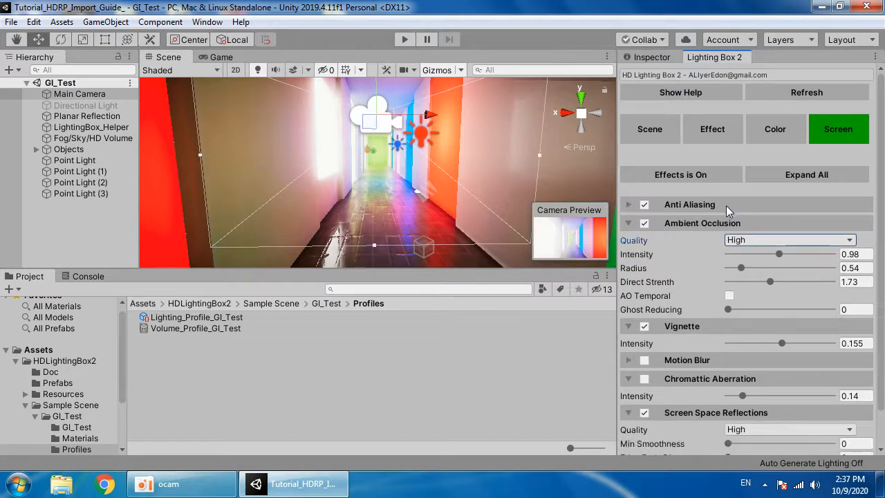
Step: Compare Ambient Occlusion off and on, leave it enabled, and set Intensity to 0.81, Radius to 0.82 and Direct Strength to 2.08
click(645, 225)
click(645, 225)
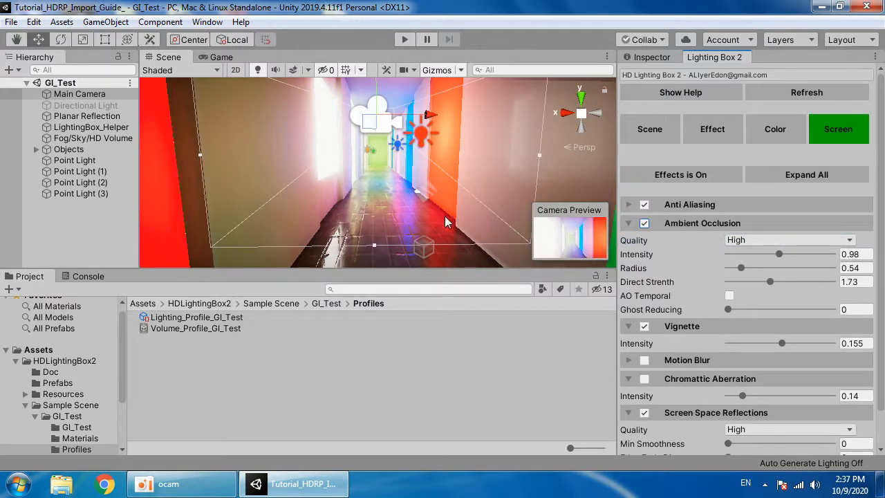
click(644, 225)
click(644, 225)
mouse_move(783, 255)
mouse_down()
mouse_move(808, 255)
mouse_move(725, 268)
mouse_move(810, 269)
mouse_move(837, 280)
mouse_move(752, 271)
mouse_move(797, 283)
mouse_move(778, 282)
mouse_up()
drag(729, 310, 667, 305)
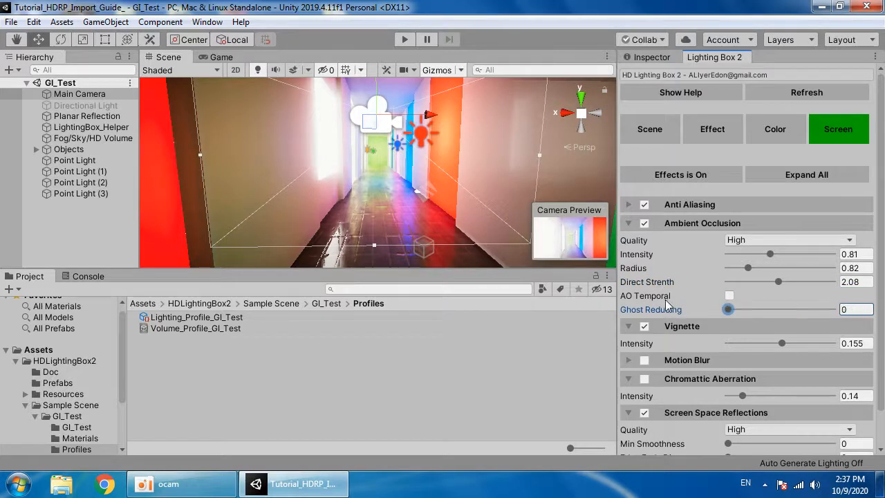
Step: Toggle the Vignette effect to compare, leave it enabled, and set its Intensity to 0.169
click(648, 326)
click(648, 326)
drag(764, 343, 786, 343)
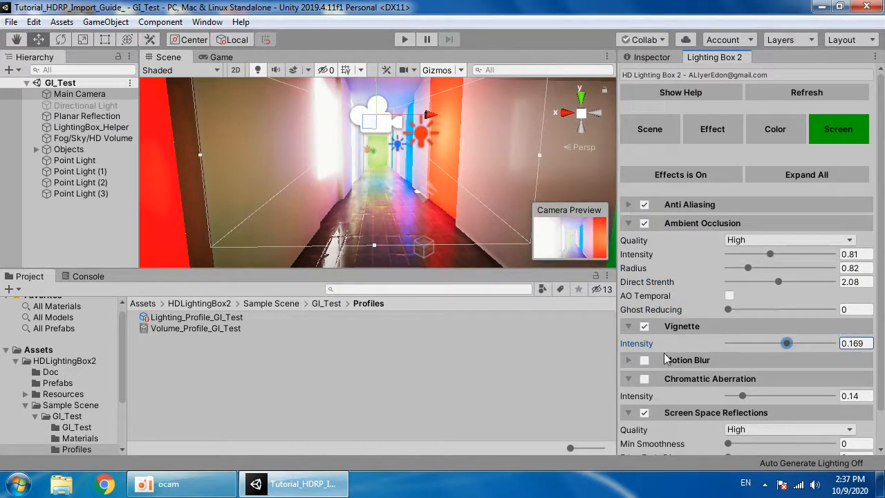
Step: Enable Chromatic Aberration, set its Intensity to 0.272, and disable the effect again
scroll(667, 358, down, 2)
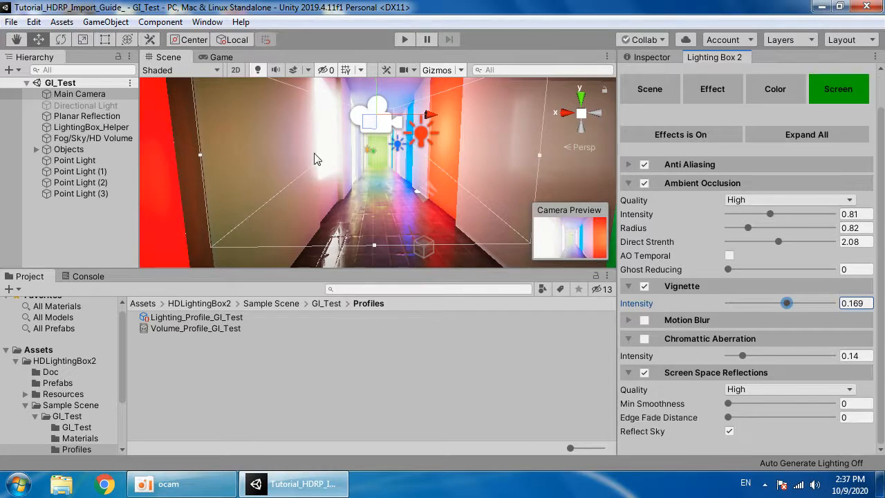
click(644, 338)
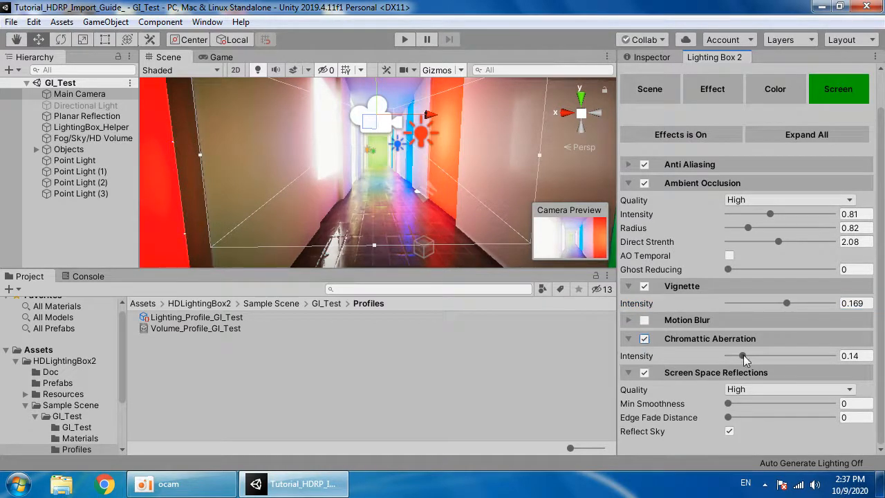
mouse_move(743, 355)
mouse_down()
mouse_move(658, 352)
mouse_move(835, 355)
mouse_move(733, 355)
mouse_move(756, 355)
mouse_up()
click(645, 338)
Step: Test Screen Space Reflections and its Quality levels, leaving it enabled at High with Reflect Sky on, and collapse the Ambient Occlusion settings
click(643, 374)
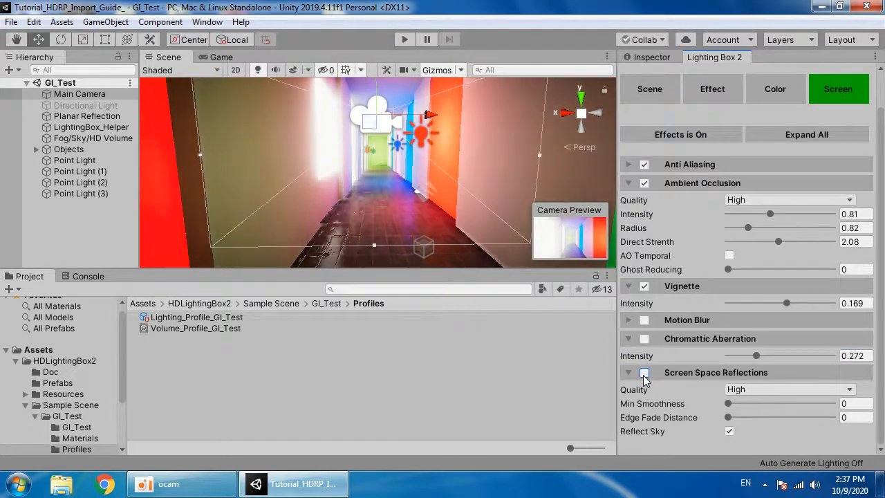
click(644, 373)
click(723, 392)
click(756, 405)
click(757, 390)
click(765, 418)
click(764, 391)
click(771, 433)
mouse_move(727, 403)
mouse_down()
mouse_move(862, 404)
mouse_move(729, 406)
mouse_move(826, 419)
mouse_move(728, 418)
mouse_up()
click(730, 432)
click(714, 184)
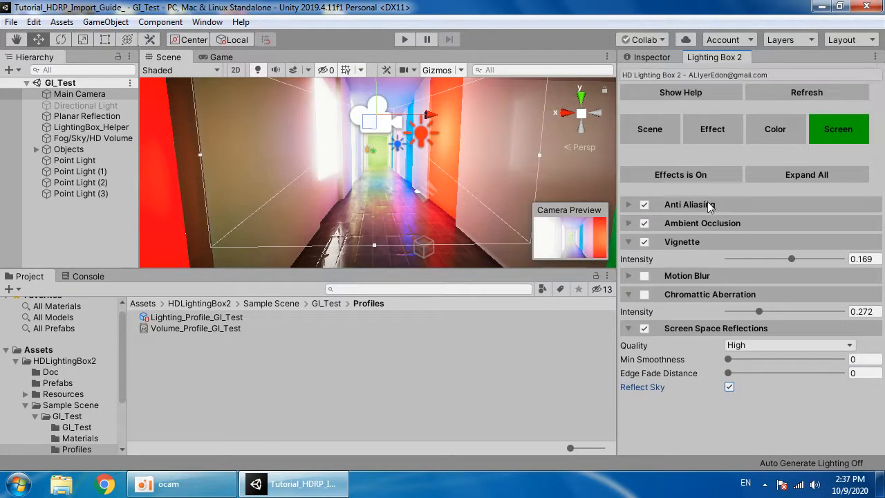
Step: Create a new scene and clear the errors from the Console
right_click(372, 166)
key(ctrl+n)
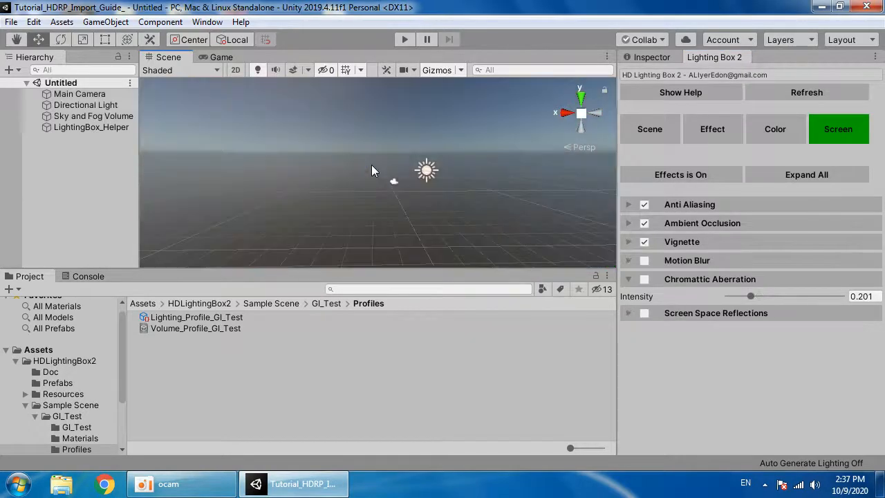
click(113, 276)
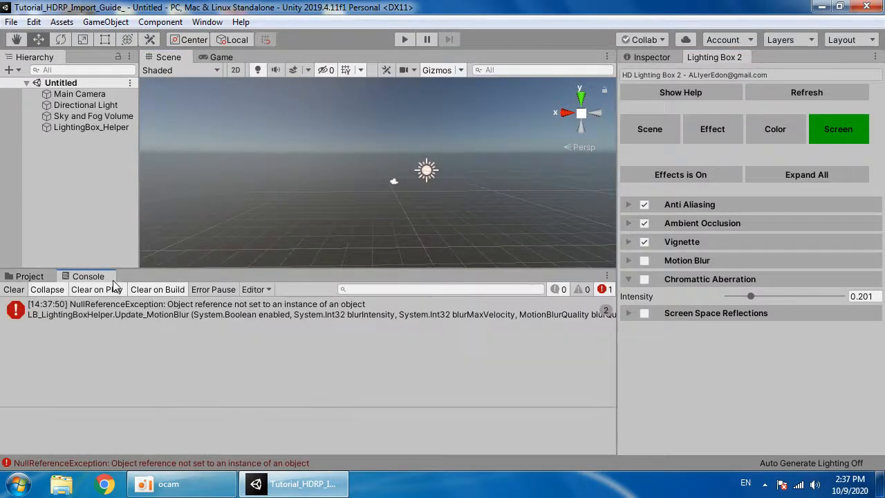
mouse_move(274, 200)
right_down()
mouse_move(237, 208)
mouse_move(259, 204)
right_up()
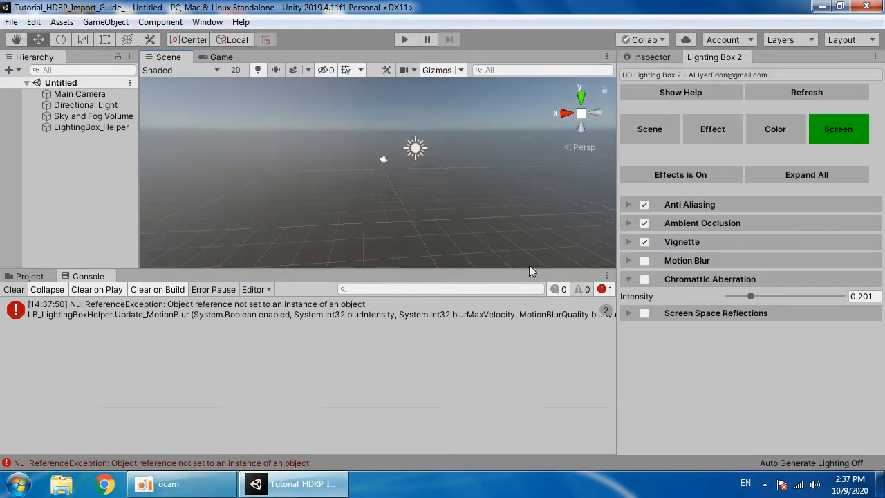
click(14, 289)
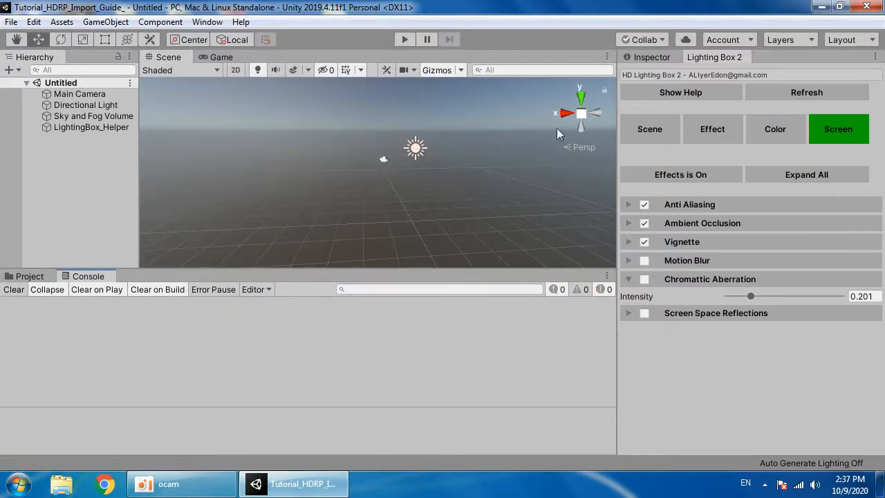
Step: Close the Lighting Box 2 window and start another new scene
right_click(729, 66)
click(745, 82)
right_drag(406, 173, 409, 169)
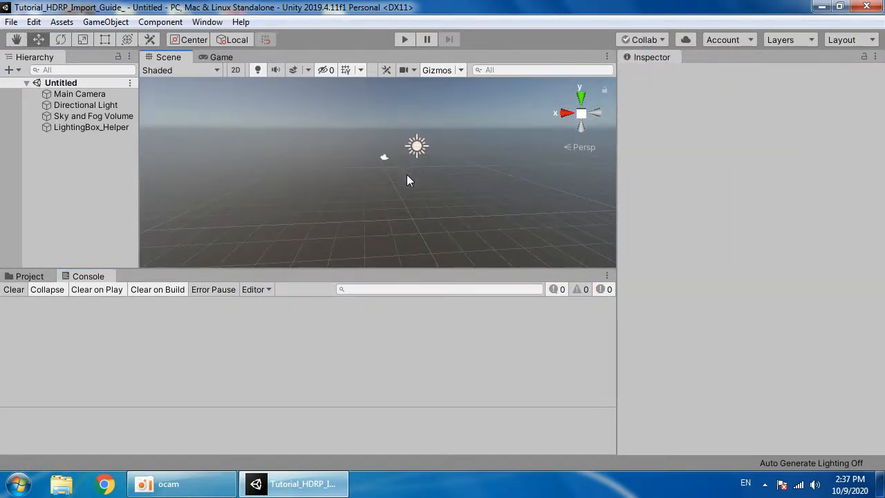
click(12, 21)
click(39, 36)
Step: Save the scene as Tutorial in a new Tutorial_test_ folder inside Assets
click(11, 21)
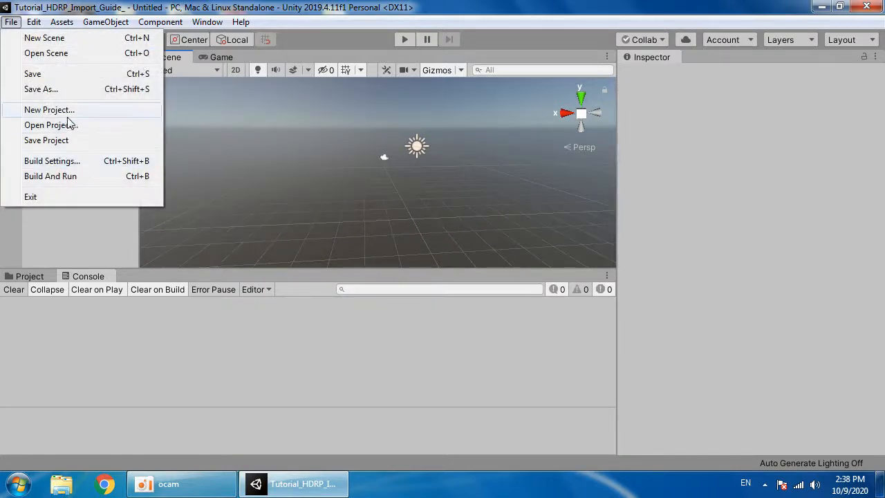
click(69, 88)
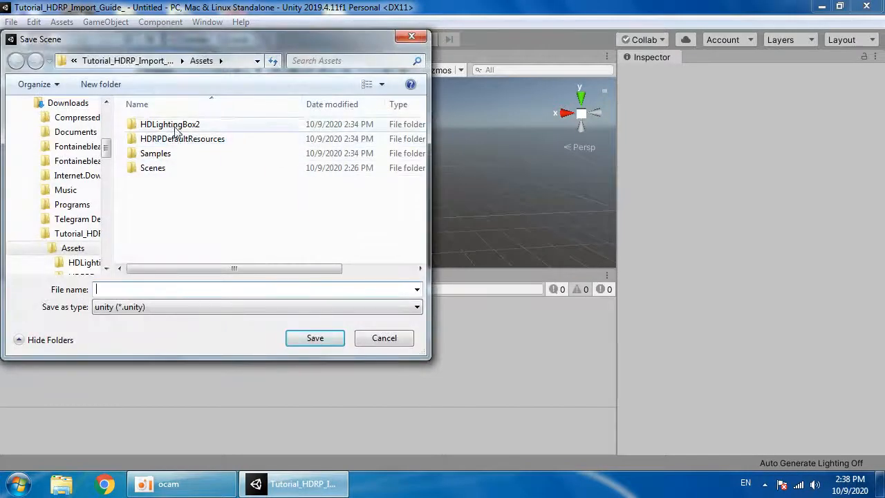
click(116, 85)
text(Tuto)
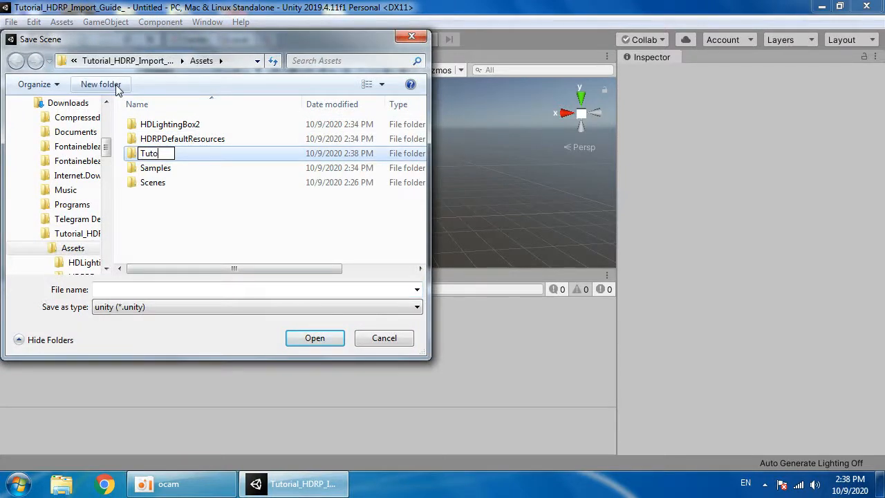
text(rial_test_)
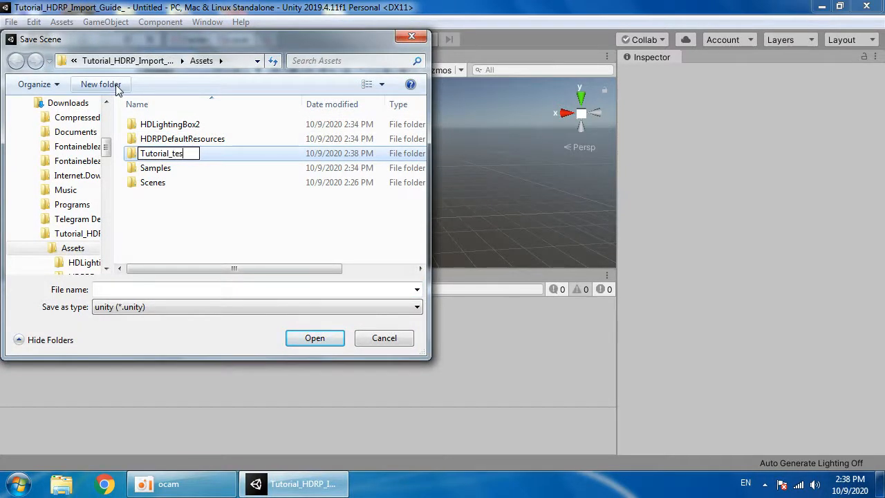
key(Return)
key(Return)
click(155, 290)
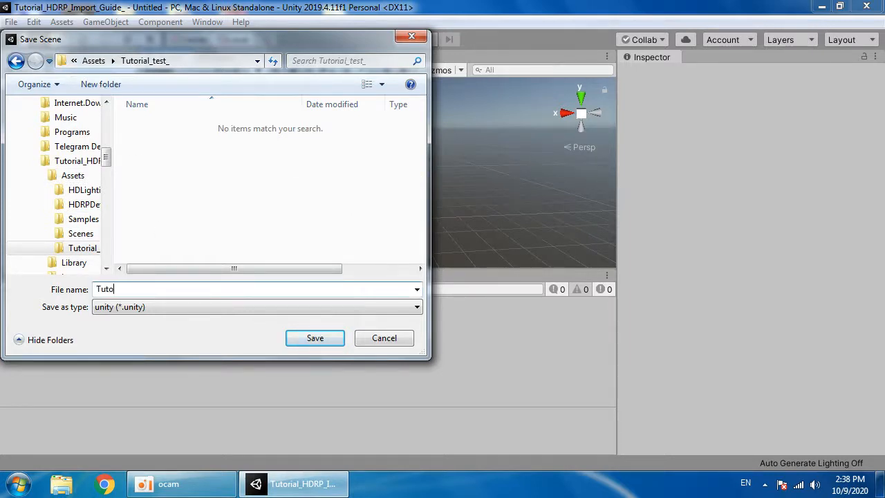
key(Return)
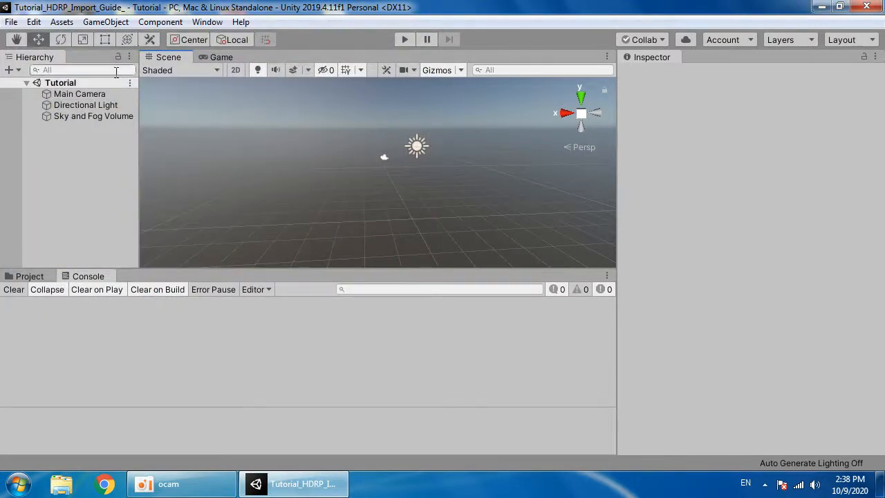
Step: Reopen the Lighting Box 2 window and clear the Console errors
click(201, 21)
click(277, 109)
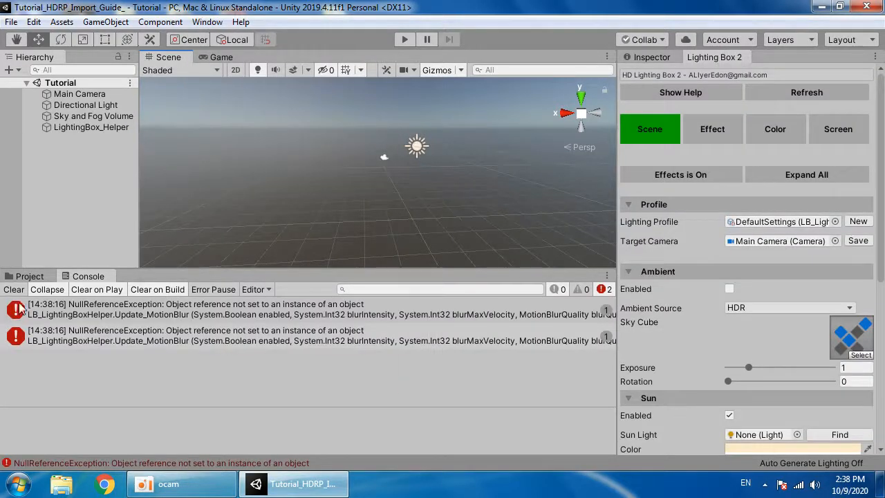
click(14, 290)
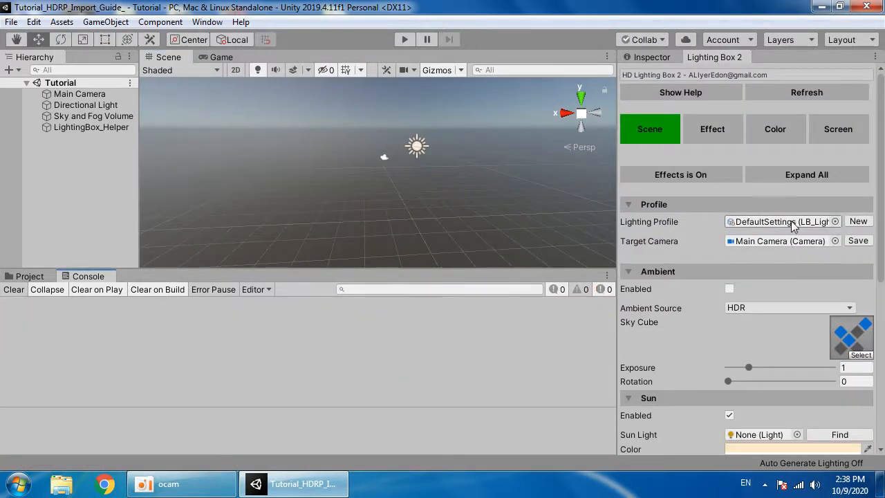
Step: Create a new lighting profile named Lighting_Profile_Tutorial.asset in a new Profiles folder inside Tutorial_test_
click(858, 221)
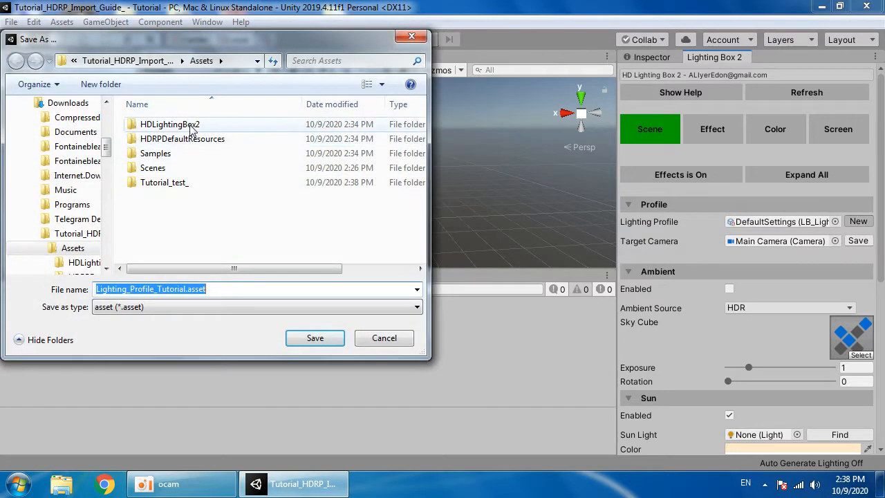
double_click(188, 183)
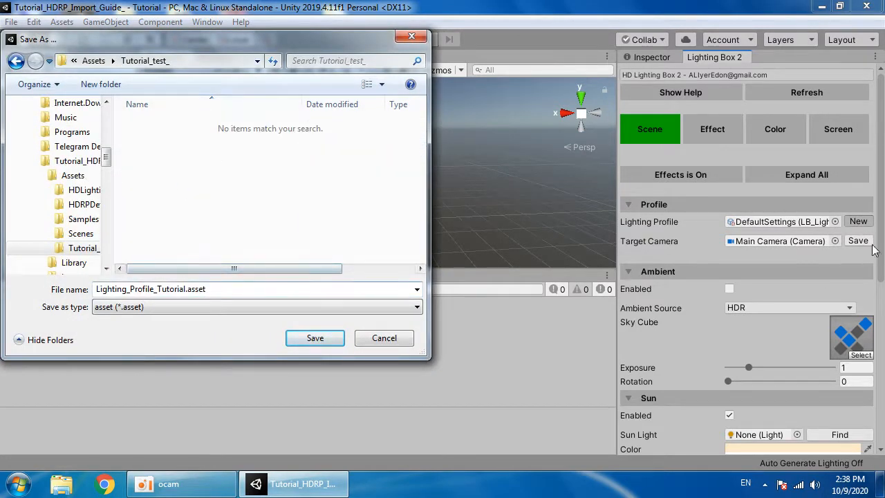
click(117, 85)
text(Profiles)
key(Return)
key(Return)
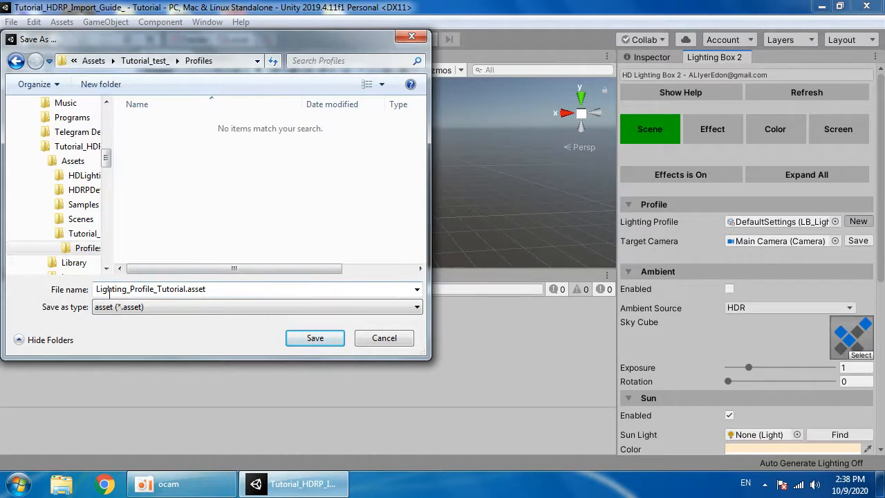
double_click(167, 289)
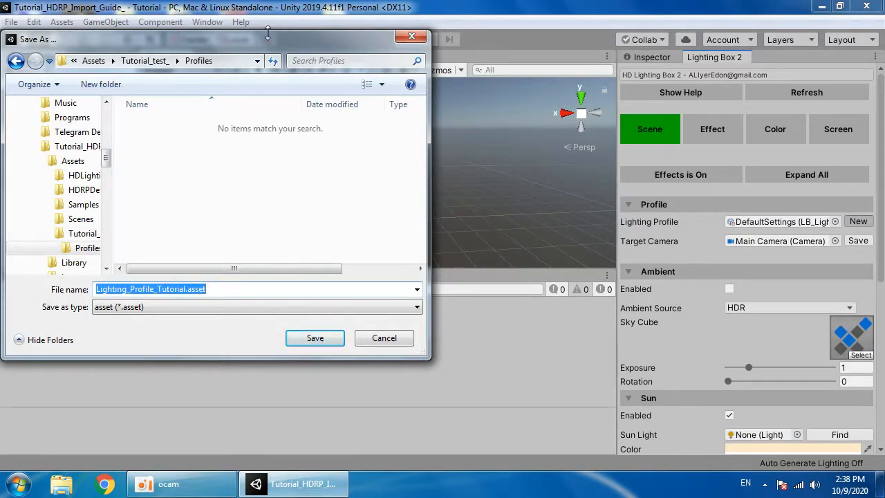
click(324, 341)
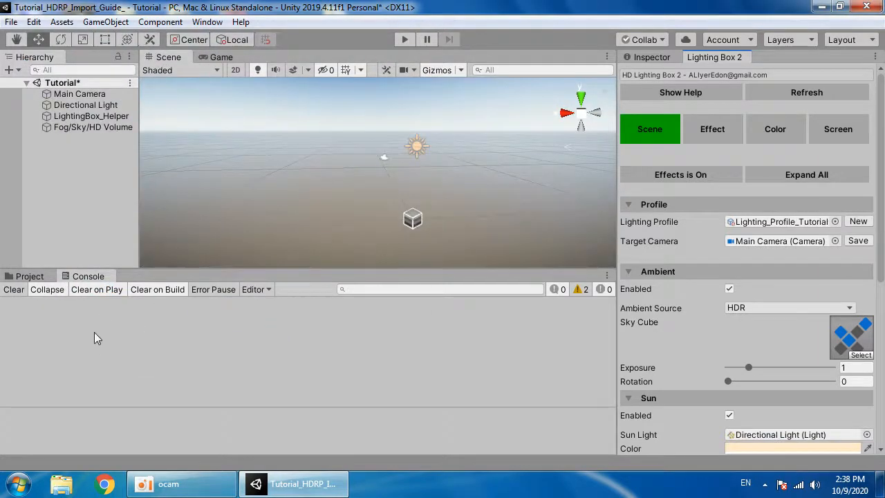
Step: Locate the new lighting profile among the project assets and examine it and the Volume_Profile_Tutorial asset
click(21, 278)
click(741, 223)
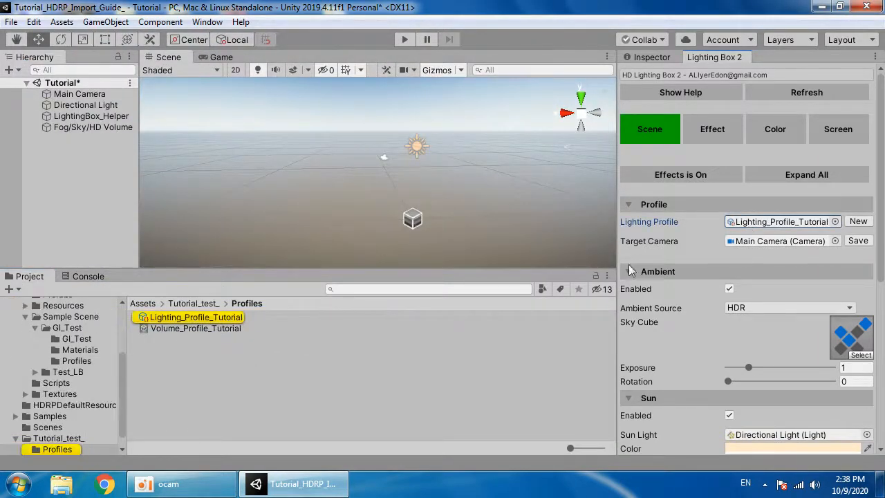
click(206, 326)
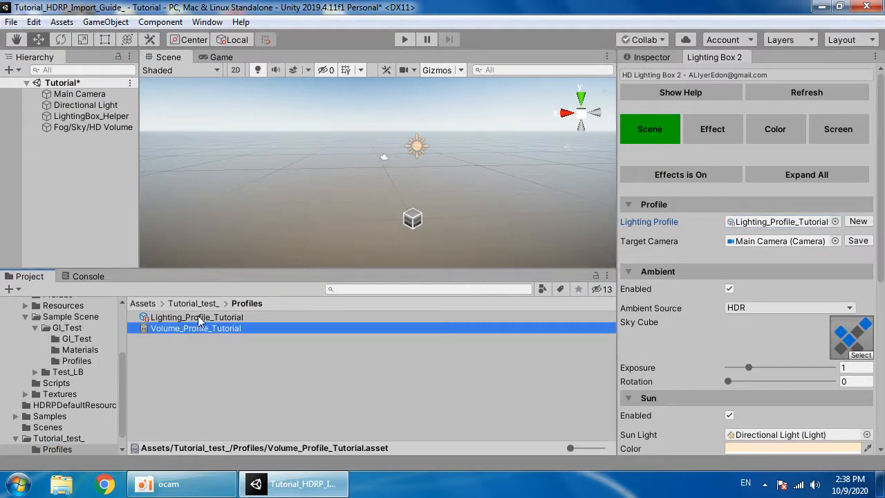
click(160, 319)
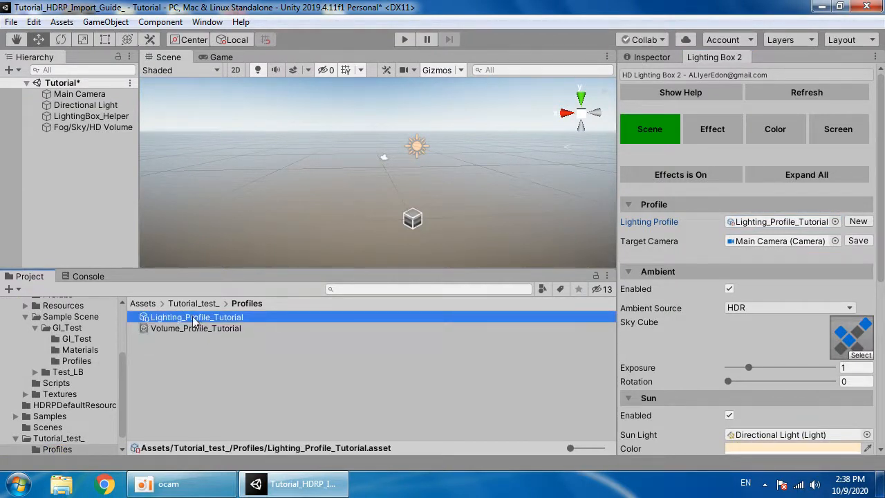
click(245, 328)
click(646, 58)
scroll(676, 188, down, 1)
scroll(689, 181, up, 1)
click(712, 57)
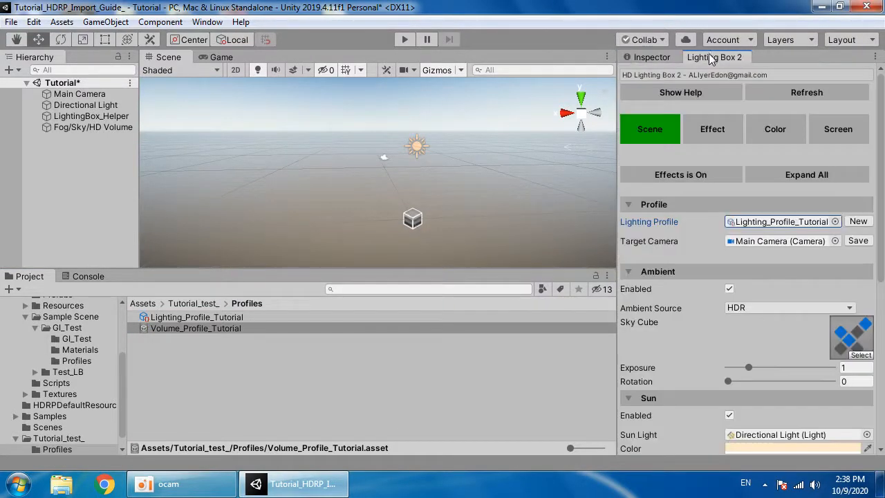
Step: Examine the components of the LightingBox_Helper and Fog/Sky/HD Volume objects, and return to the Lighting Box 2 settings
click(83, 116)
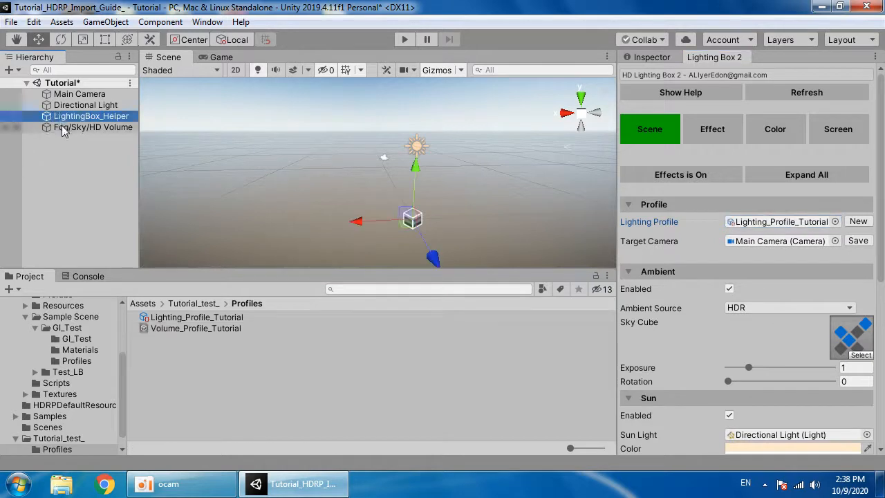
click(66, 127)
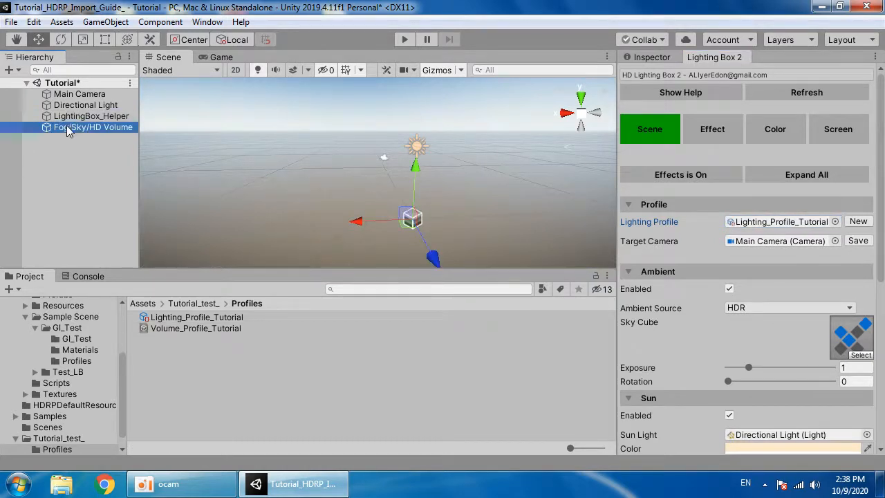
click(83, 116)
click(649, 57)
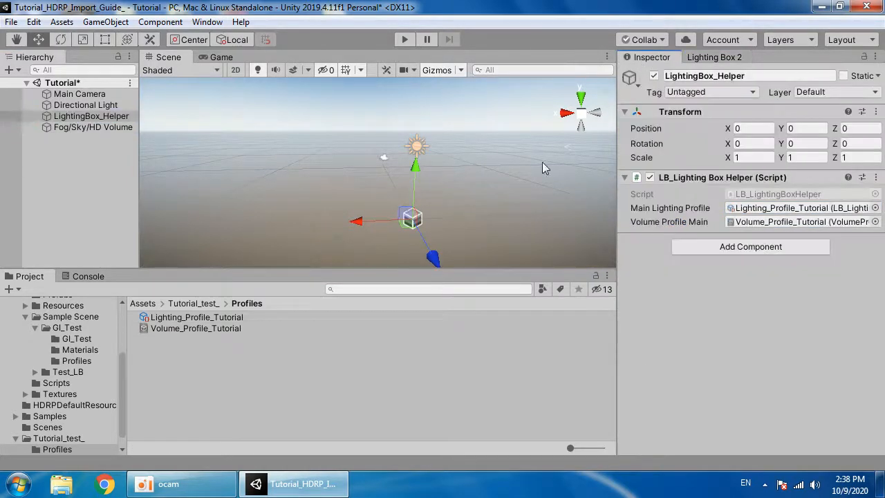
click(65, 127)
scroll(743, 334, down, 5)
scroll(687, 228, up, 5)
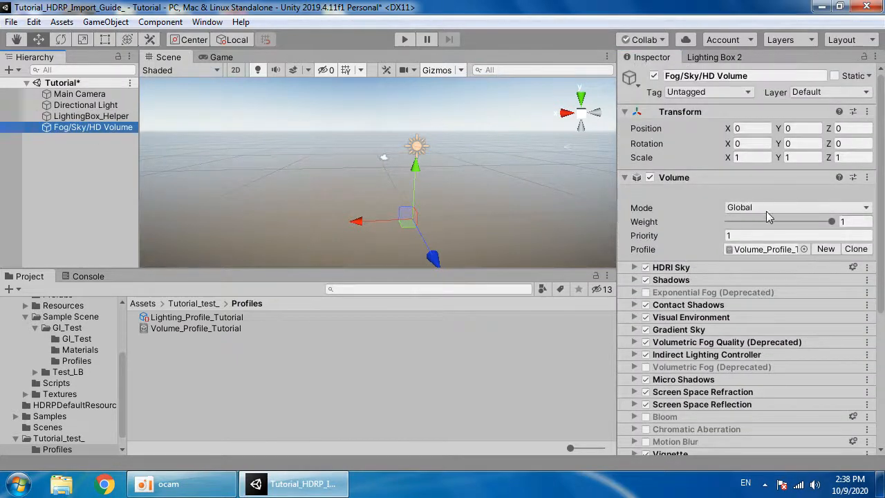
click(714, 56)
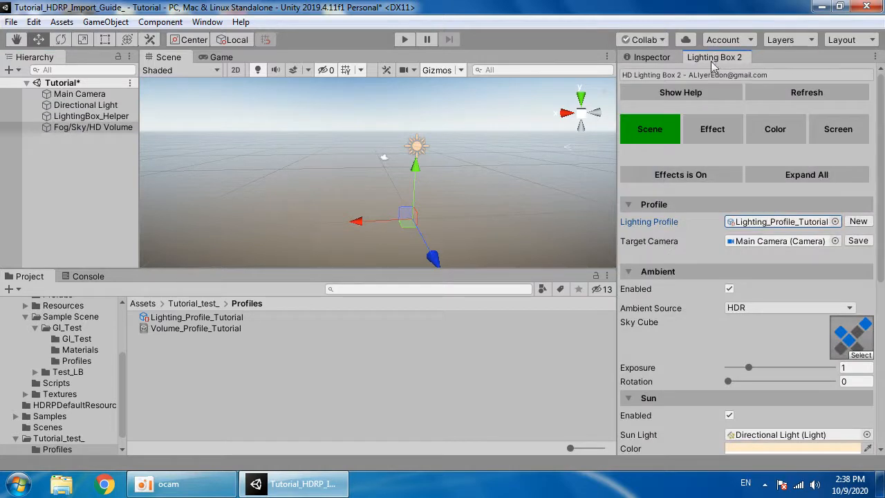
Step: Try the Procedural, Gradient and None ambient sources in the lighting settings, and return Ambient Source to HDR
drag(615, 179, 581, 179)
scroll(650, 240, down, 3)
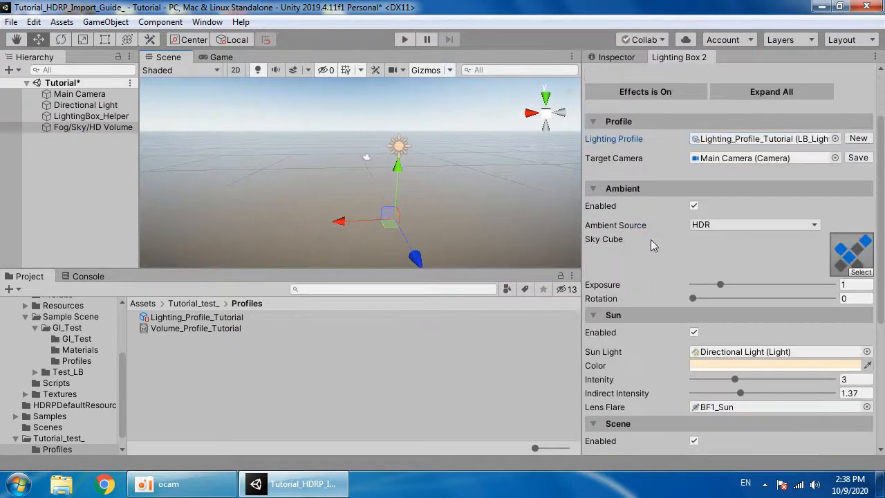
click(706, 226)
click(719, 253)
alt+drag(474, 183, 436, 104)
click(732, 226)
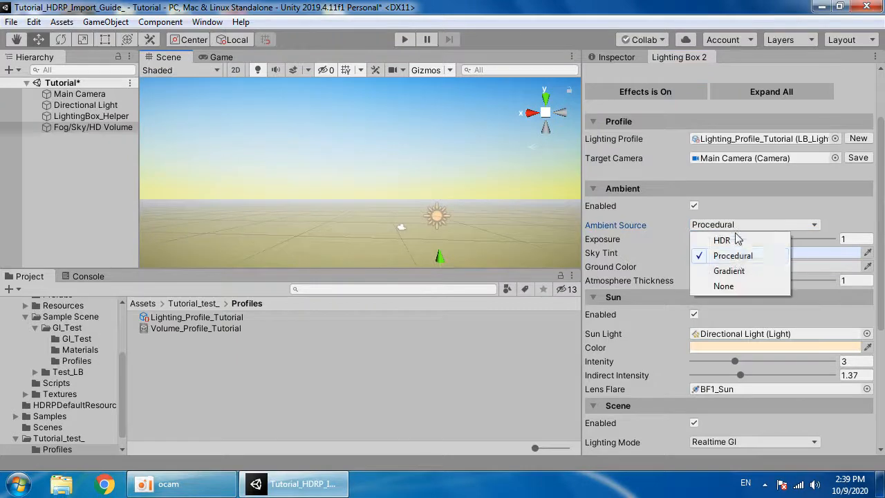
click(722, 271)
click(736, 225)
click(726, 286)
click(728, 227)
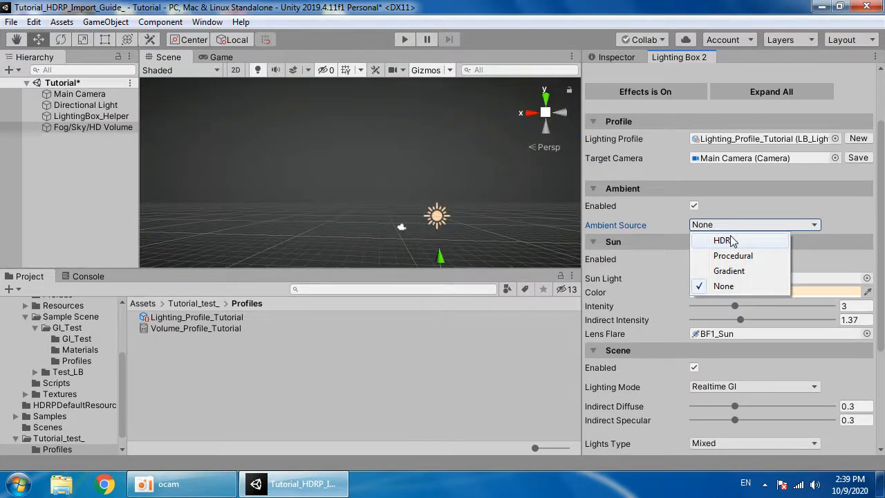
click(726, 238)
Step: Set the HDR ambient exposure to 0.47 and check the sky in the scene view
alt+drag(470, 174, 492, 228)
drag(730, 286, 706, 288)
alt+drag(442, 166, 385, 171)
click(705, 225)
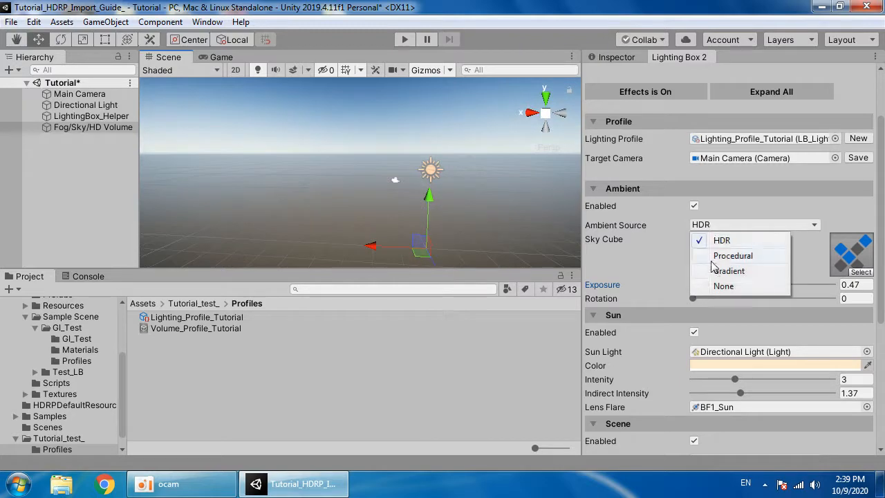
click(363, 168)
Step: Add a cube to the scene and frame it at an angle in the scene view
click(105, 22)
mouse_move(173, 68)
click(296, 68)
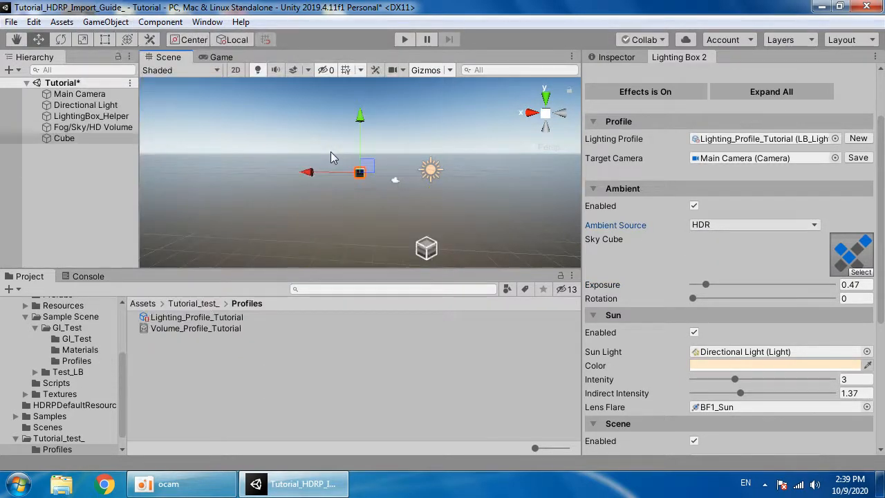
key(f)
alt+drag(290, 154, 406, 250)
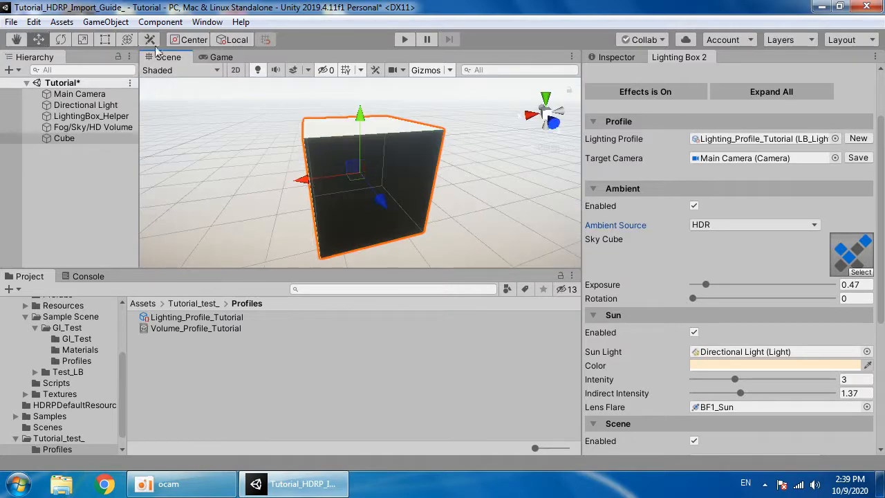
Step: Add a plane to the scene and adjust its height so it serves as ground beneath the cube
click(105, 21)
mouse_move(138, 65)
click(307, 130)
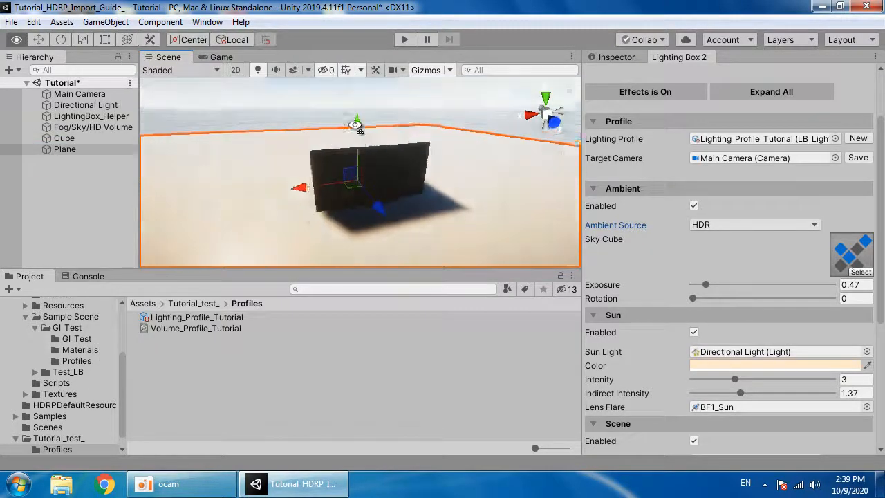
scroll(355, 125, down, 5)
drag(358, 122, 357, 136)
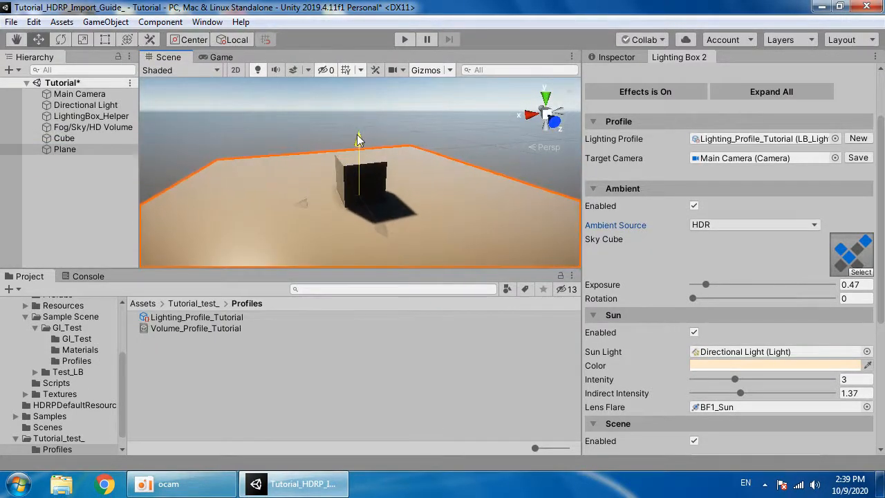
click(359, 135)
scroll(269, 214, up, 6)
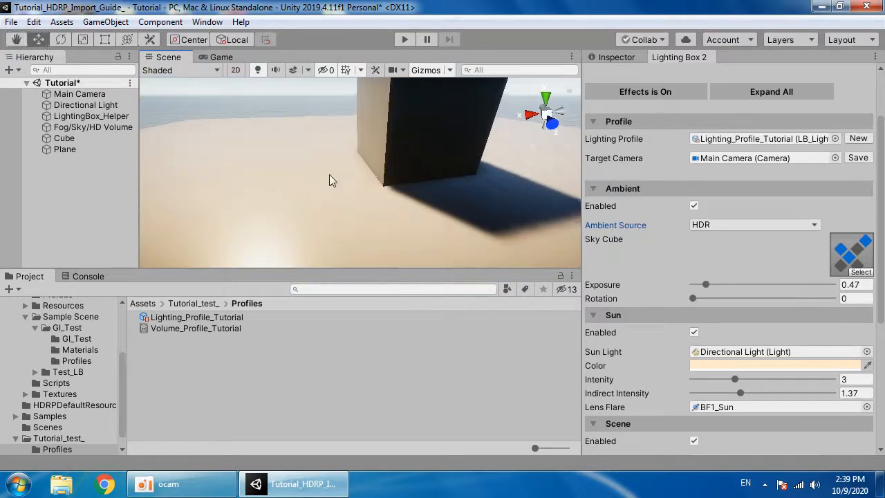
right_drag(308, 182, 337, 205)
click(337, 206)
drag(382, 133, 381, 127)
click(265, 101)
Step: Duplicate the cube twice and place the copies in a receding row behind the original on the plane
right_drag(297, 103, 328, 195)
key(s)
click(377, 175)
key(ctrl+d)
drag(385, 186, 348, 142)
key(ctrl+d)
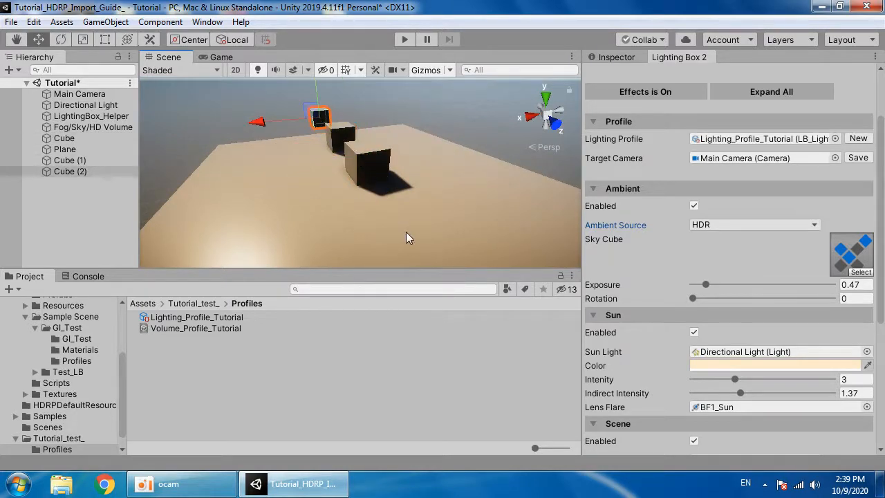
click(384, 191)
click(445, 130)
right_drag(409, 153, 397, 129)
key(w)
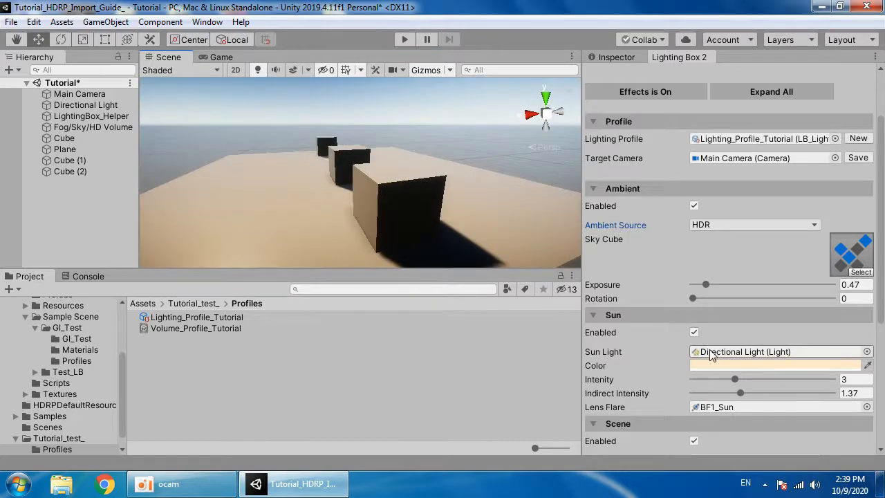
Step: Set the sun light's intensity to 2.85
scroll(732, 333, down, 3)
mouse_move(735, 296)
mouse_down()
mouse_move(705, 297)
mouse_move(753, 294)
mouse_move(710, 295)
mouse_move(734, 296)
mouse_up()
scroll(710, 308, down, 3)
Step: With the sun in view, try the FrontLight, Light and BackLight lens flares and reassign BF1_Sun
right_drag(363, 200, 294, 59)
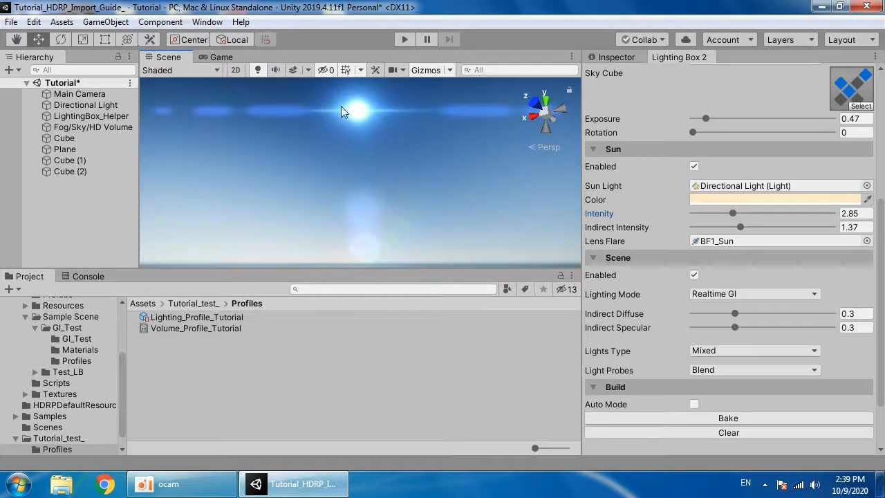
click(745, 240)
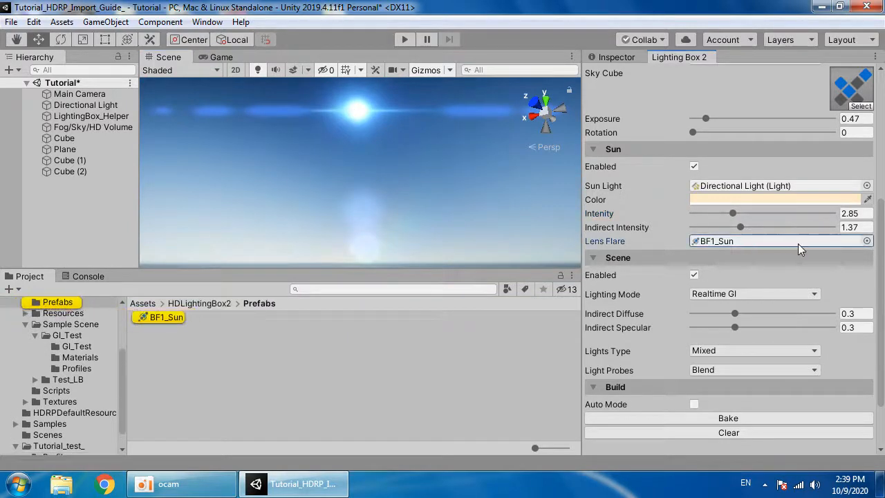
click(866, 240)
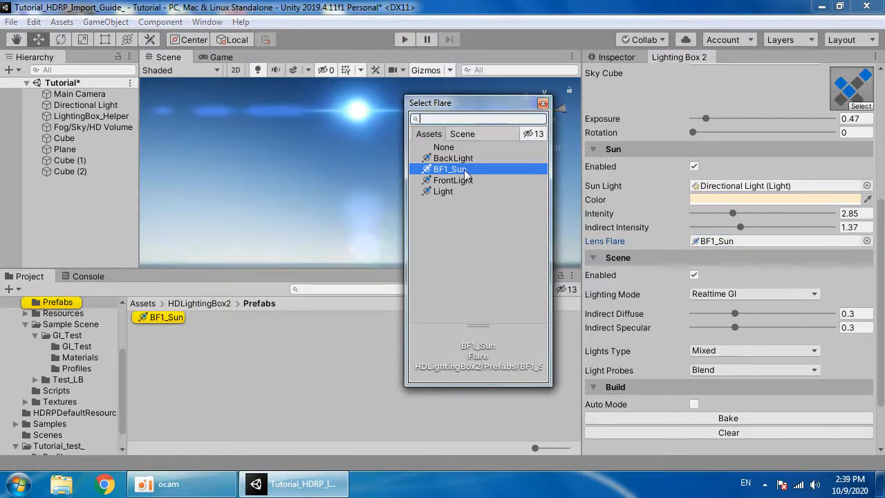
click(453, 180)
click(446, 191)
click(446, 159)
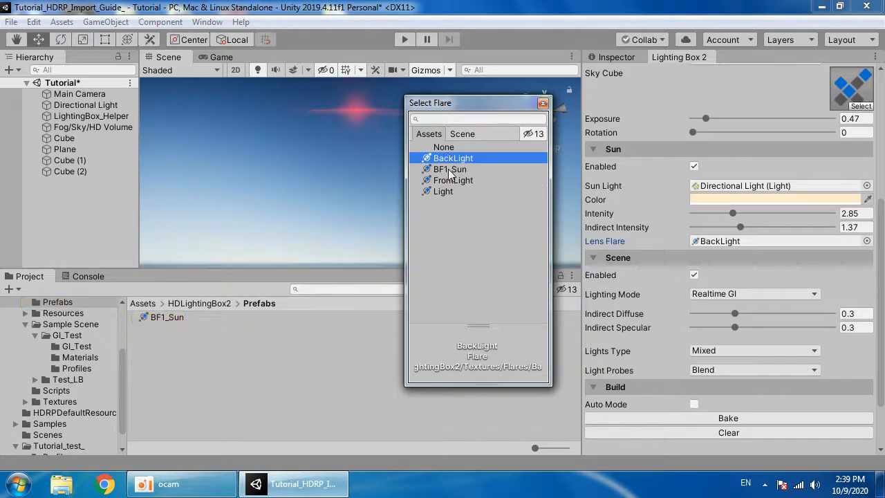
click(449, 170)
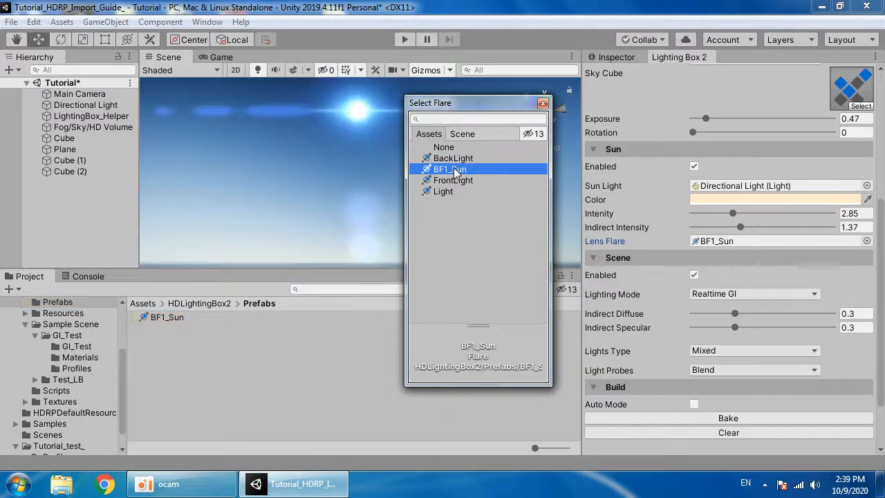
click(543, 103)
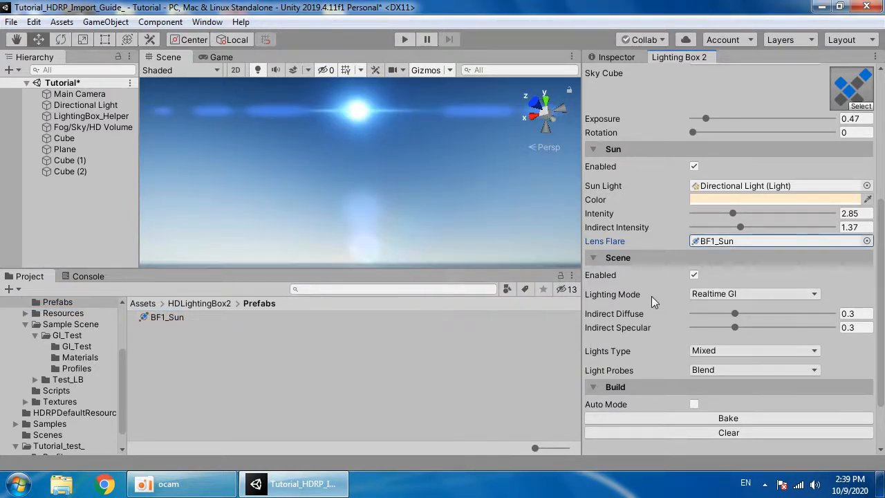
Step: Open Unity's Lighting window from Lighting Box 2 and enlarge it beside the profile settings
scroll(663, 297, down, 2)
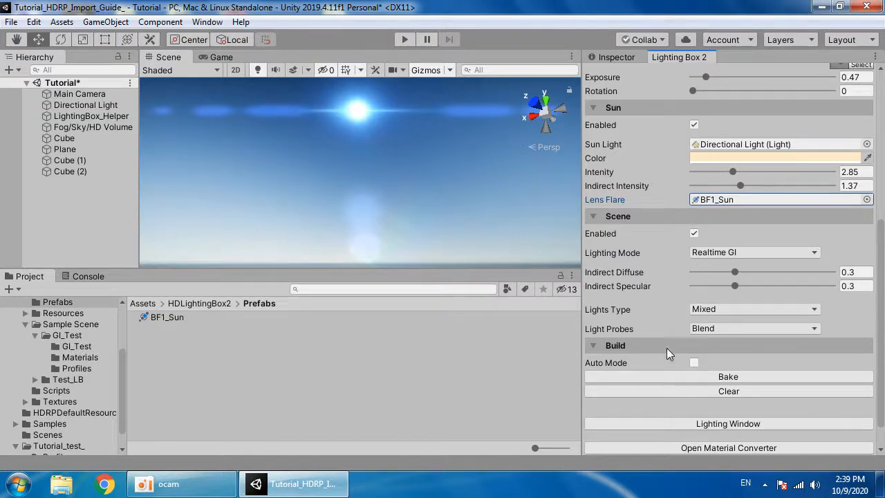
click(706, 423)
drag(290, 19, 225, 27)
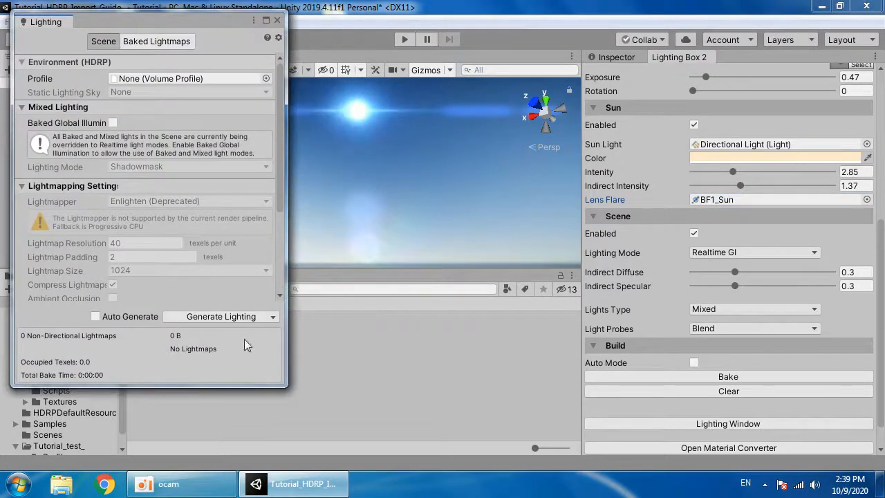
drag(285, 388, 385, 432)
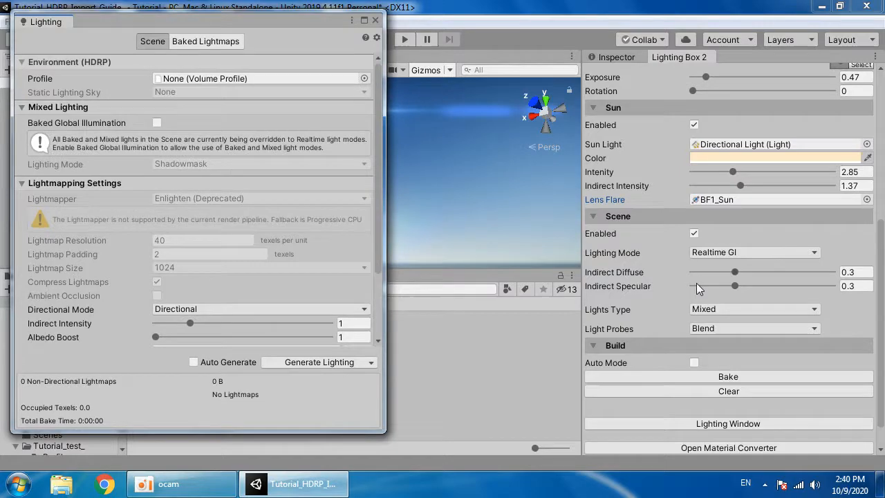
Step: Switch the Lighting Mode through Fully Realtime and Baked CPU to Baked GPU, comparing each with the Lighting window
click(743, 252)
click(725, 268)
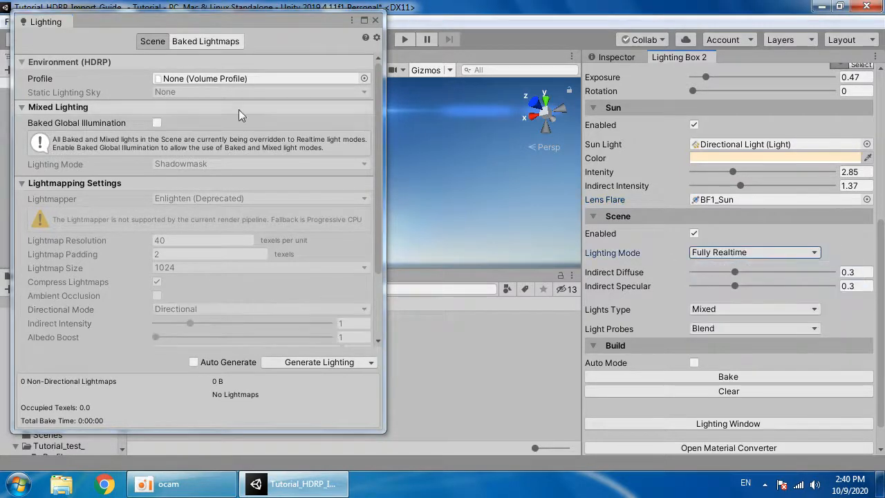
click(740, 253)
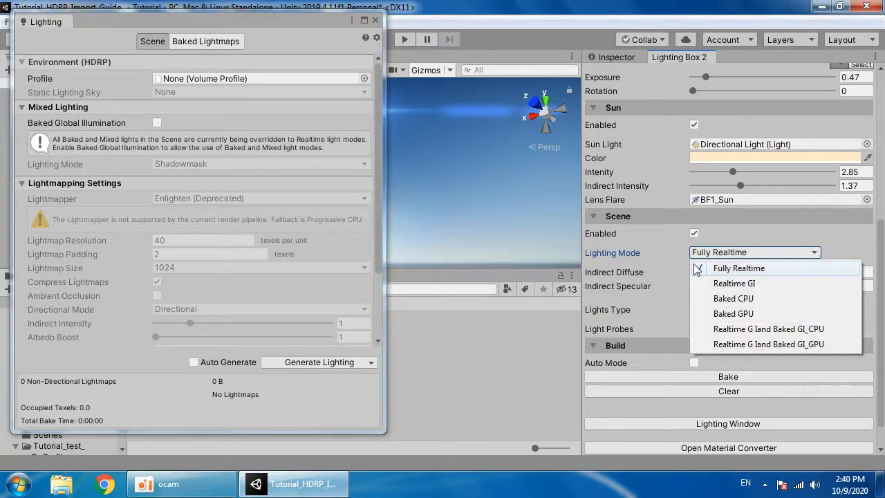
click(761, 297)
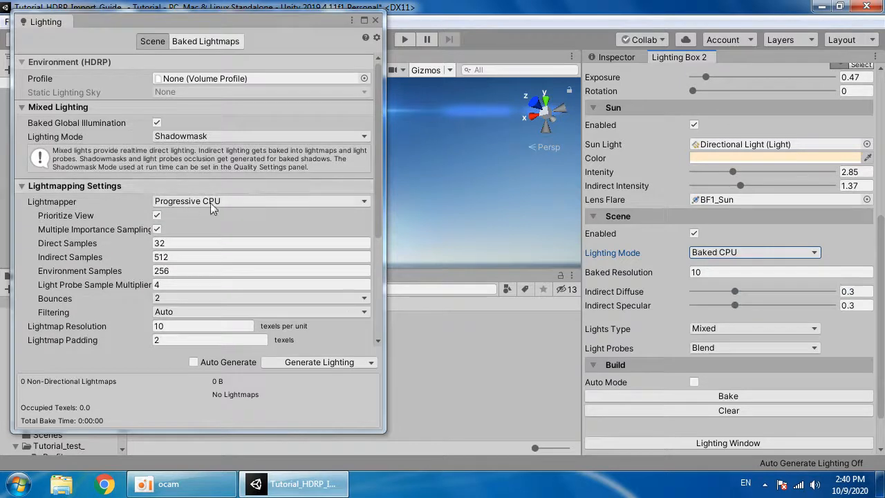
click(750, 251)
click(726, 311)
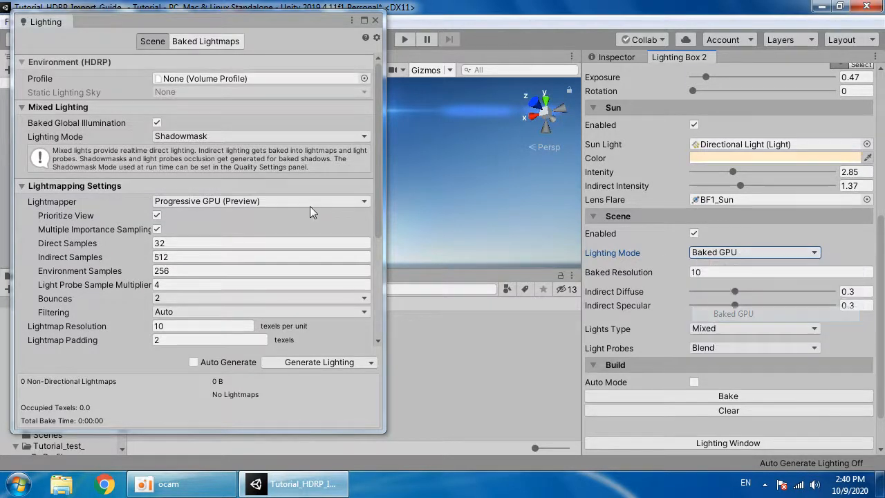
Step: Set the Baked Resolution to 10.2, checking the lightmap resolution in the Lighting window
click(715, 252)
click(655, 270)
drag(659, 270, 712, 271)
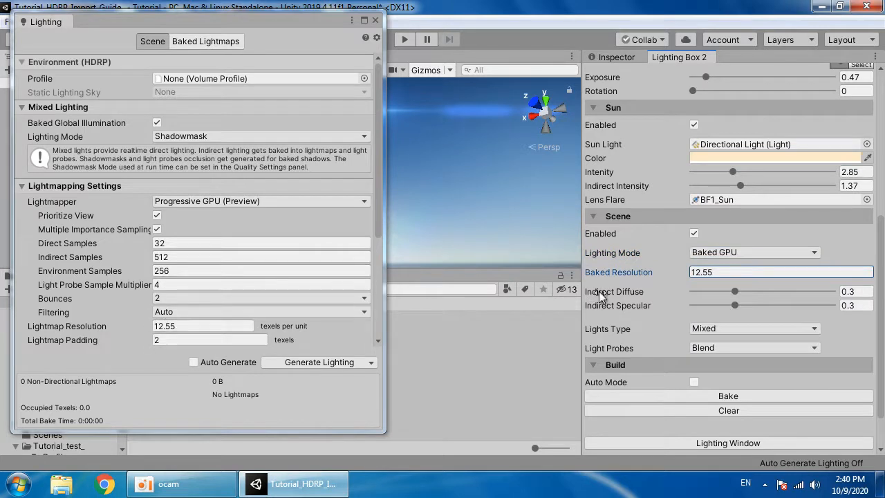
drag(696, 274, 600, 273)
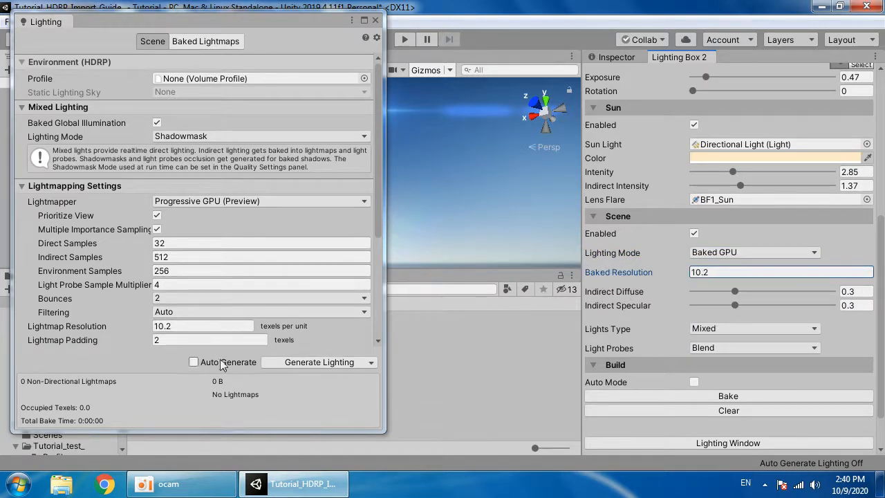
scroll(653, 293, down, 3)
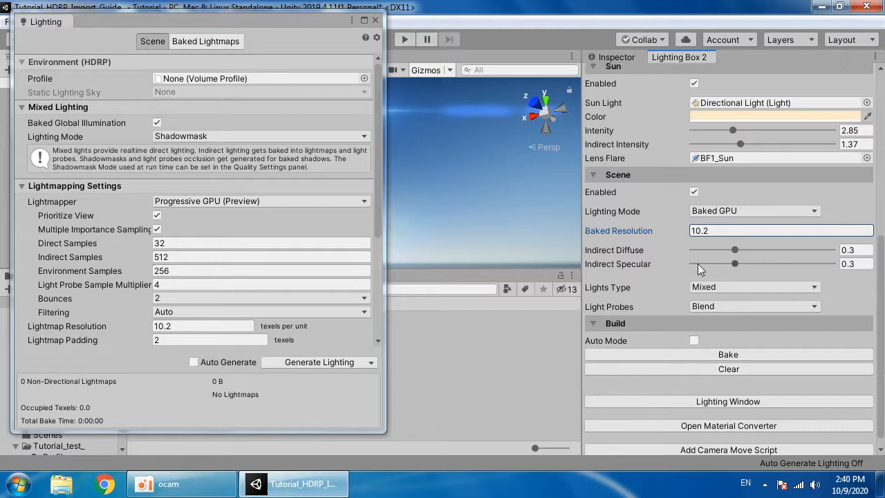
Step: Uncover the cubes in the scene view and set Indirect Diffuse to 0.277
drag(297, 26, 187, 211)
alt+drag(387, 138, 566, 287)
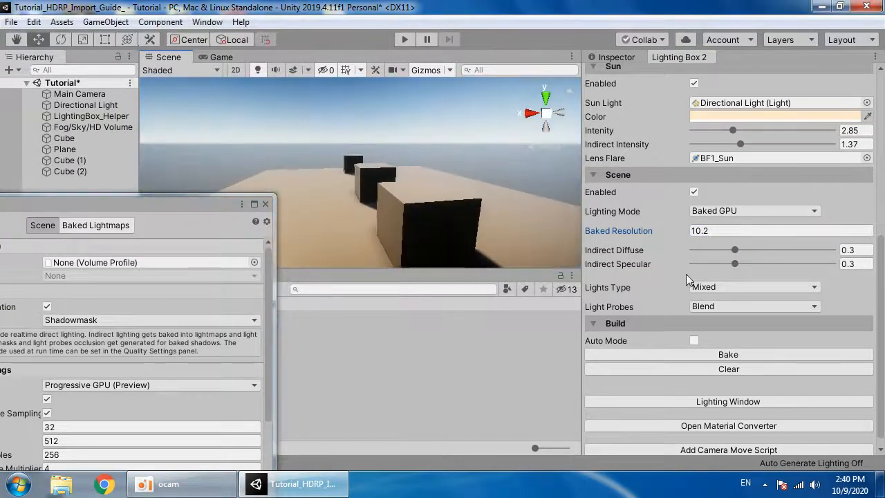
mouse_move(720, 250)
mouse_down()
mouse_move(760, 250)
mouse_move(706, 248)
mouse_up()
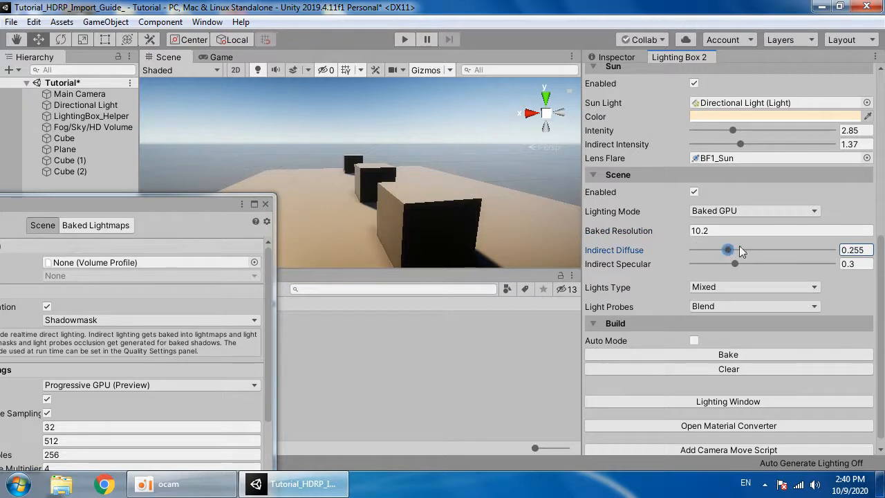
drag(714, 249, 731, 250)
Step: Set the Lighting Mode to Realtime GI and Baked GI_CPU and examine the lightmapping settings in the Lighting window
drag(211, 203, 234, 114)
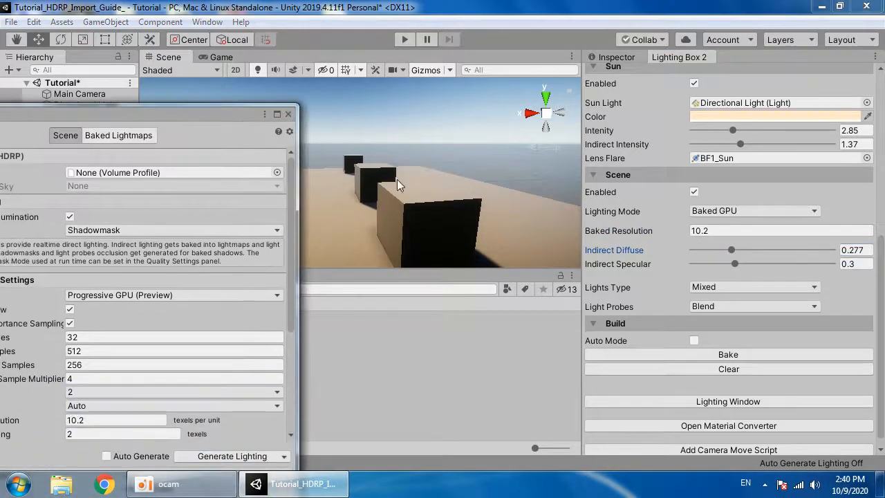
drag(163, 110, 154, 77)
scroll(633, 229, down, 1)
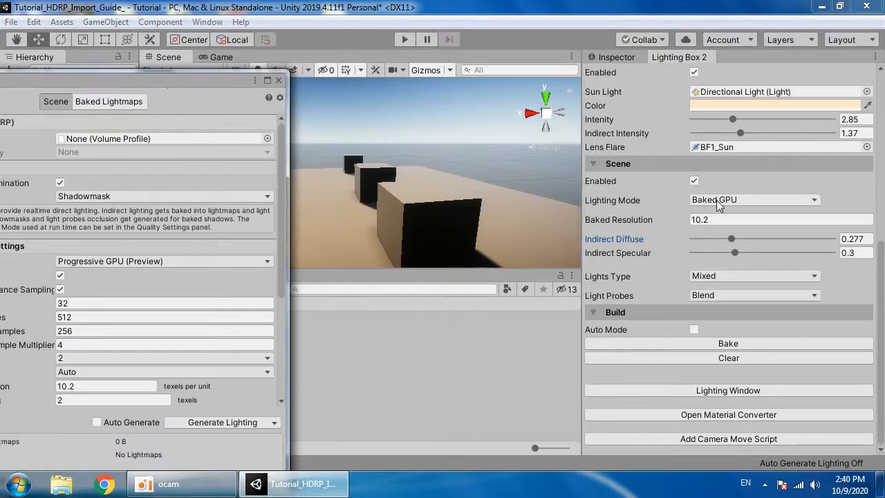
click(719, 203)
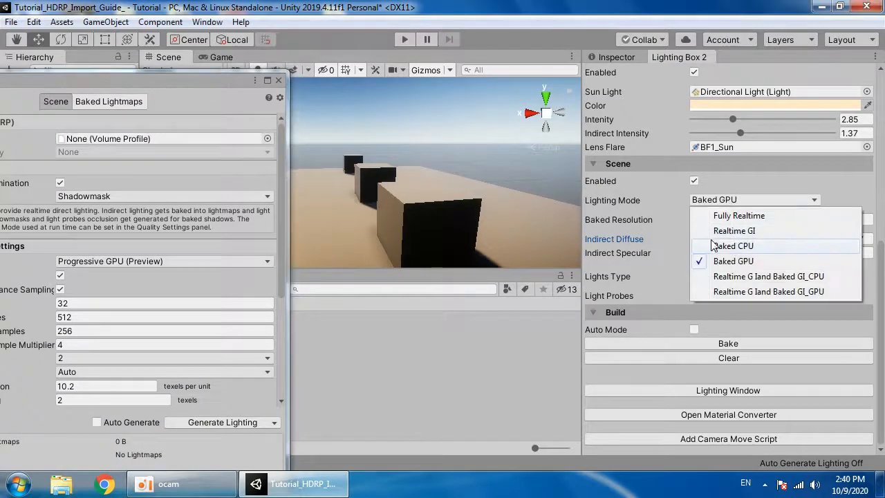
click(726, 275)
drag(207, 80, 283, 43)
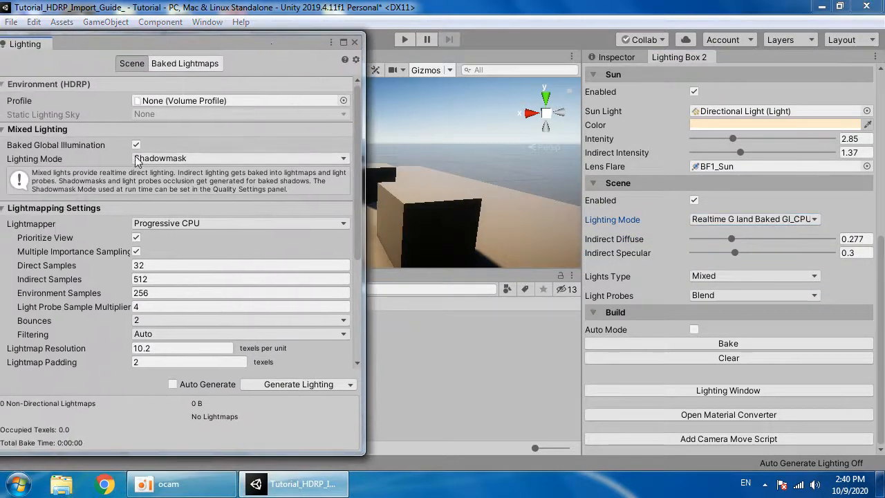
scroll(175, 287, down, 3)
scroll(175, 286, down, 4)
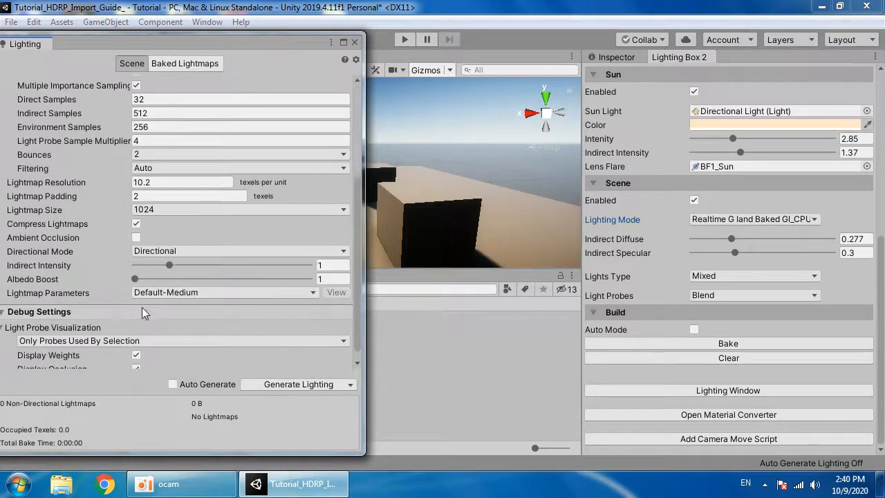
Step: Set the Lighting Mode to Baked CPU and close the Lighting window
click(764, 221)
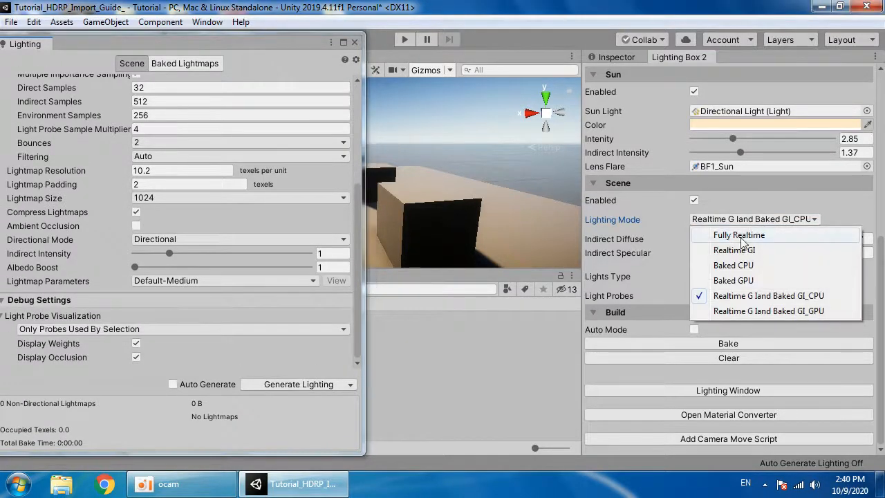
click(719, 265)
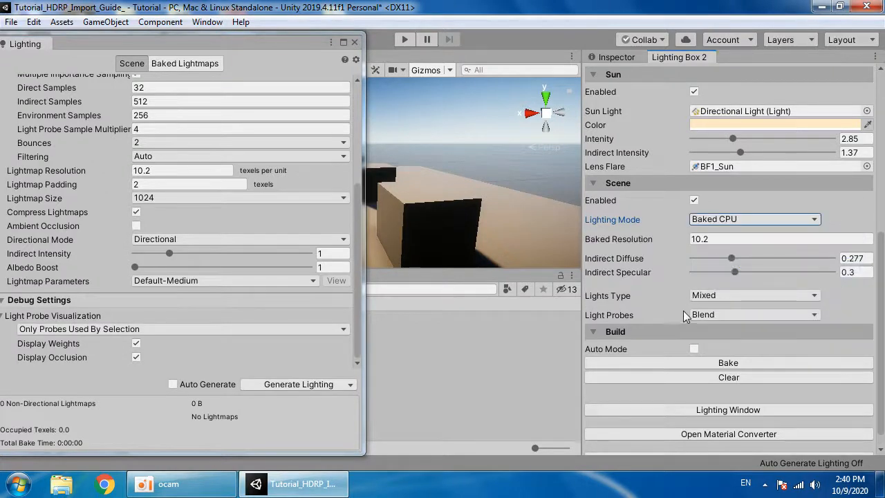
scroll(683, 311, down, 1)
click(360, 44)
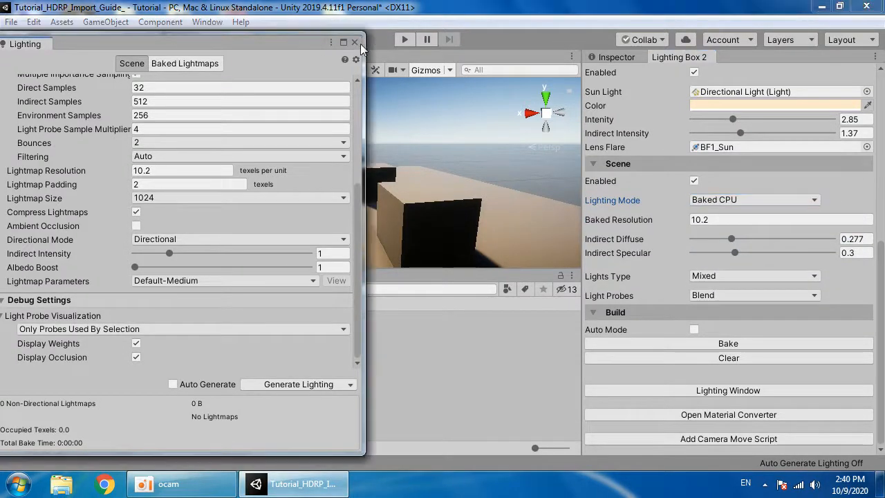
click(354, 43)
Step: Add a point light to the scene
click(105, 22)
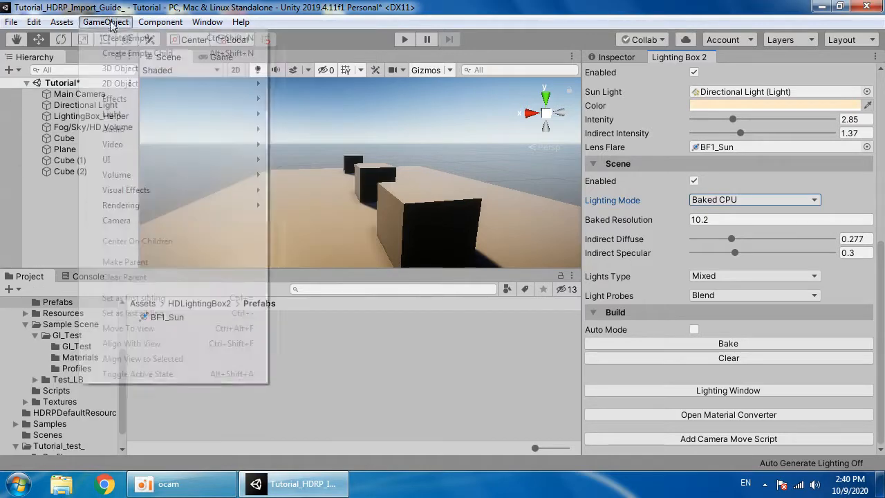
mouse_move(136, 115)
click(308, 129)
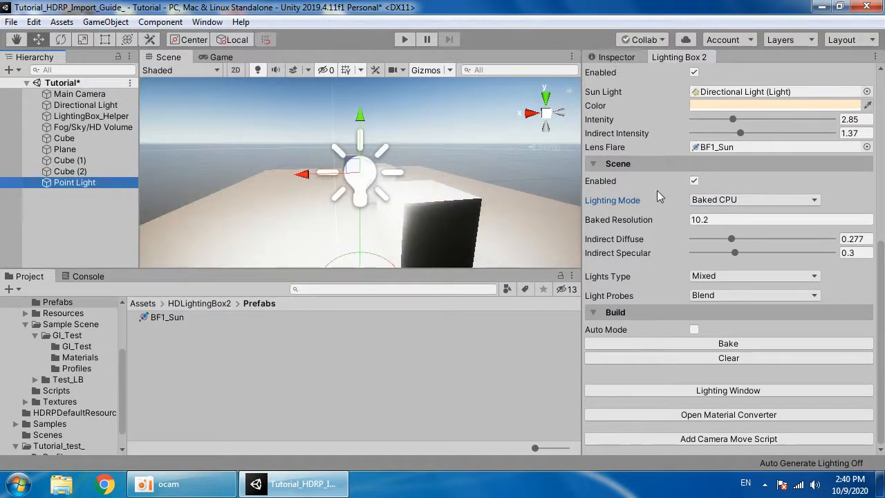
Step: Set the Lights Type to Baked and check the mode of the point light and the directional light
click(728, 276)
click(723, 338)
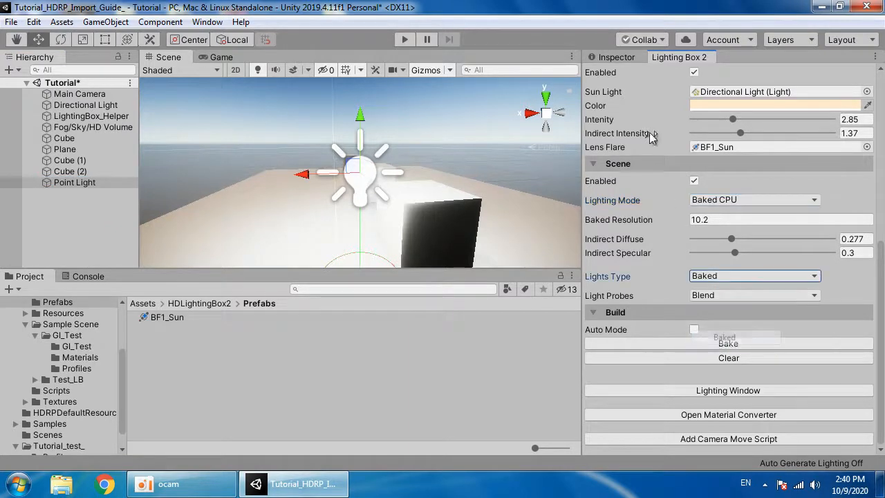
click(619, 58)
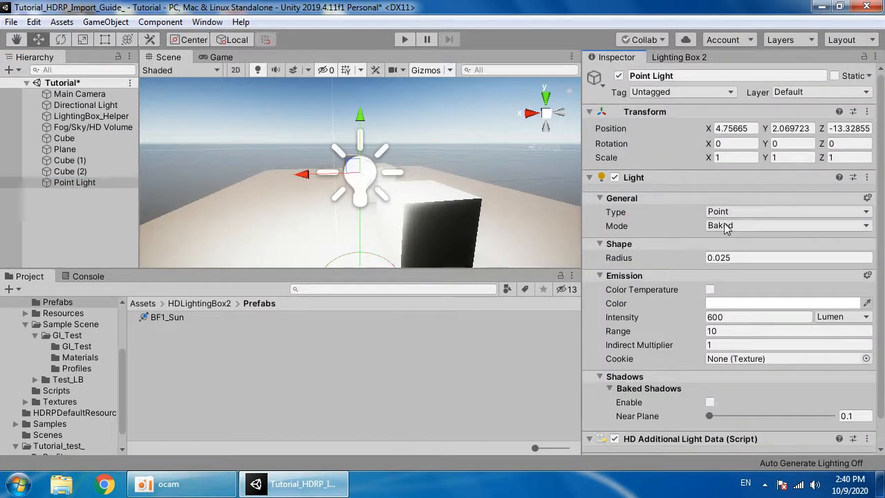
click(81, 105)
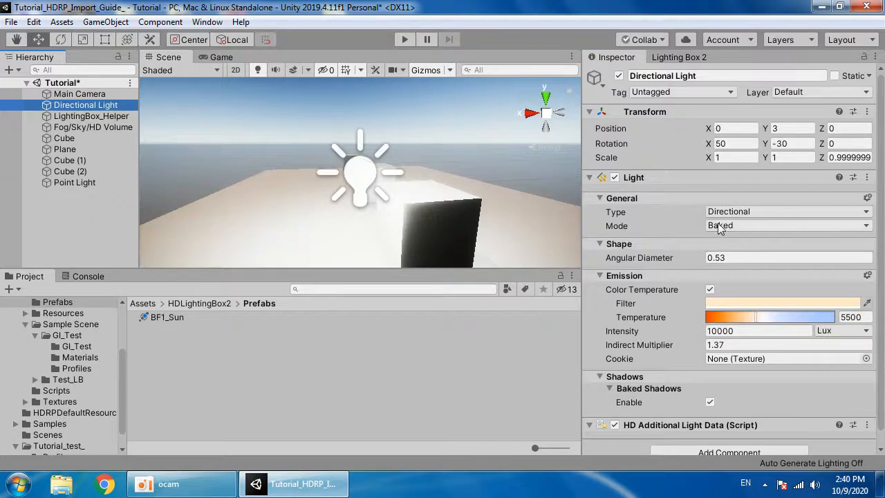
Step: Switch the Lights Type to Mixed and check the mode of the directional light and the point light
click(680, 58)
click(731, 275)
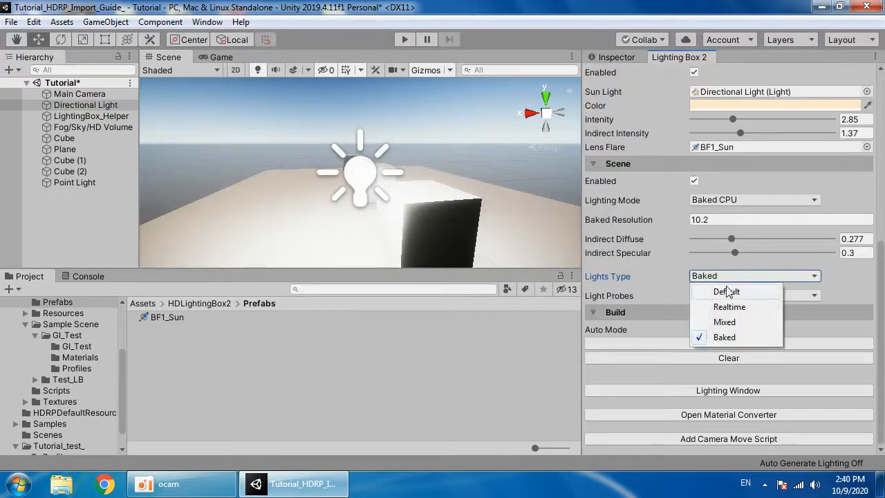
click(722, 320)
click(615, 57)
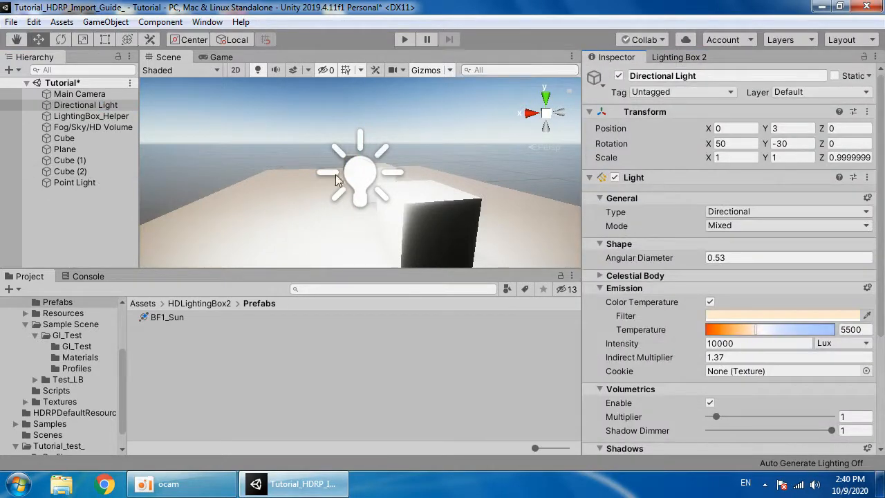
click(100, 182)
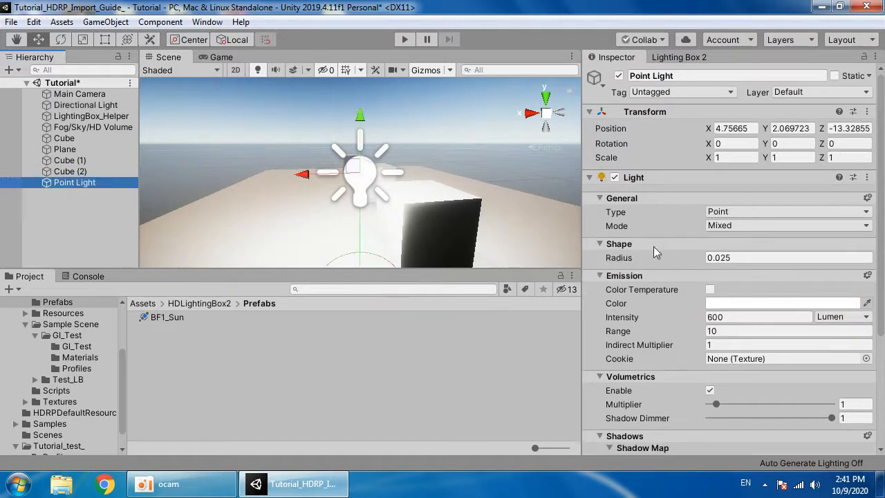
Step: Switch the Lights Type to Realtime and check the point light's mode
click(679, 58)
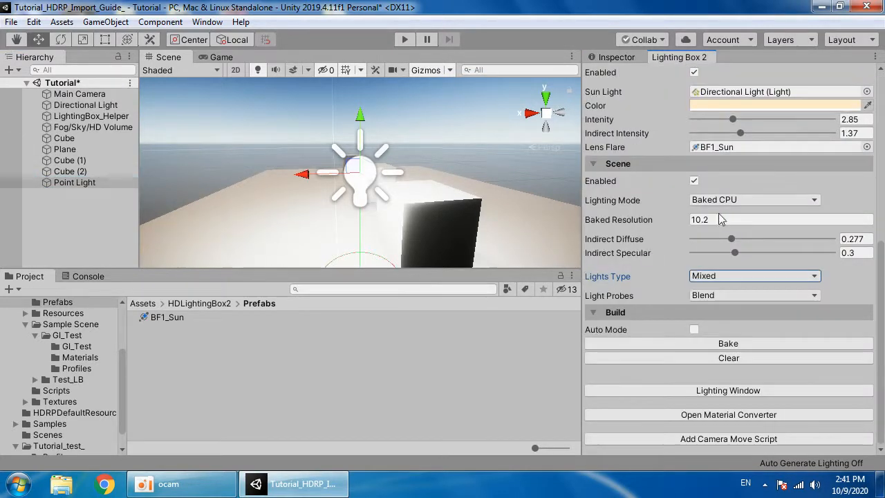
click(723, 275)
click(719, 307)
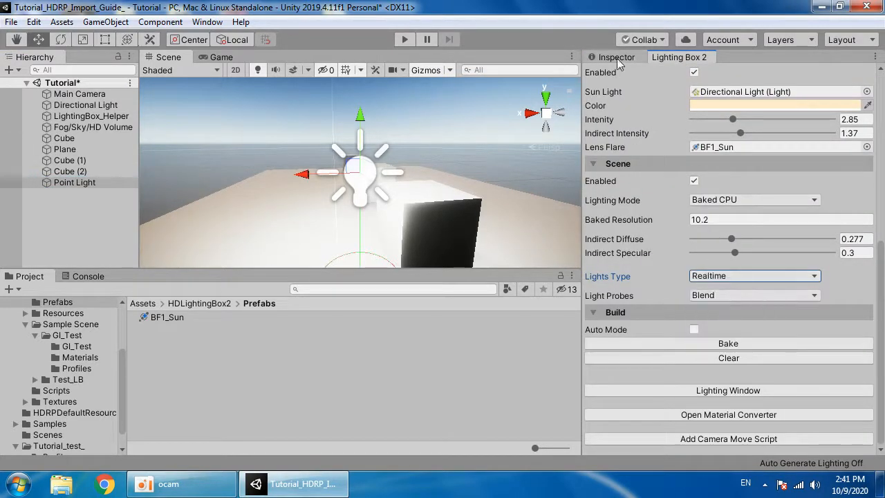
click(617, 57)
Step: Return the Lights Type to Baked and move the point light beside the cubes to about X 6.17, Z -16.37
click(680, 57)
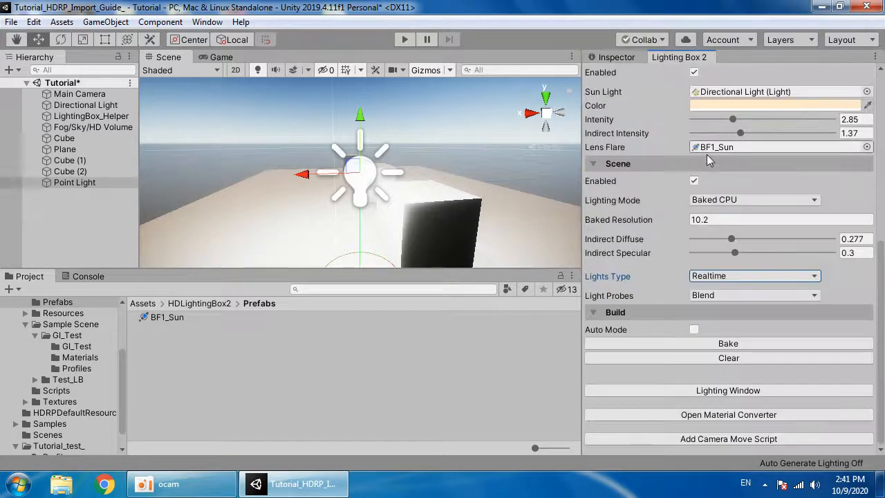
click(737, 276)
click(719, 337)
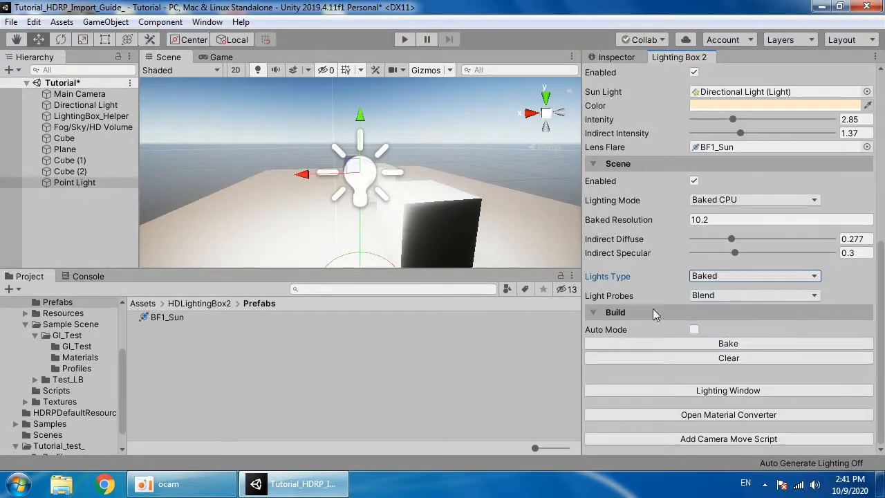
drag(350, 168, 342, 162)
drag(287, 155, 239, 156)
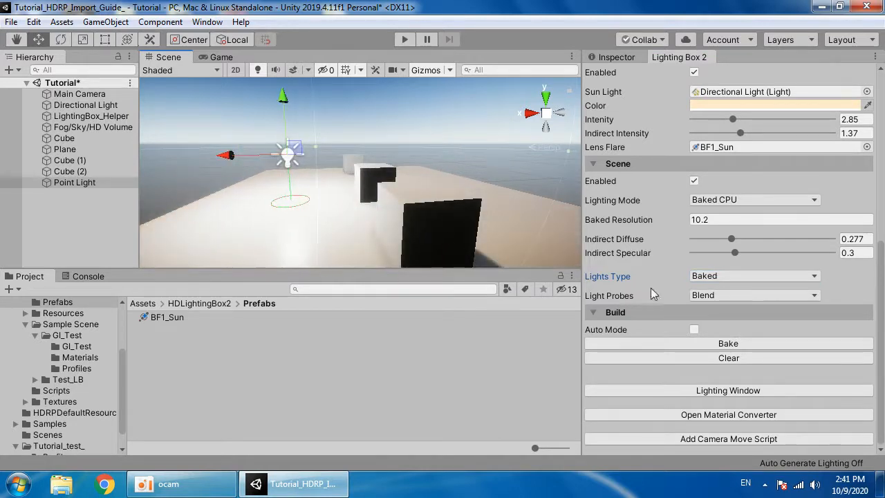
Step: Bake the scene lighting with Light Probes kept at Blend
click(710, 298)
right_click(521, 235)
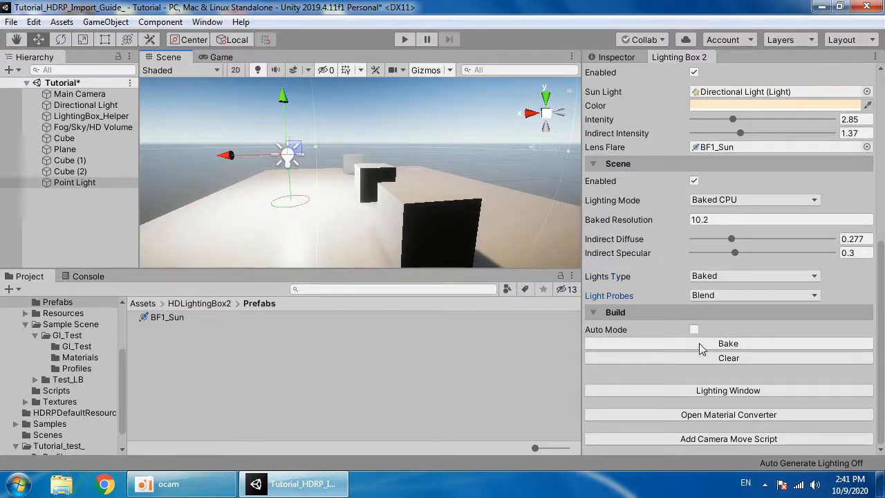
click(745, 344)
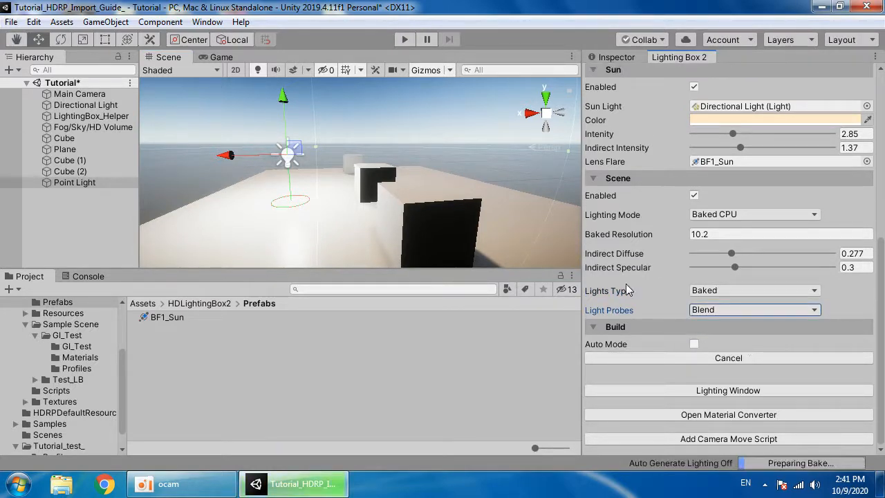
right_drag(374, 133, 384, 173)
Step: Mark the three cubes and the plane as static
click(612, 58)
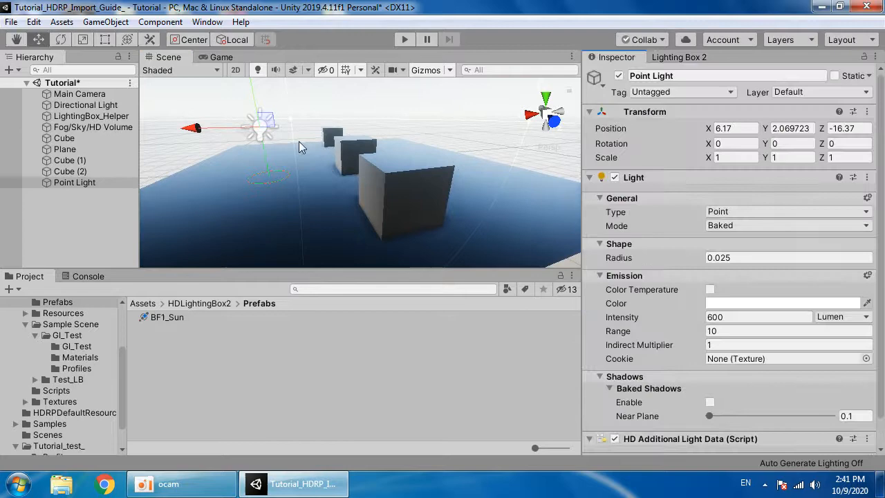
click(98, 171)
shift+click(82, 137)
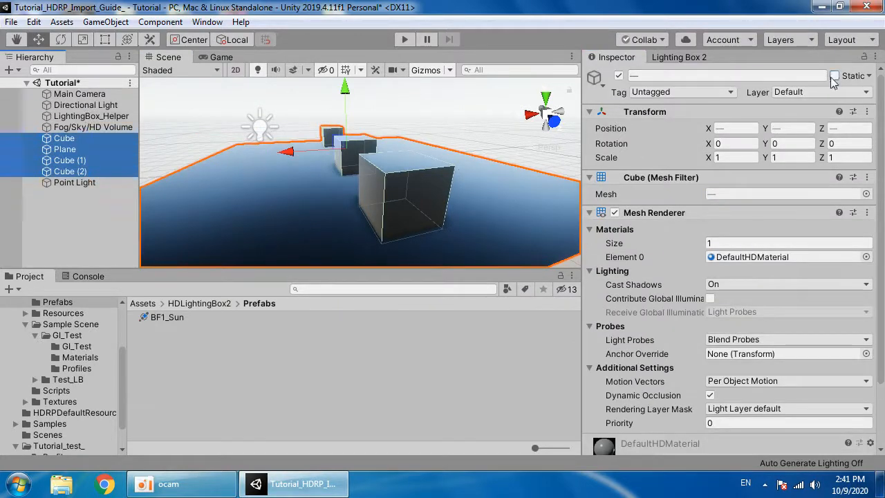
click(835, 75)
Step: Bake the lighting again for the static cubes and plane and inspect the baked result in the scene view
click(690, 59)
scroll(719, 345, down, 1)
click(717, 344)
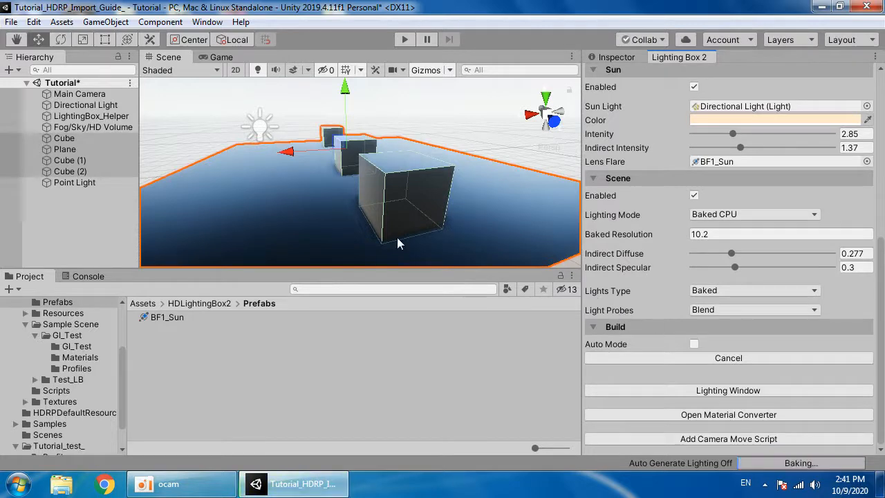
scroll(378, 206, down, 5)
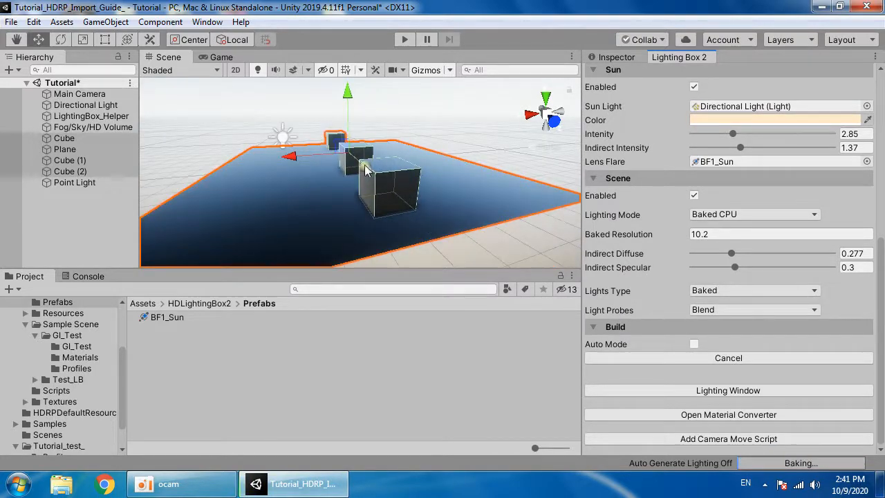
click(721, 234)
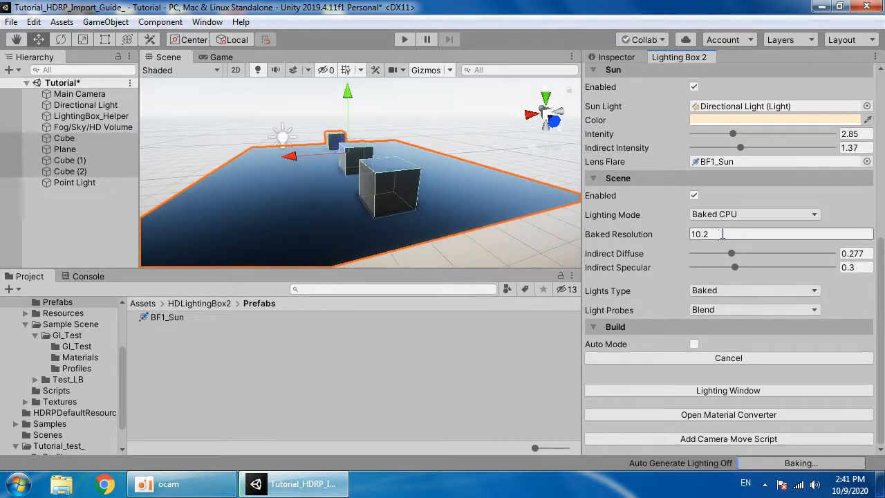
mouse_move(438, 172)
middle_down()
mouse_move(441, 194)
mouse_move(459, 177)
mouse_move(449, 177)
middle_up()
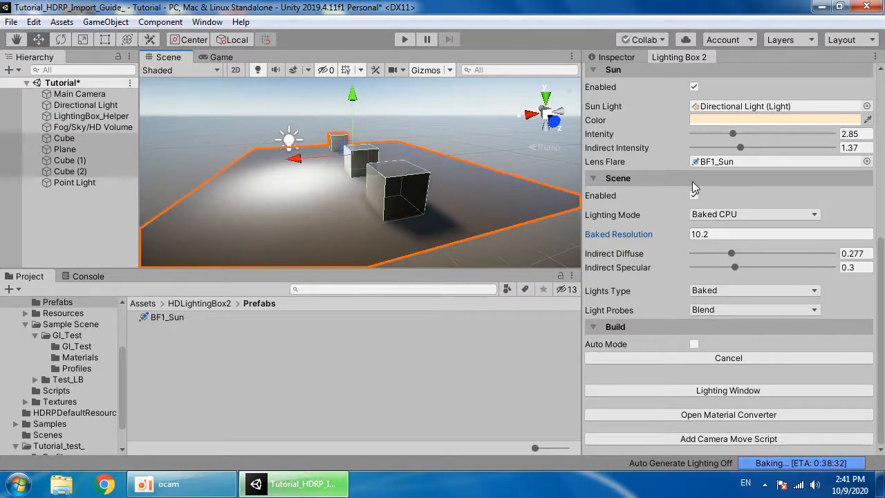
Step: Try Indirect Diffuse at 1, then lower it to 0.322
click(861, 269)
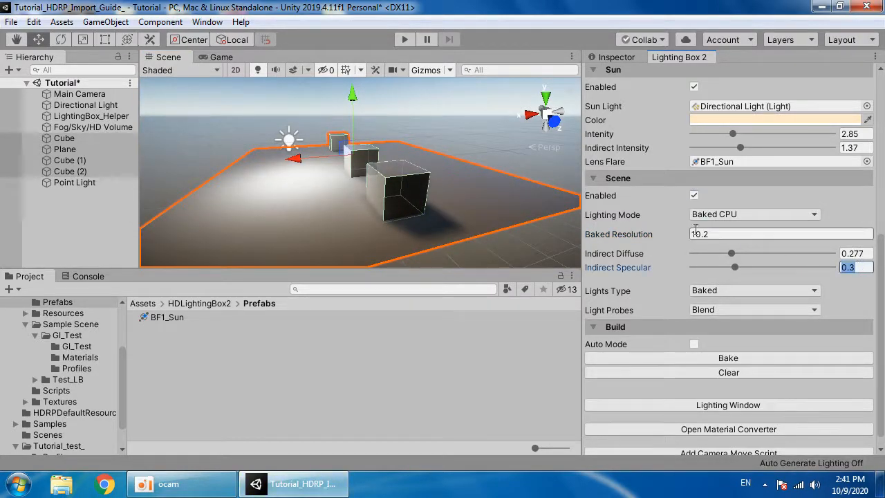
click(866, 254)
text(1)
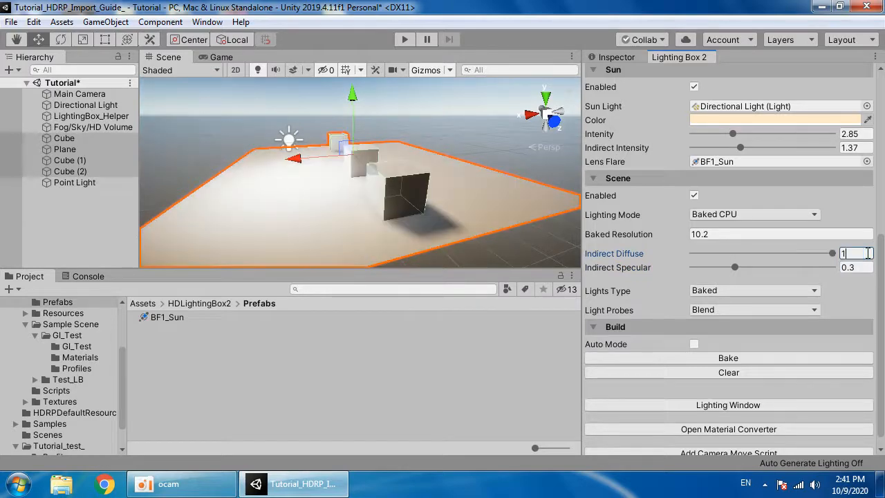
drag(818, 250, 738, 254)
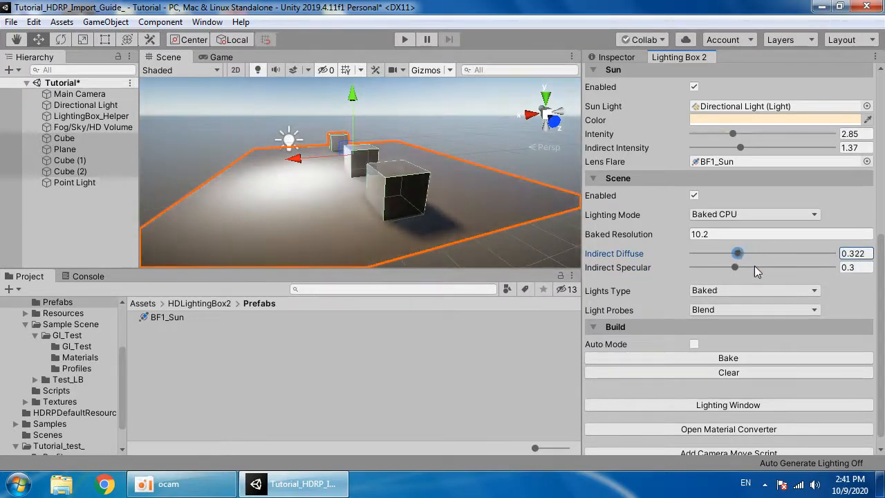
Step: Set the sun's intensity to 3 and rotate the directional light to change the sun's direction
scroll(760, 271, up, 3)
key(Return)
alt+drag(544, 214, 396, 177)
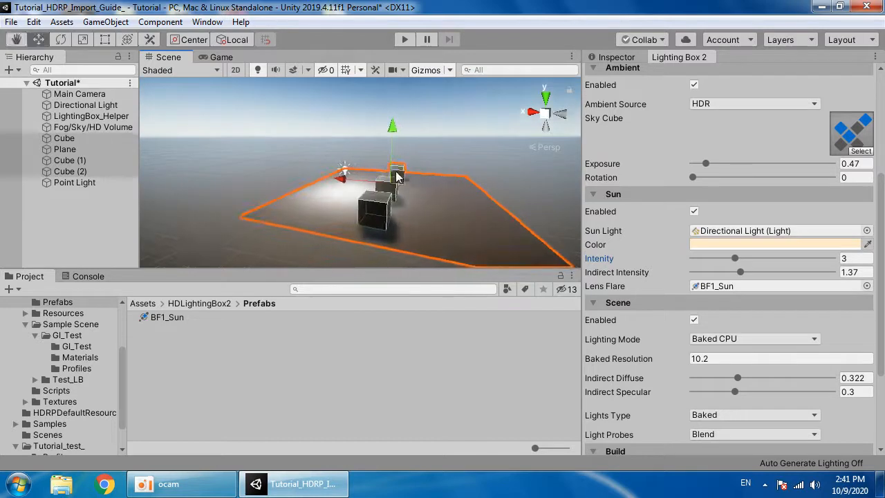
click(85, 104)
key(q)
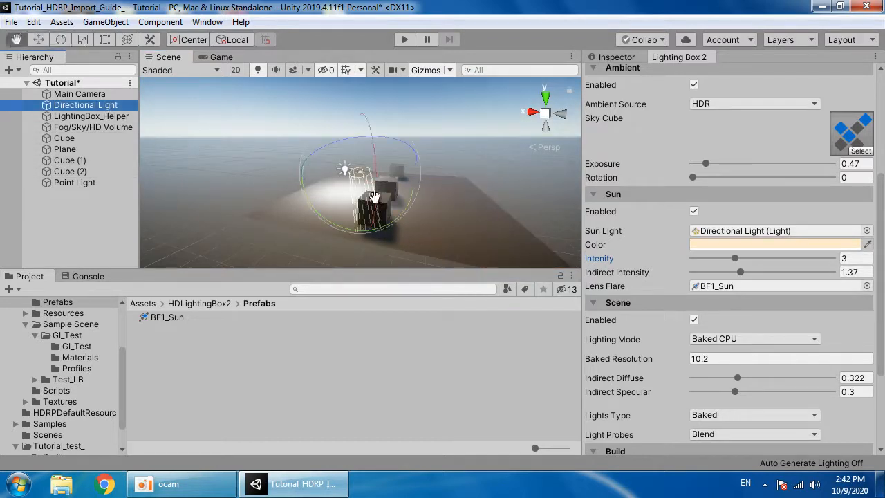
click(374, 186)
key(w)
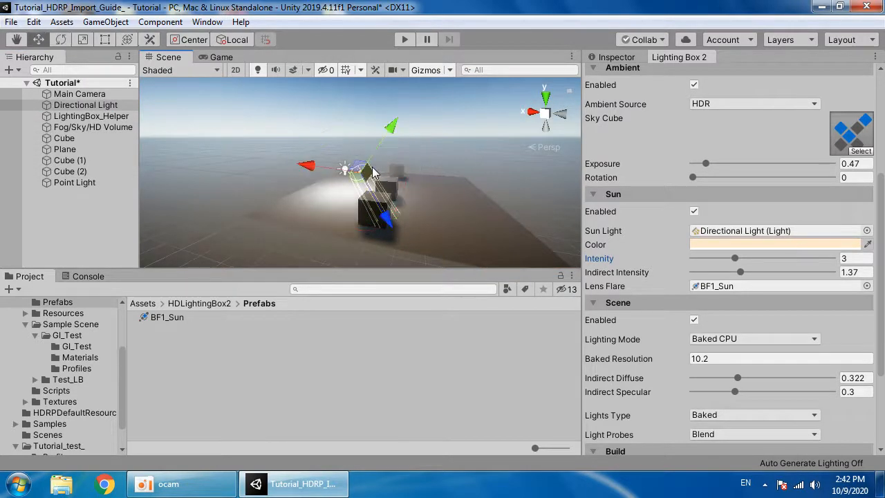
Step: Rebake the lighting with the adjusted sun and set Indirect Diffuse to 0.347
scroll(735, 317, down, 3)
click(743, 338)
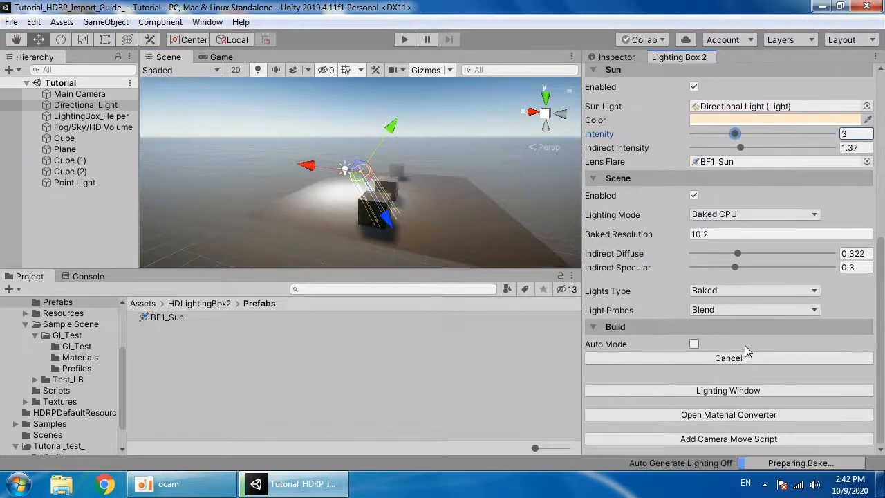
middle_drag(331, 175, 321, 175)
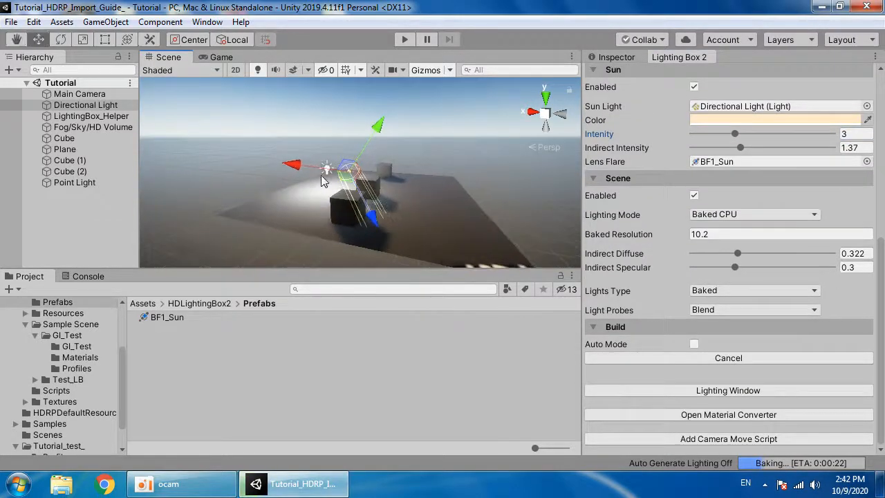
right_drag(414, 171, 375, 193)
scroll(374, 193, down, 5)
alt+drag(344, 192, 332, 148)
middle_drag(335, 166, 343, 172)
scroll(347, 186, up, 3)
middle_drag(385, 232, 363, 187)
right_drag(336, 181, 348, 194)
mouse_move(737, 253)
mouse_down()
mouse_move(808, 253)
mouse_move(687, 250)
mouse_move(741, 252)
mouse_up()
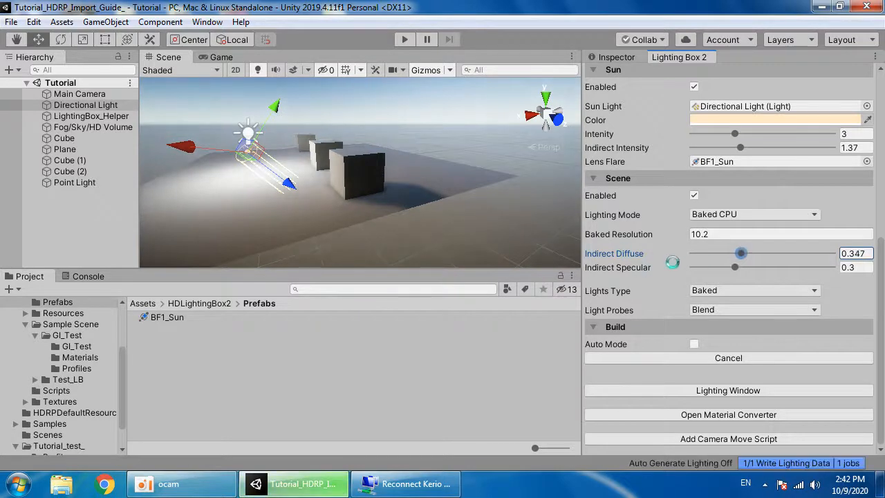
scroll(695, 328, up, 5)
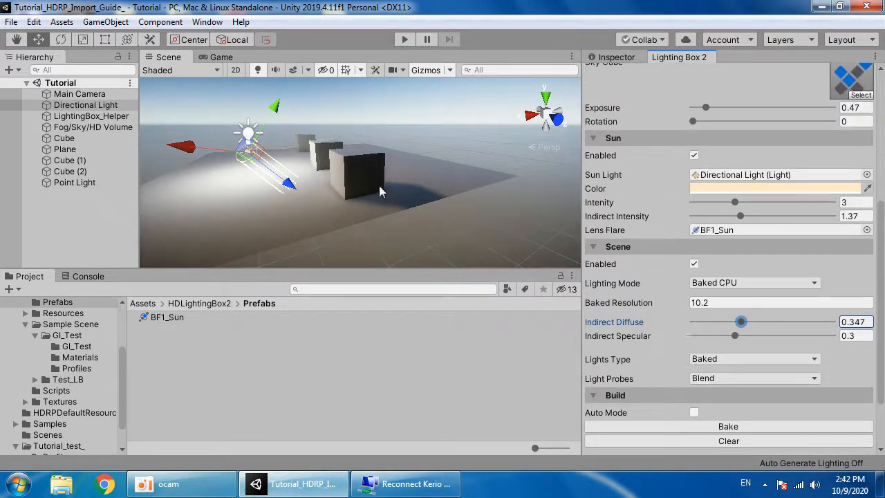
Step: Compare the Fog/Sky/HD Volume's Indirect Lighting Controller values with the Scene indirect settings in Lighting Box 2
click(93, 127)
click(612, 59)
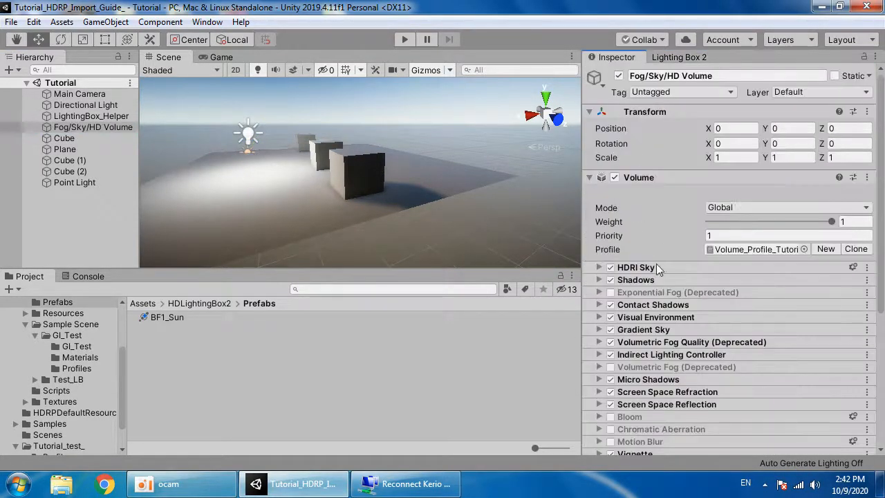
scroll(660, 273, down, 15)
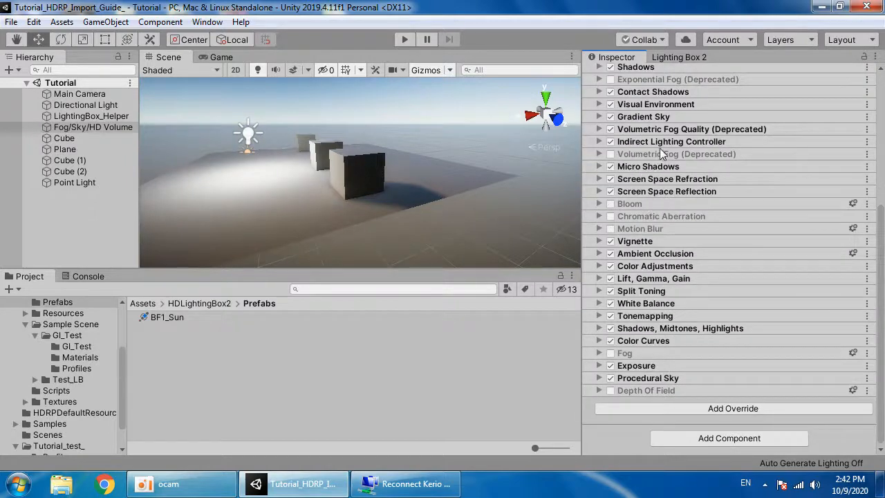
click(660, 143)
click(679, 57)
scroll(685, 259, up, 2)
scroll(674, 272, down, 2)
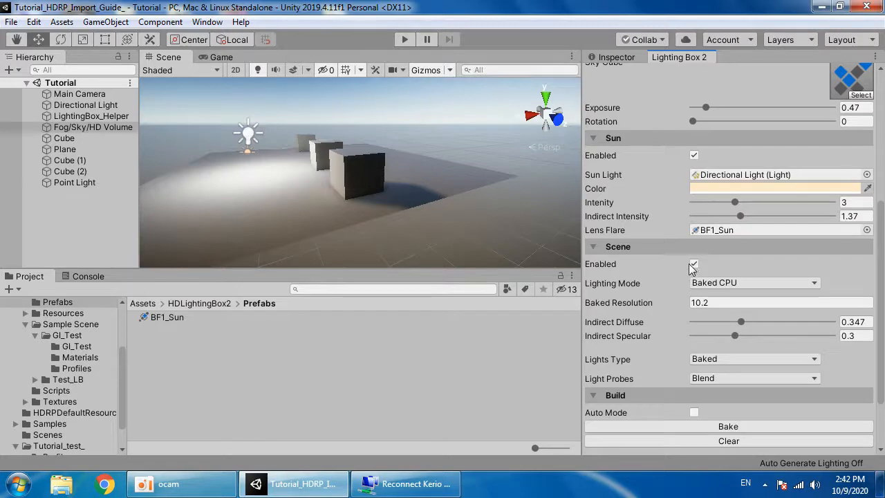
click(613, 57)
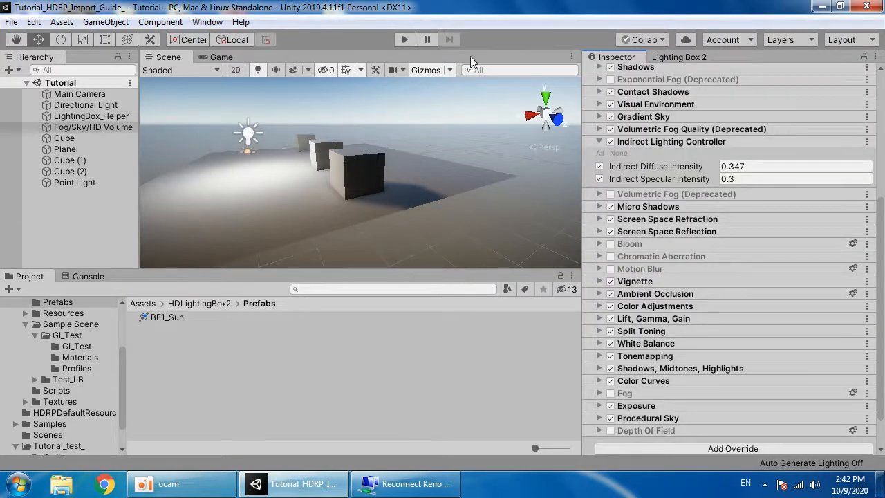
Step: Review the scene's mixed lighting and lightmapping options in the Lighting Settings window, closing it when done
click(207, 21)
mouse_move(276, 223)
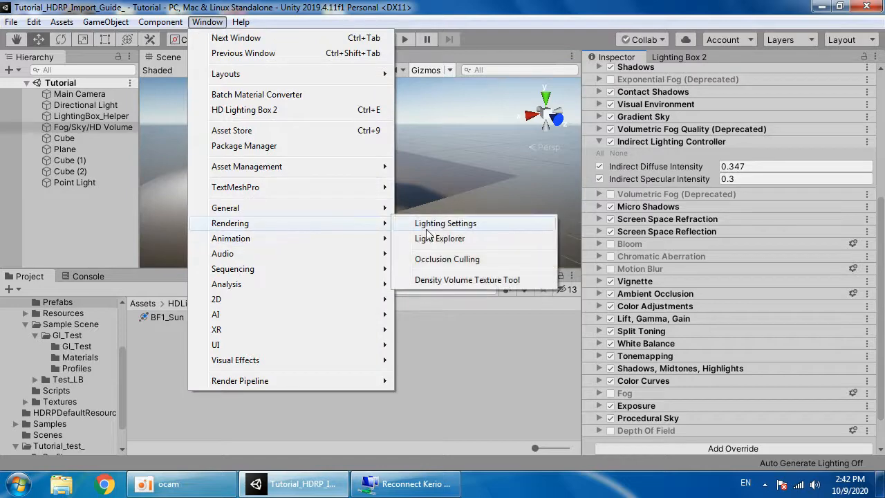
click(426, 225)
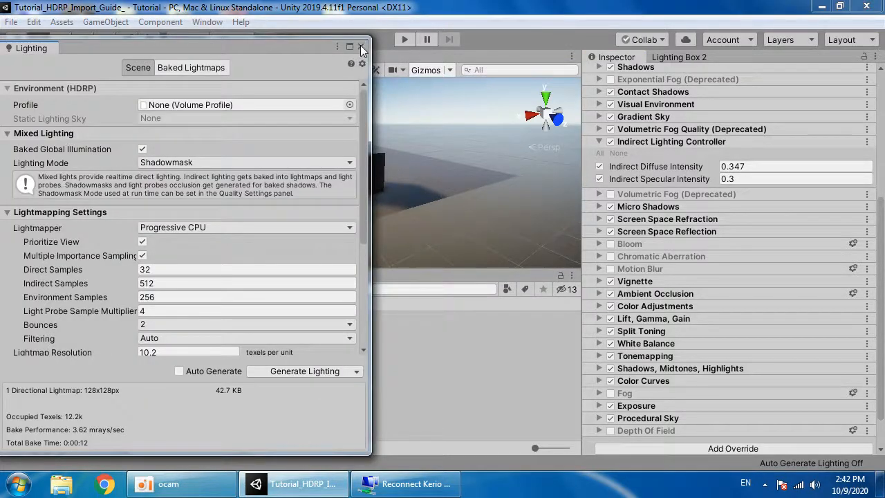
click(360, 47)
Step: In Lighting Box 2, toggle the Scene and Sun sections off and back on, and disable the Ambient section
click(679, 56)
click(694, 263)
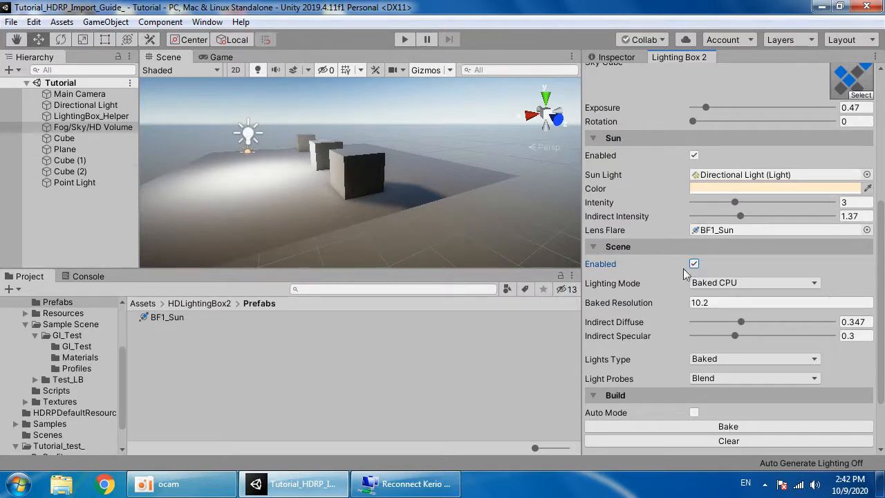
scroll(706, 293, up, 3)
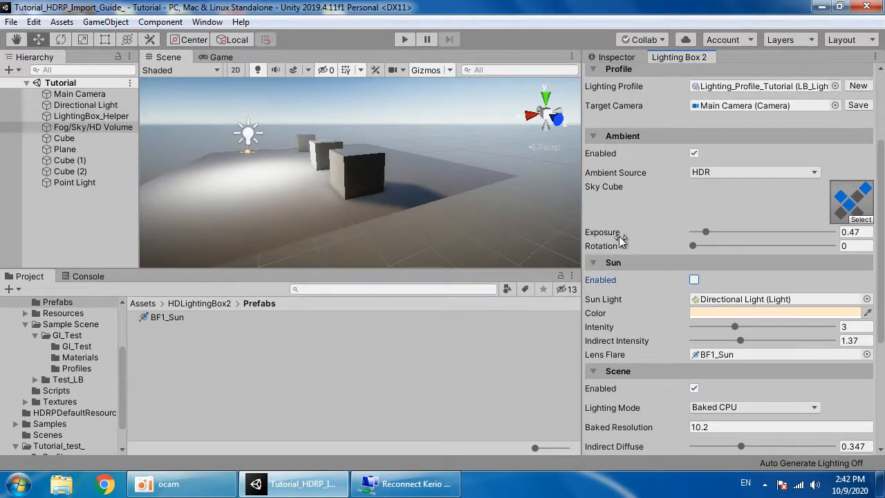
click(694, 280)
scroll(686, 267, up, 1)
click(694, 195)
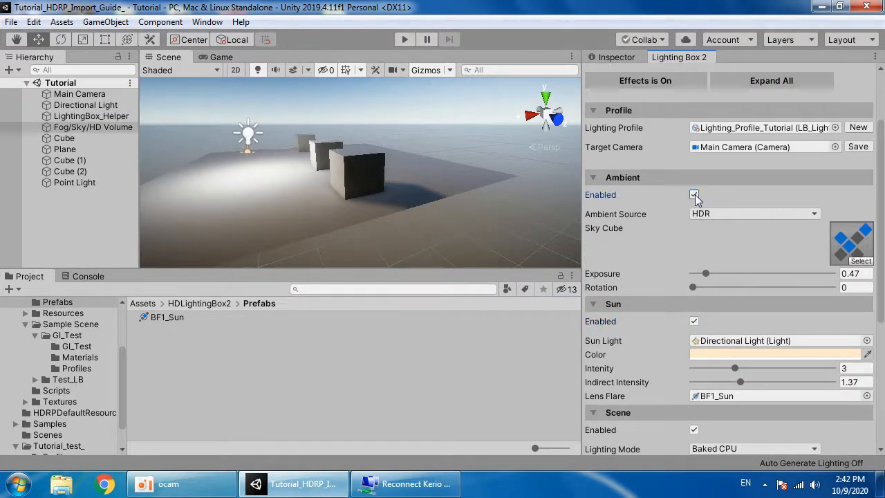
Step: Assign Volume_Profile_Tutorial from the Profiles folder as the environment profile in the Lighting Settings window
click(193, 23)
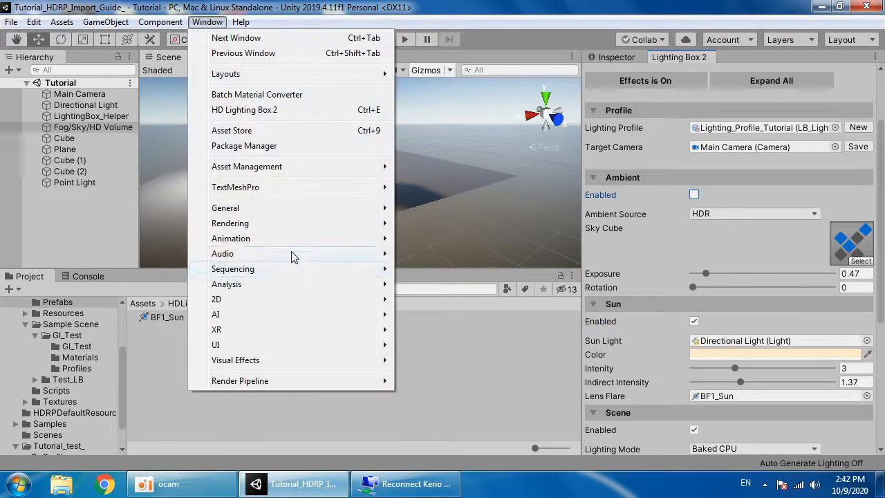
mouse_move(300, 226)
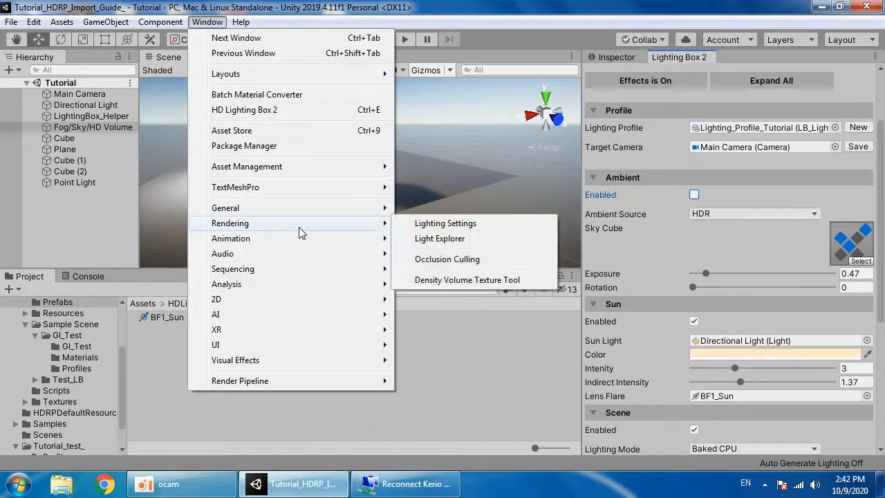
click(422, 226)
drag(267, 50, 450, 36)
click(710, 132)
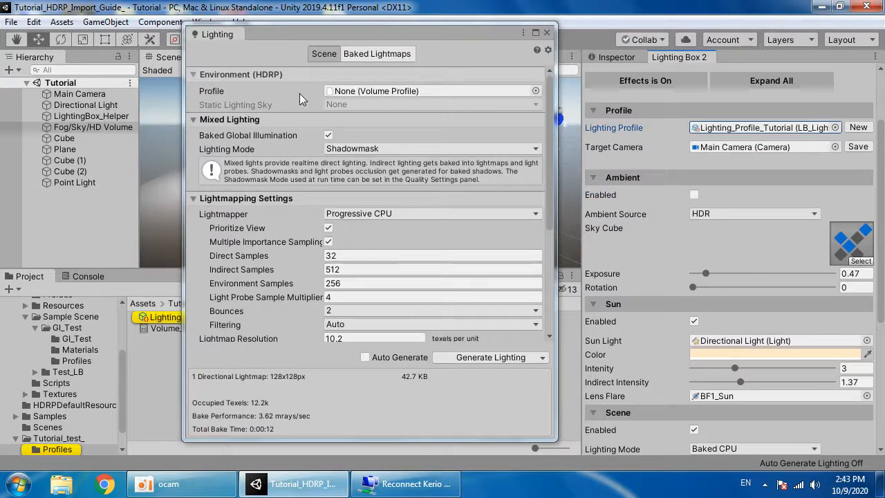
drag(338, 34, 417, 51)
click(211, 327)
drag(211, 327, 448, 113)
Step: Locate the Sky Cube asset in the project, set Static Lighting Sky to HDRISky and close the lighting settings
click(846, 249)
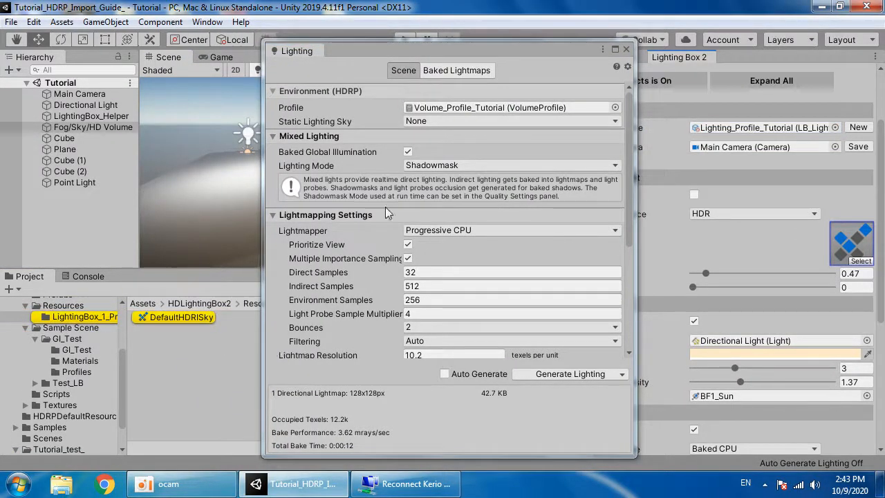
click(465, 121)
click(439, 166)
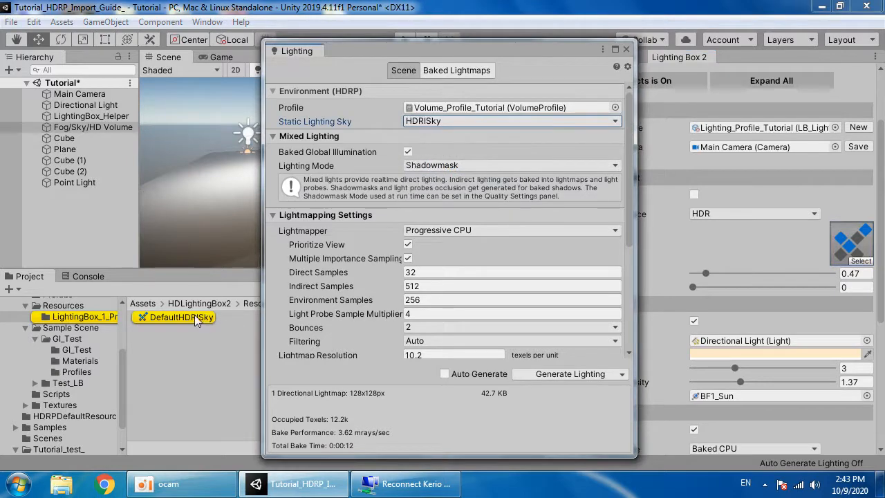
click(626, 49)
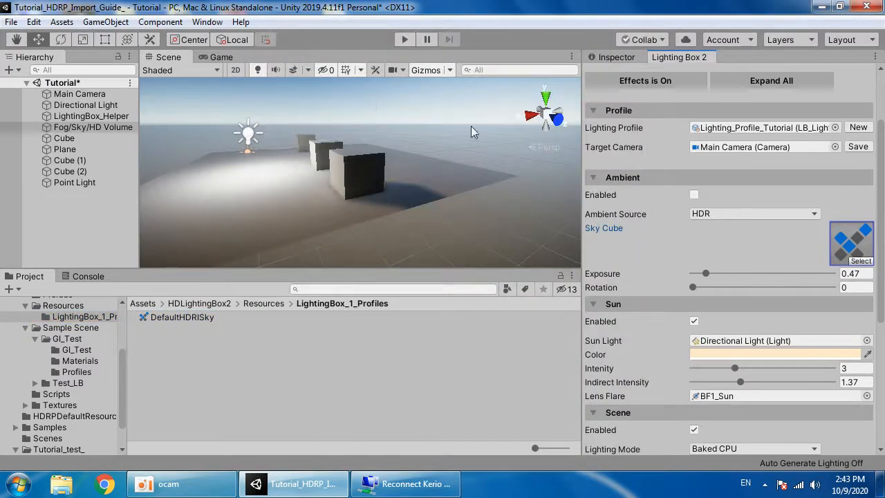
Step: Bake the lighting with the HDRI static sky and inspect the cubes in the scene view
scroll(737, 283, down, 5)
click(736, 423)
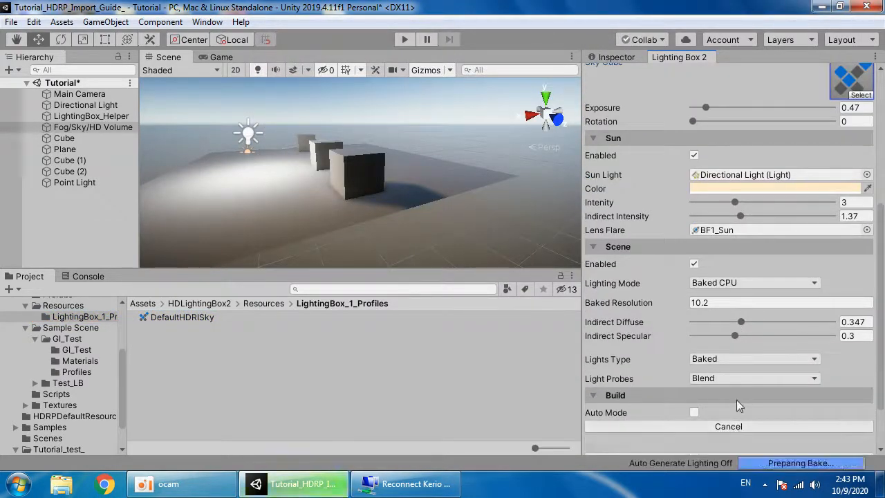
scroll(735, 373, up, 8)
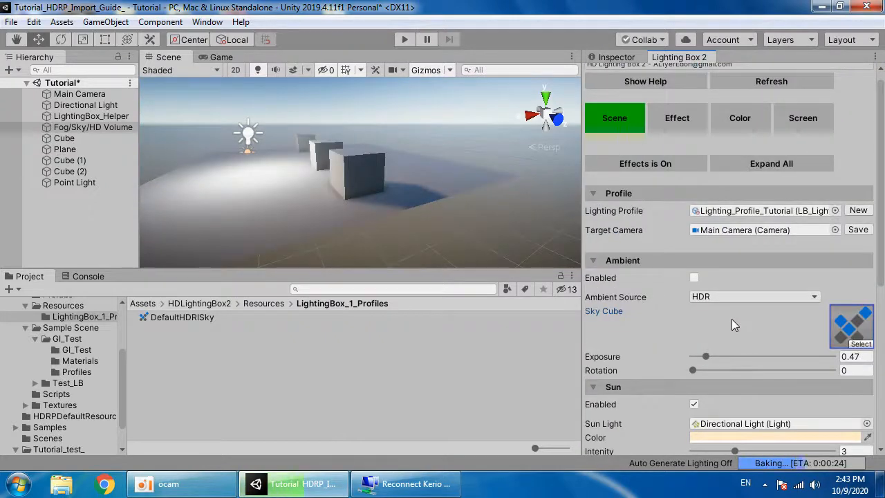
middle_drag(478, 223, 420, 214)
right_drag(375, 194, 331, 158)
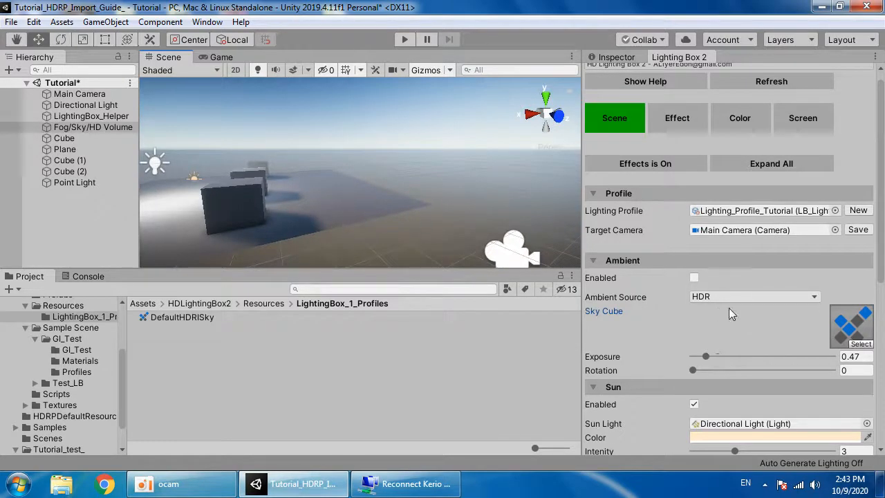
Step: Reopen the Lighting window from Lighting Box 2 to review the environment profile and static sky, and close it
scroll(717, 307, down, 10)
click(728, 431)
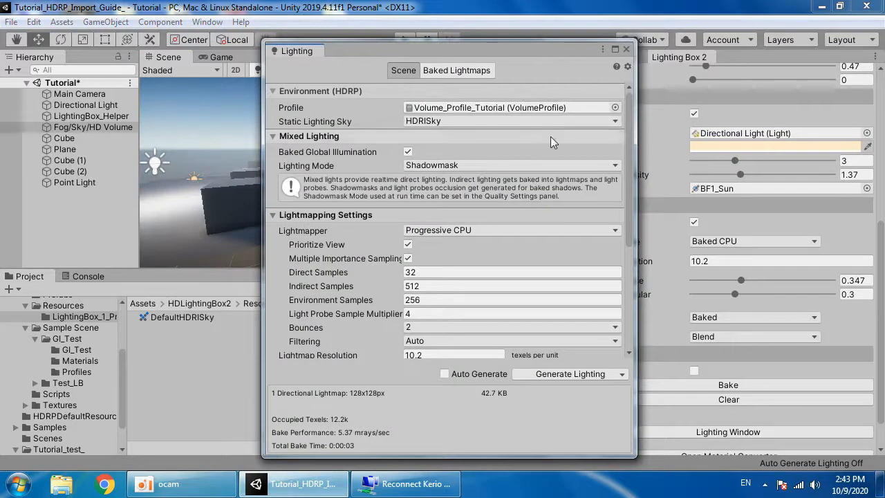
scroll(764, 223, up, 3)
scroll(740, 166, up, 2)
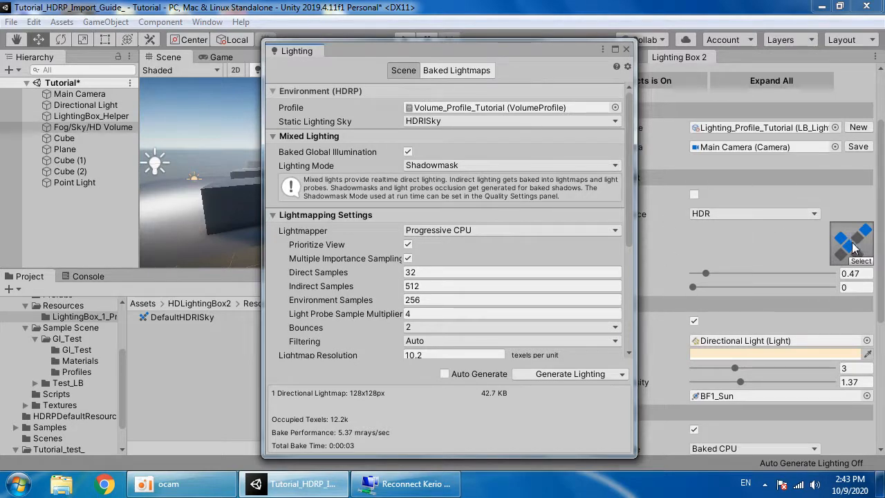
click(626, 49)
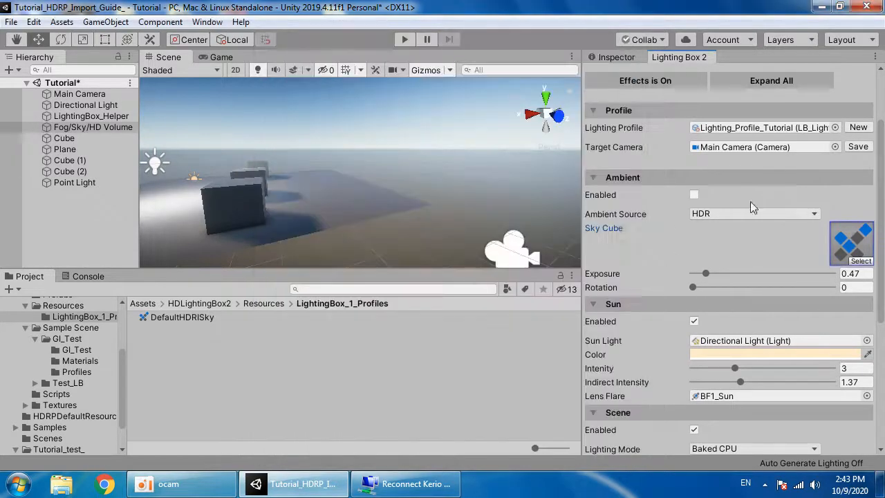
Step: Enable the Bloom effect in Lighting Box 2 and set its intensity to 1.14
scroll(740, 180, up, 3)
click(682, 124)
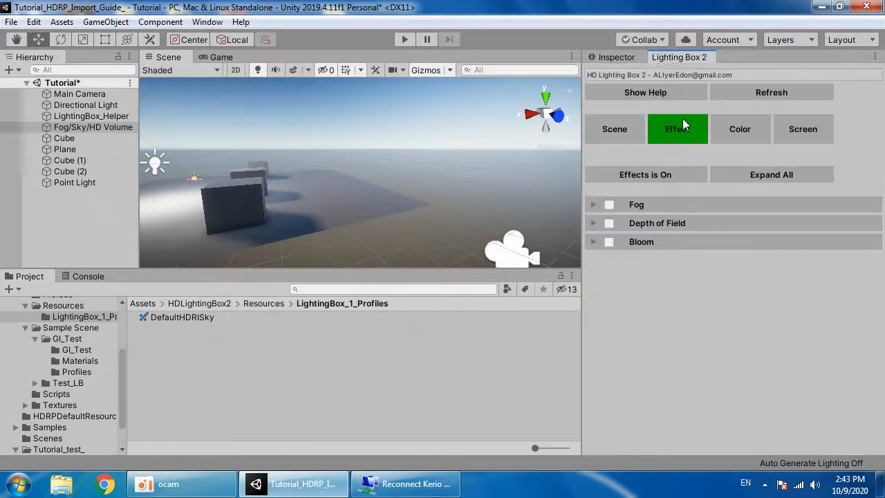
click(609, 242)
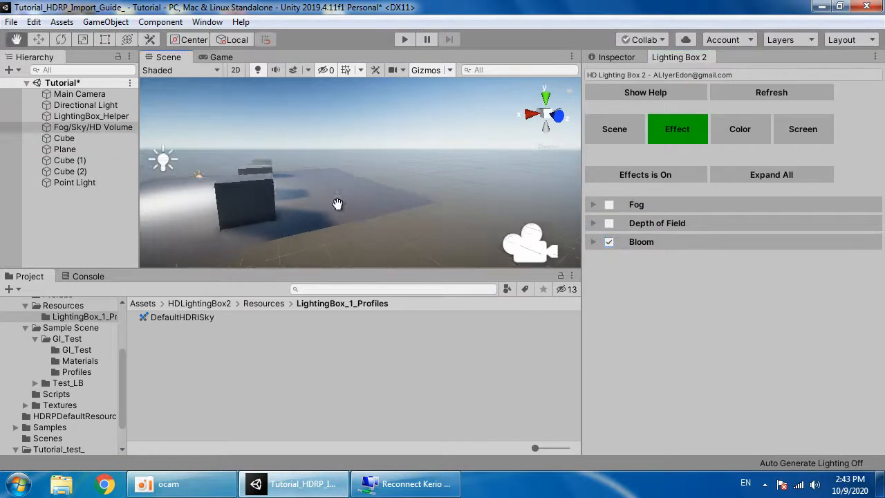
click(638, 242)
drag(810, 261, 732, 261)
Step: Duplicate the nearest cube and move the copy away from the row toward the viewer
middle_drag(290, 177, 368, 196)
scroll(364, 192, up, 6)
scroll(367, 199, down, 5)
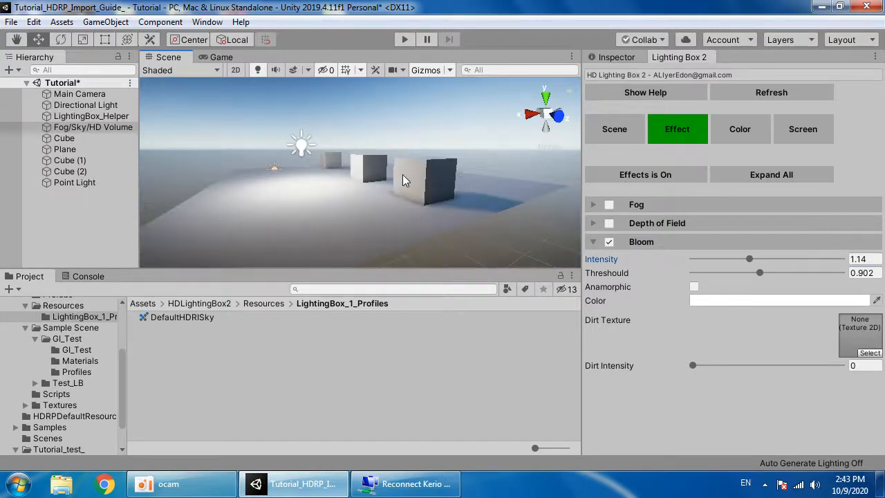
click(426, 185)
middle_drag(427, 185, 443, 162)
key(ctrl+d)
drag(378, 158, 292, 206)
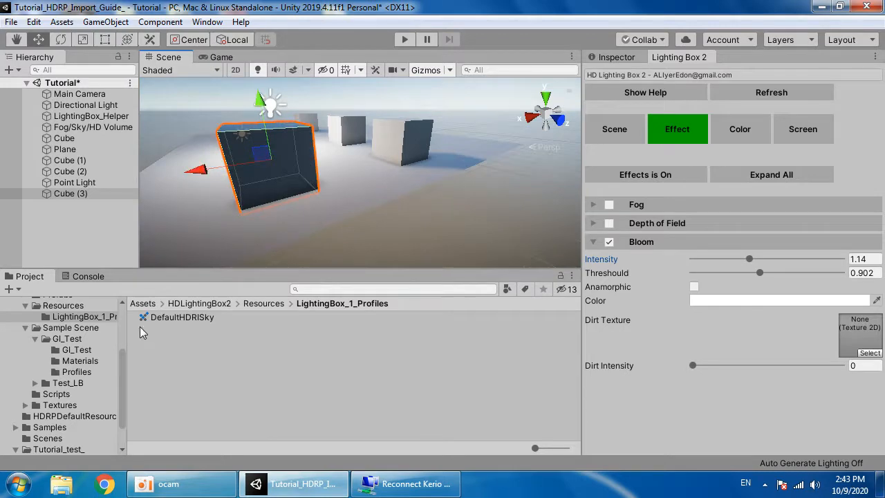
Step: Create a material in the Tutorial_test_ folder, keeping the default name New Material
right_click(183, 358)
click(78, 416)
click(63, 428)
click(59, 449)
right_click(180, 394)
mouse_move(277, 44)
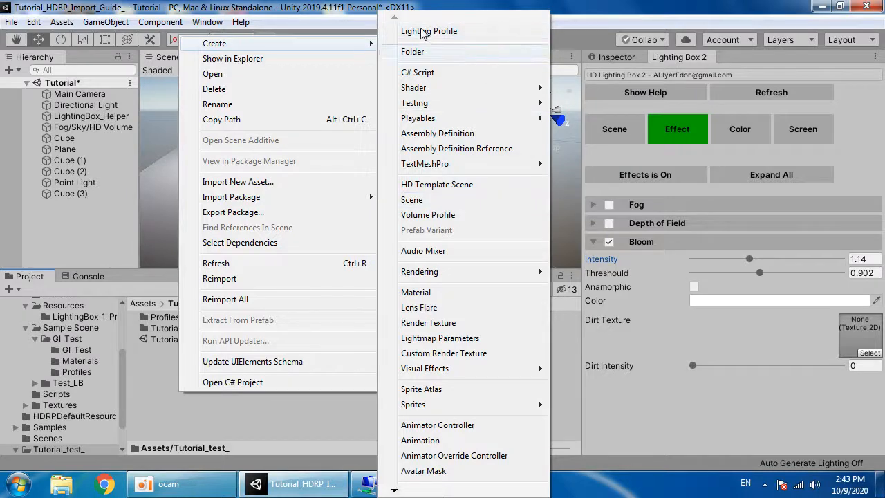
click(418, 292)
key(Return)
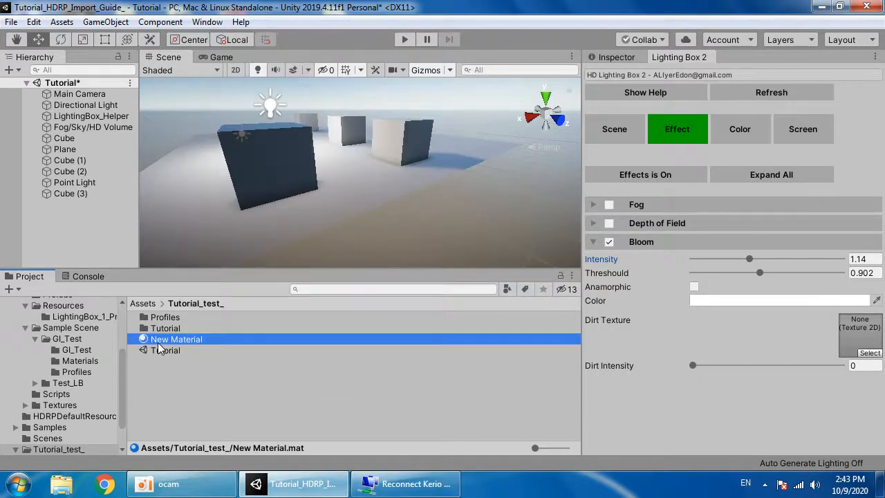
Step: Apply New Material to the duplicated cube and enable Use Emission Intensity in the material's emission inputs
drag(158, 342, 257, 164)
click(269, 149)
click(607, 58)
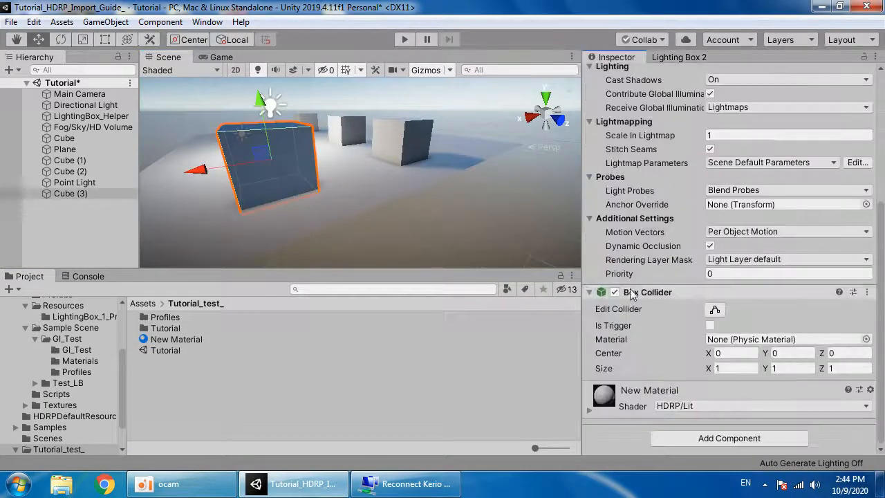
click(643, 392)
scroll(638, 368, down, 5)
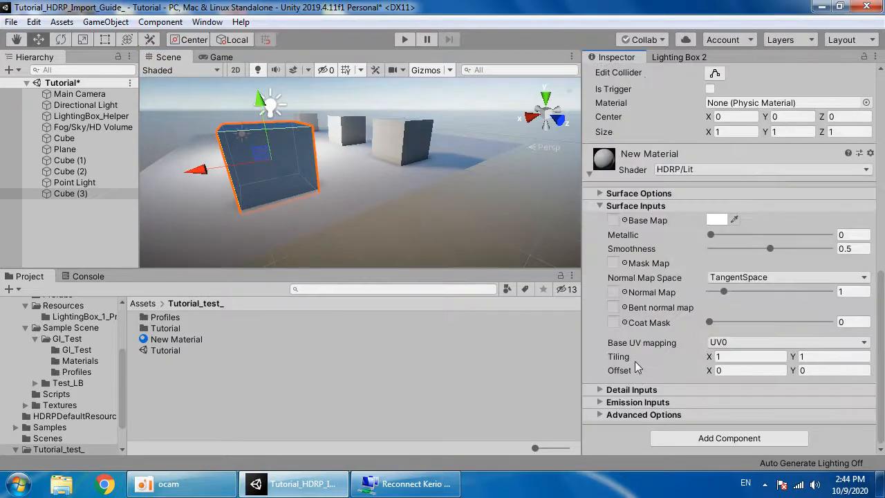
click(632, 401)
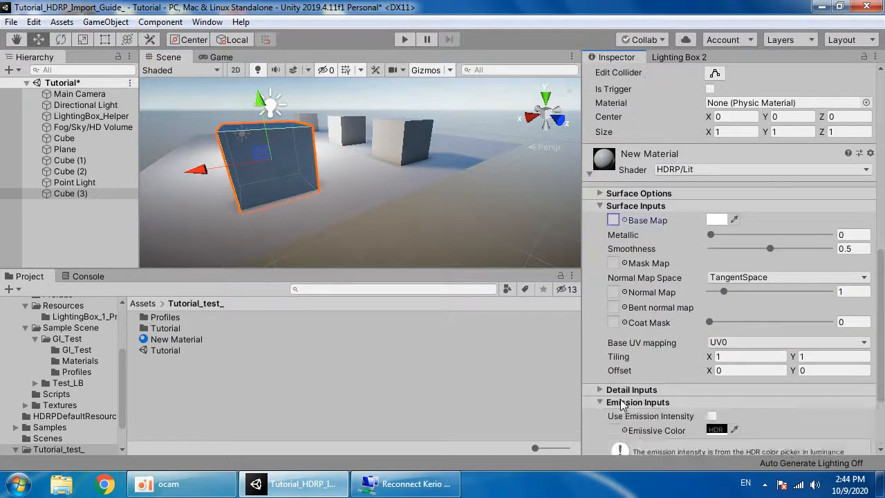
scroll(630, 395, down, 3)
click(712, 311)
Step: Set the material's emissive color to bright red, hexadecimal F11500
click(716, 340)
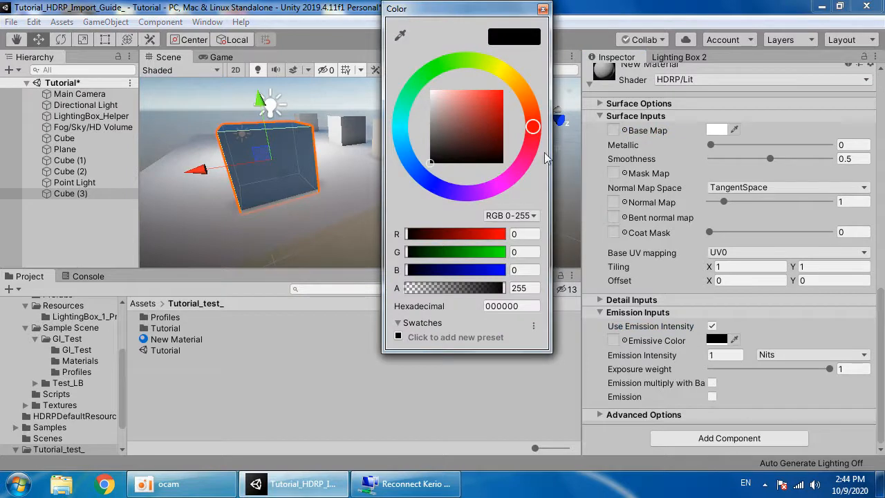
drag(491, 128, 391, 67)
click(528, 121)
drag(498, 114, 512, 94)
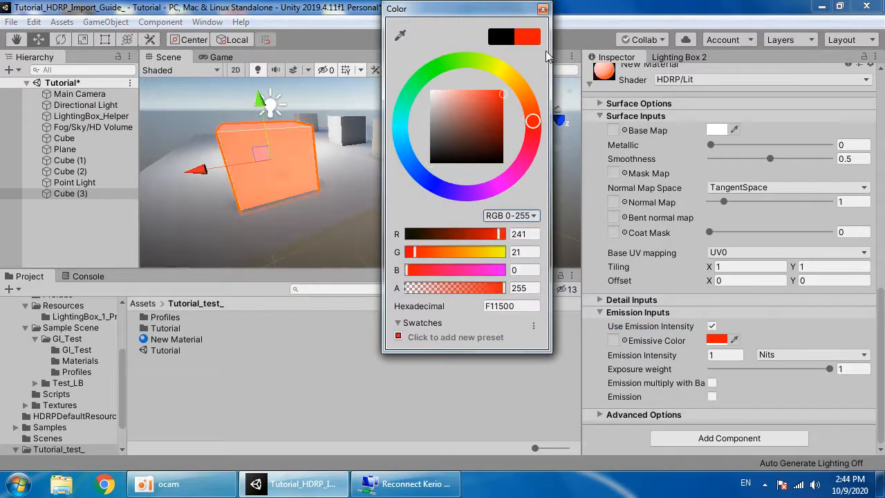
click(542, 9)
Step: Raise the material's emission intensity to 13.2 nits
middle_drag(288, 182, 300, 205)
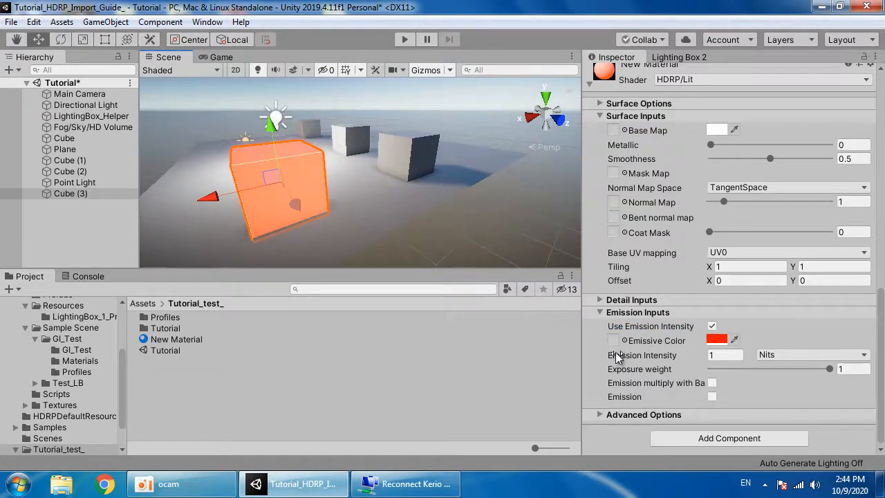
drag(682, 355, 754, 354)
scroll(375, 188, down, 5)
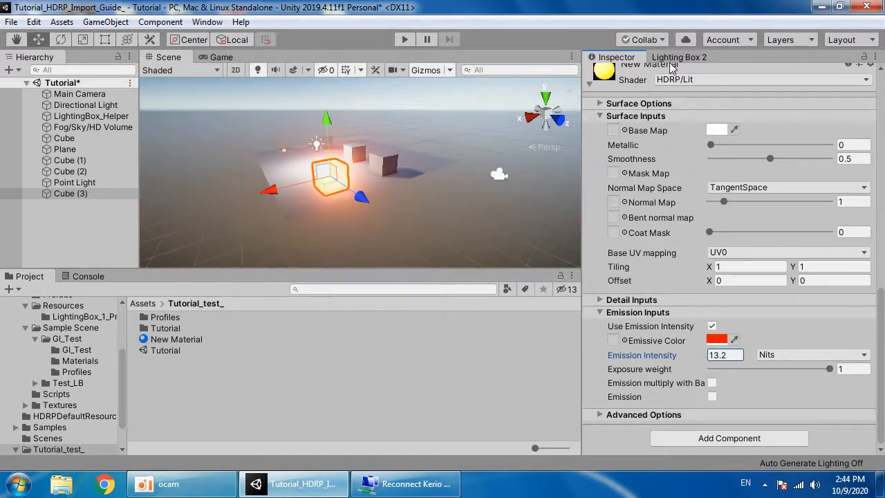
Step: Toggle Bloom off and on in Lighting Box 2 to compare the glow around the emissive cube
click(676, 58)
click(608, 243)
click(608, 242)
click(608, 243)
click(608, 243)
click(355, 217)
scroll(347, 214, up, 2)
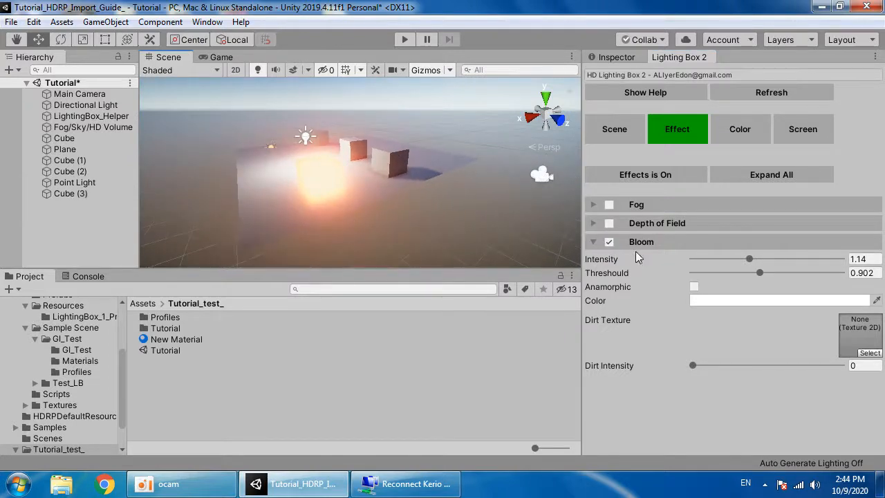
Step: Compare the glow with Bloom off and on, then set its threshold to 1.014 and intensity to 0.47
click(608, 242)
click(608, 242)
click(608, 242)
click(608, 243)
drag(759, 273, 783, 273)
click(750, 259)
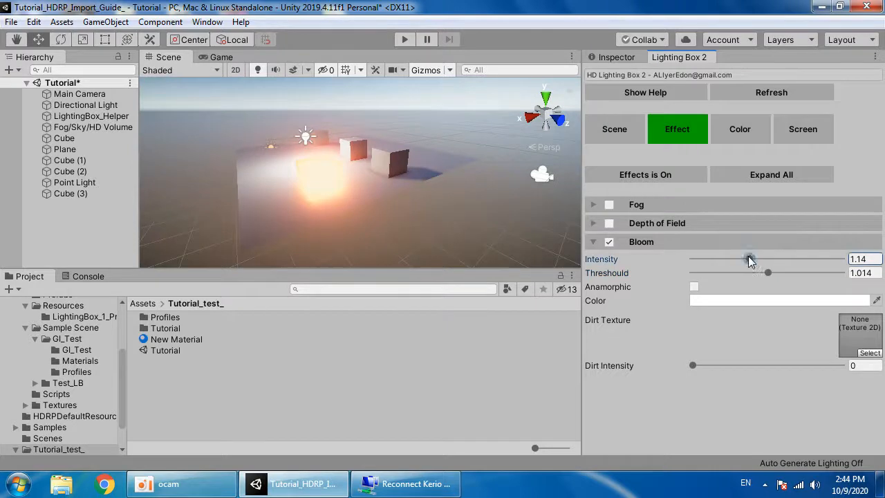
mouse_move(734, 259)
mouse_down()
mouse_move(760, 259)
mouse_move(690, 258)
mouse_move(724, 262)
mouse_up()
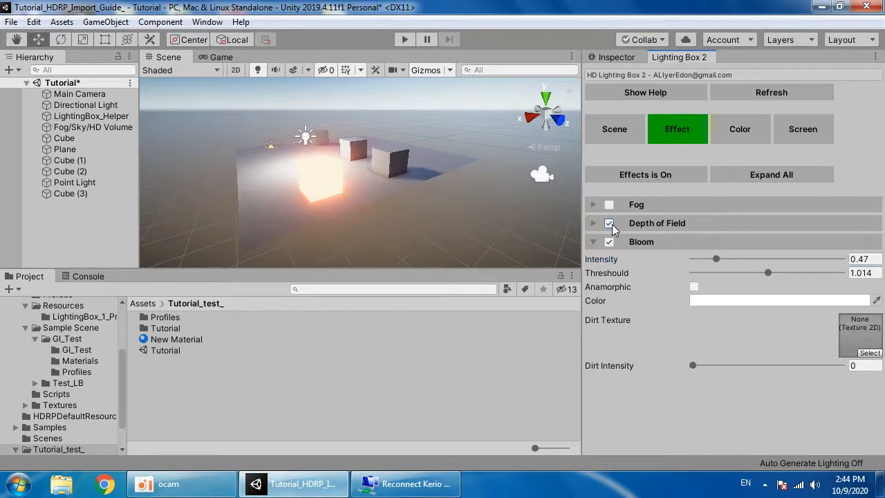
Step: Enable Depth of Field and inspect its blur on the cubes at close range in the Scene view
scroll(406, 168, up, 10)
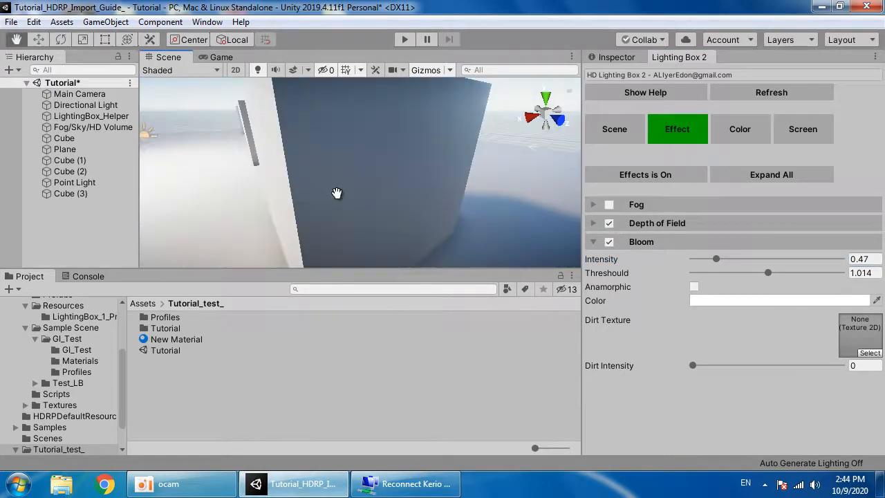
alt+drag(330, 210, 321, 200)
alt+drag(466, 214, 379, 197)
Step: Add the camera move script from the Scene settings of Lighting Box 2, leaving the help texts hidden
click(622, 92)
click(613, 131)
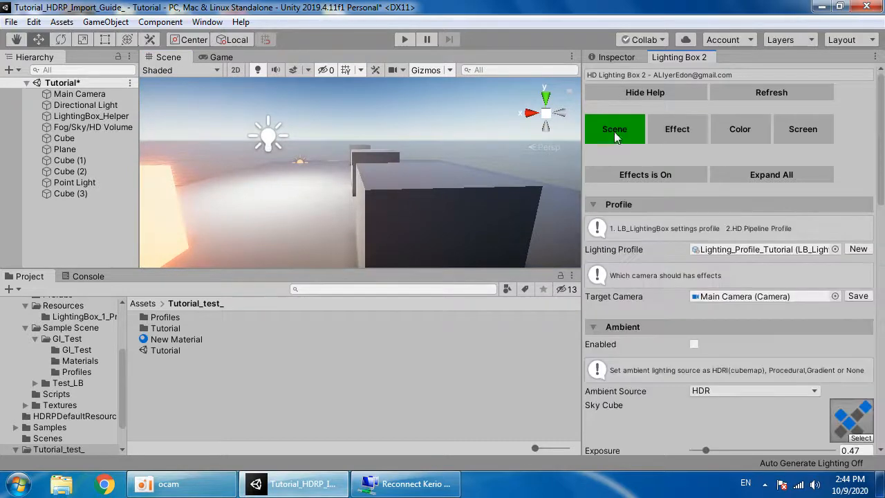
click(632, 96)
scroll(658, 327, down, 10)
scroll(663, 339, down, 2)
click(706, 439)
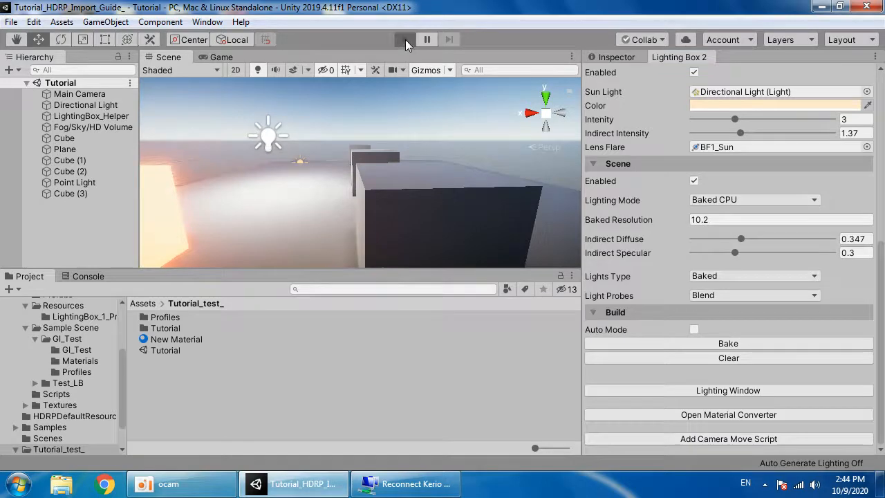
Step: Run the scene in play mode and fly the camera forward and back around the cubes
click(405, 39)
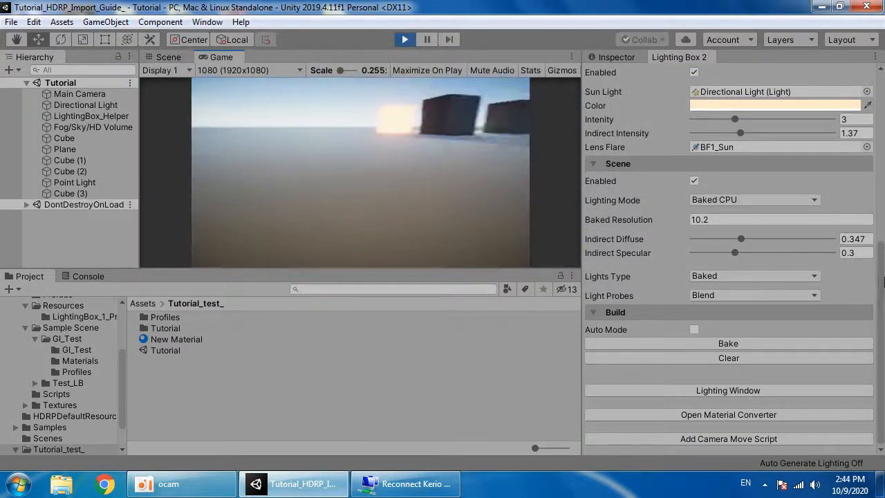
key(s)
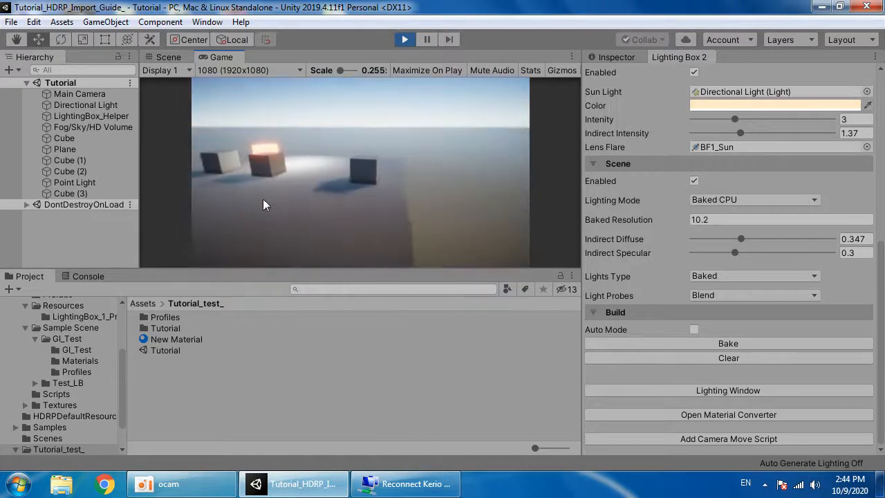
key(w)
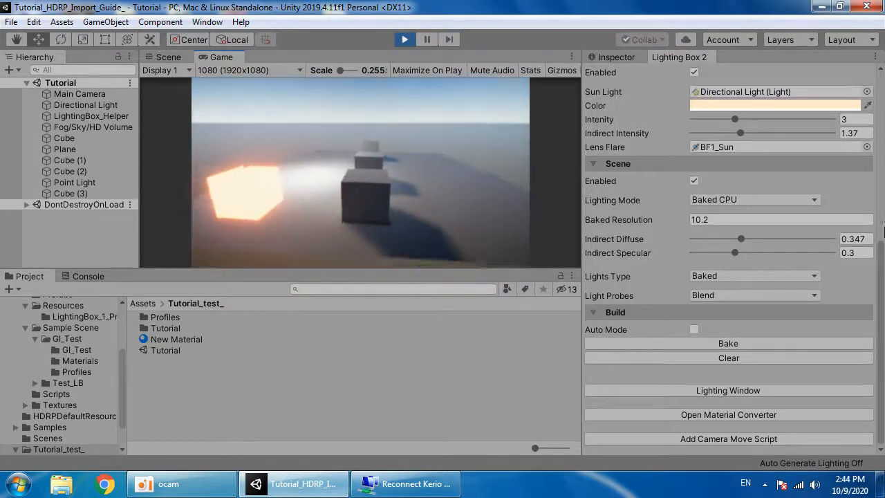
key(w)
key(s)
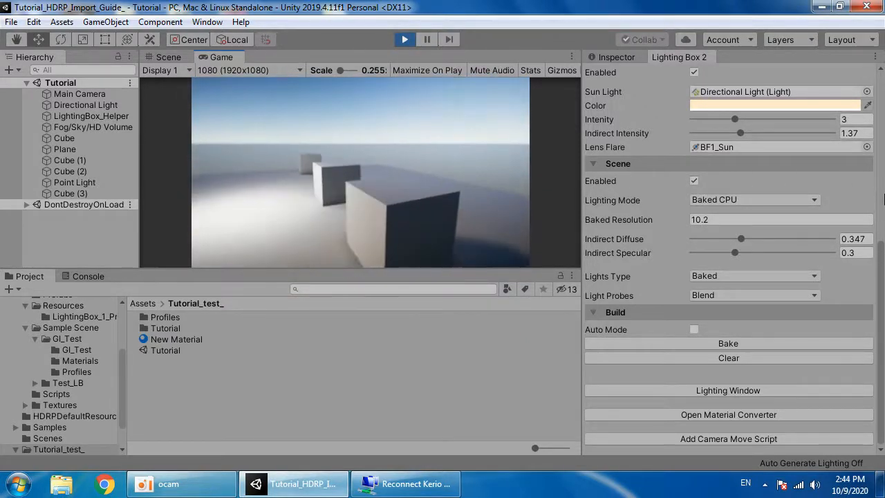
Step: Reduce the Depth of Field focus distance in the Effect settings and set its quality to Medium
scroll(680, 182, up, 8)
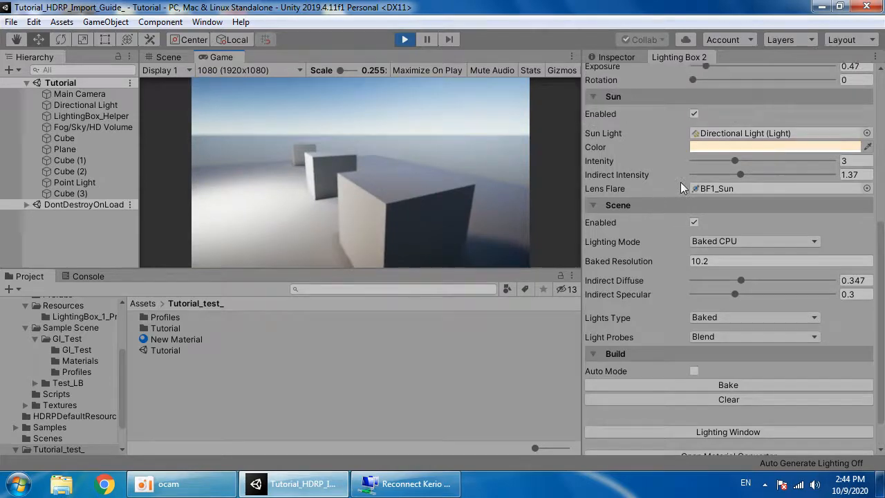
click(698, 128)
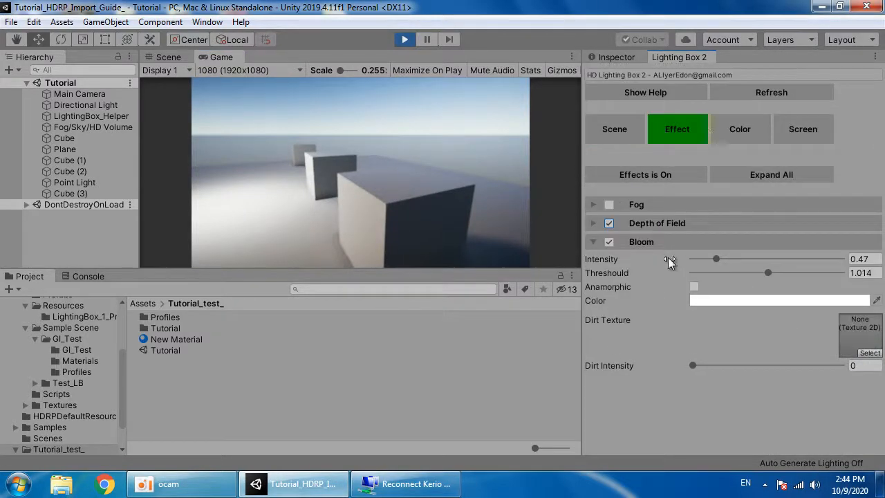
click(636, 224)
drag(721, 254, 669, 251)
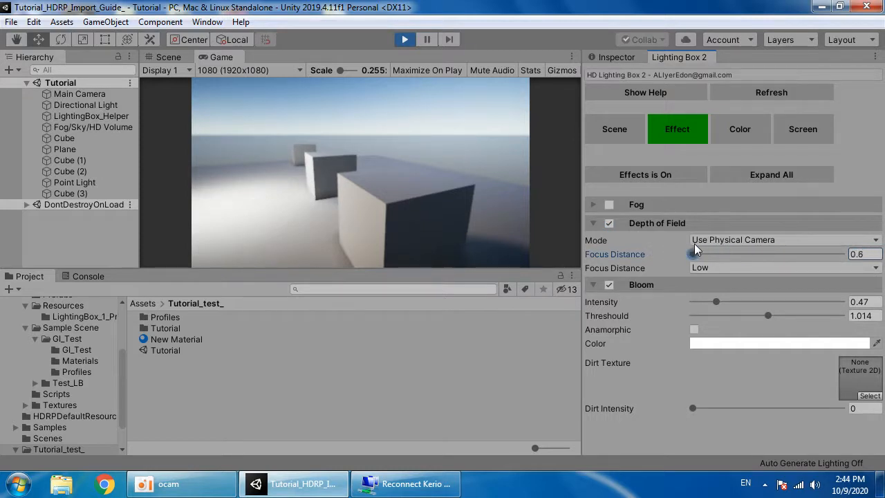
click(720, 268)
click(717, 310)
click(714, 269)
click(721, 297)
Step: Try different Depth of Field focus distances with the camera pulled back, and leave the effect disabled at 0.5
drag(713, 254, 755, 254)
key(s)
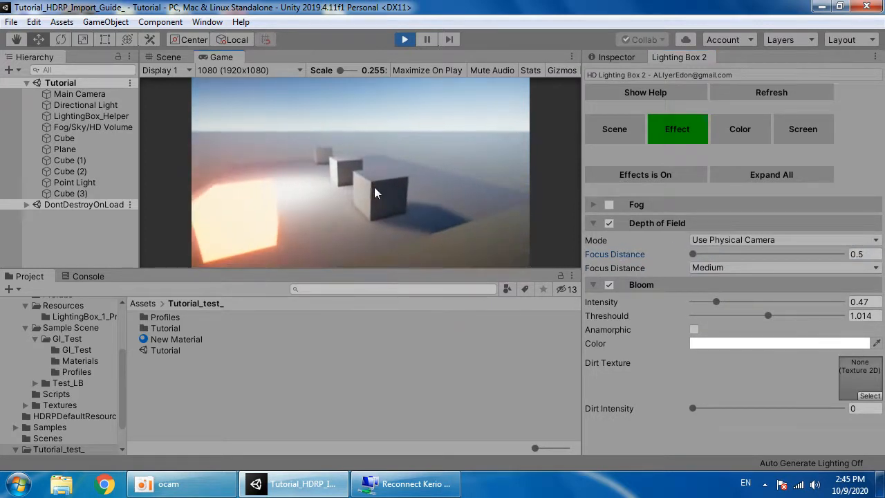
drag(694, 257, 728, 258)
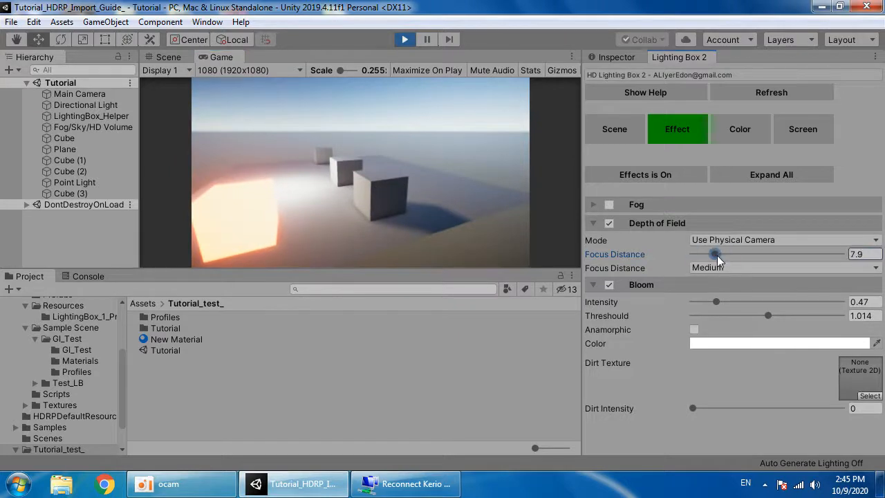
Step: Enable Fog, switch its color mode to Constant Color and set the fog color to white, RGB 255, 255, 255
click(608, 205)
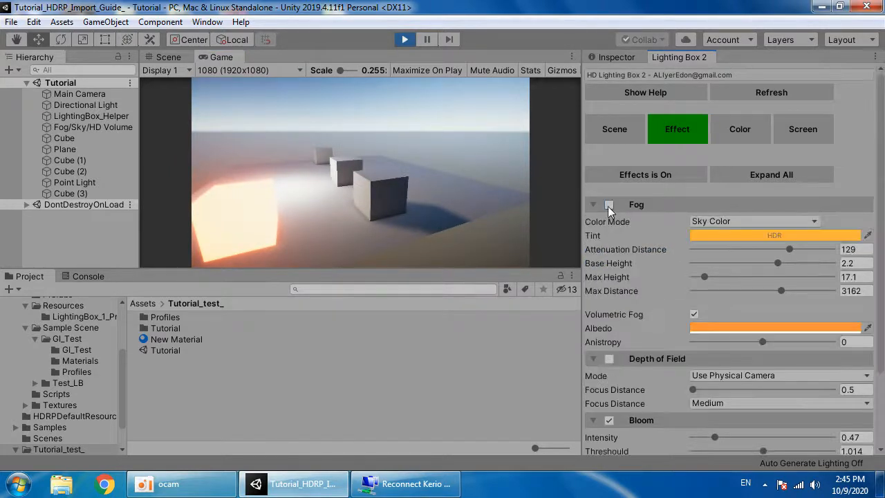
click(726, 221)
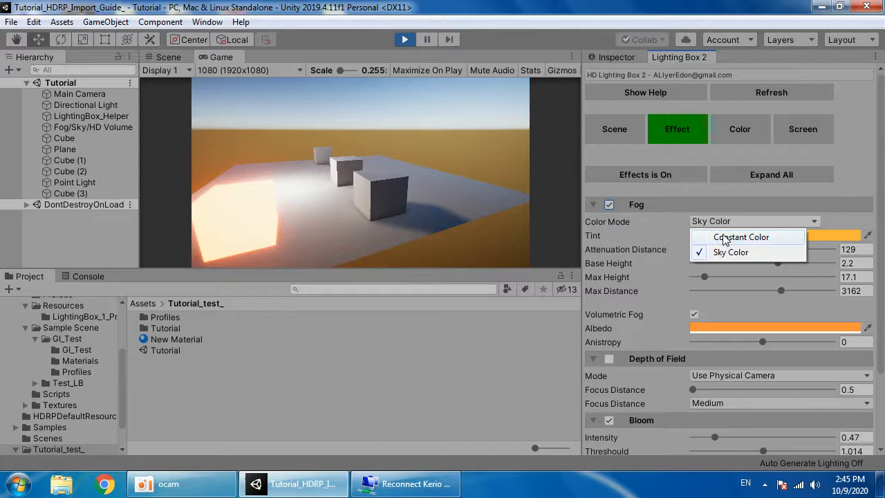
click(723, 237)
click(726, 235)
drag(456, 116, 414, 80)
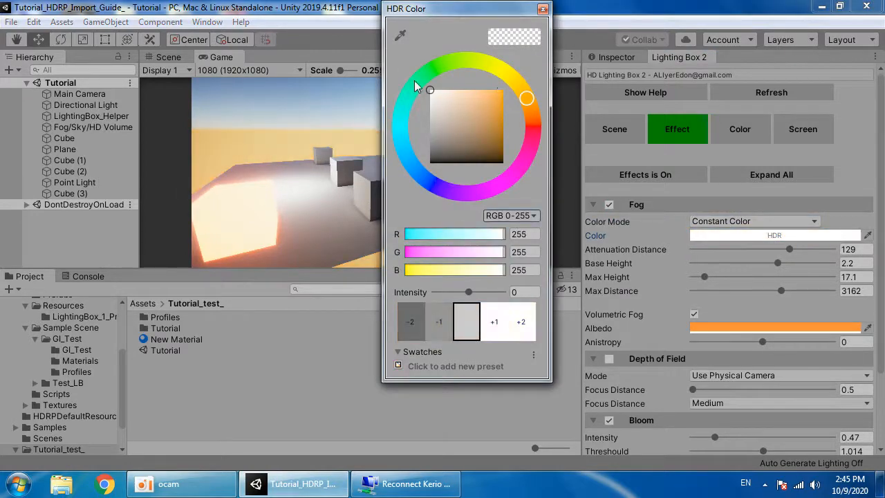
click(558, 195)
Step: Return the fog to Sky Color and set attenuation distance 186, base height -1.36, max height 104.2 and max distance 1739
click(732, 221)
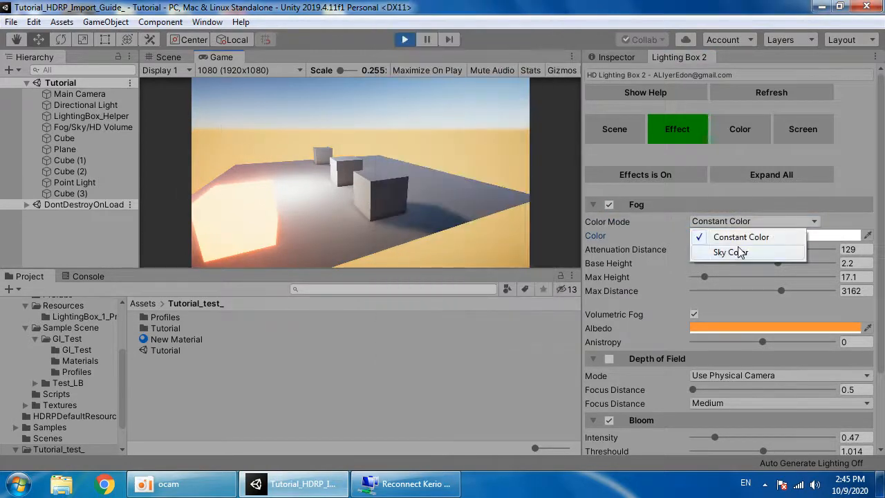
click(731, 251)
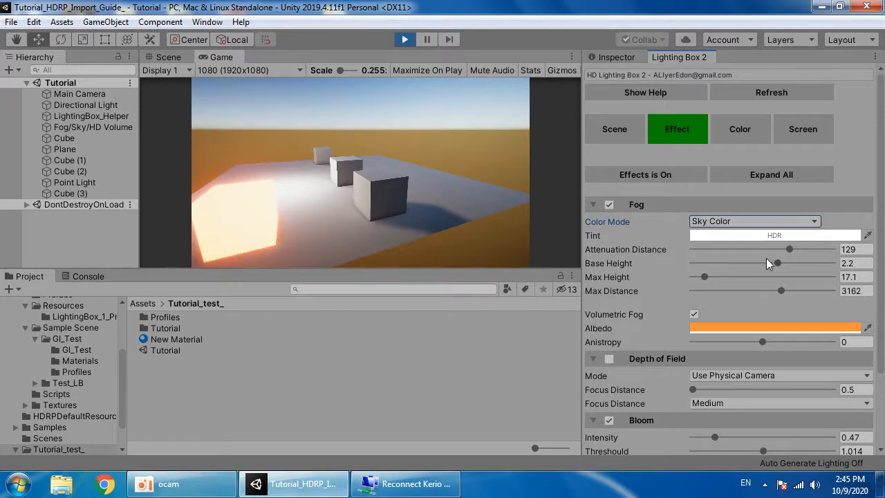
drag(783, 250, 465, 170)
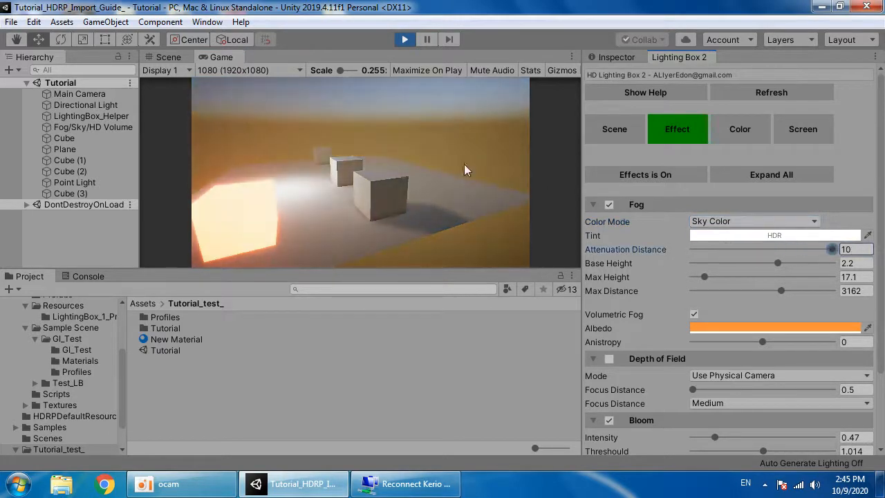
drag(794, 250, 740, 290)
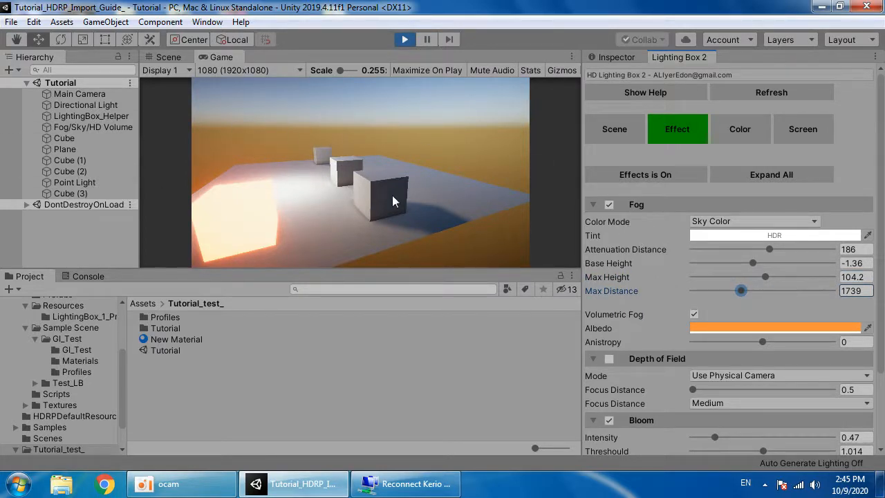
Step: Disable Volumetric Fog and set attenuation distance 259, base height -3.66, max height 61.4 and max distance 1591
click(694, 313)
drag(731, 263, 831, 249)
click(737, 250)
mouse_move(741, 290)
mouse_down()
mouse_move(697, 279)
mouse_move(737, 287)
mouse_up()
drag(761, 249, 741, 247)
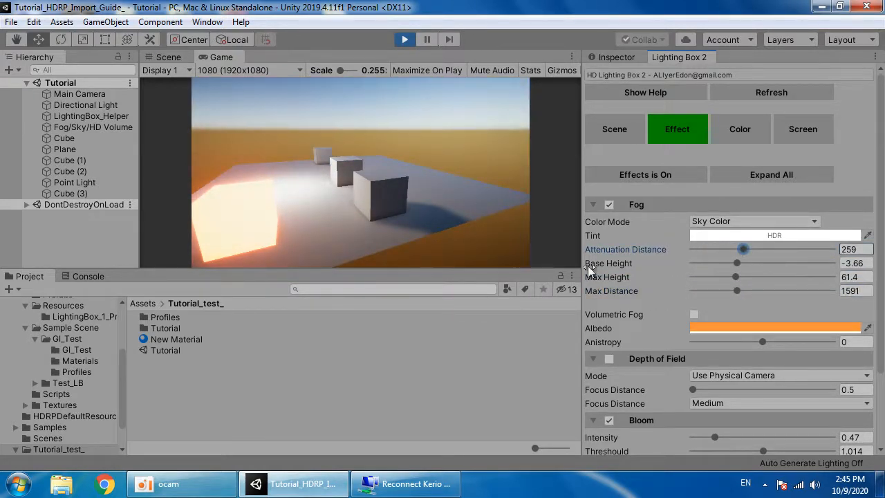
Step: Re-enable Volumetric Fog and select the Point Light among the cubes in the Scene view
click(694, 315)
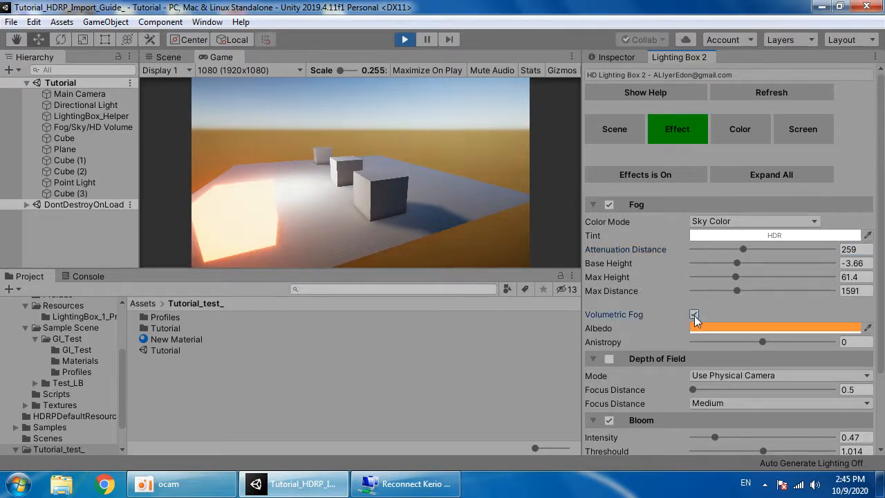
click(170, 58)
click(386, 202)
key(f)
alt+drag(322, 188, 366, 185)
middle_drag(367, 185, 487, 224)
click(240, 147)
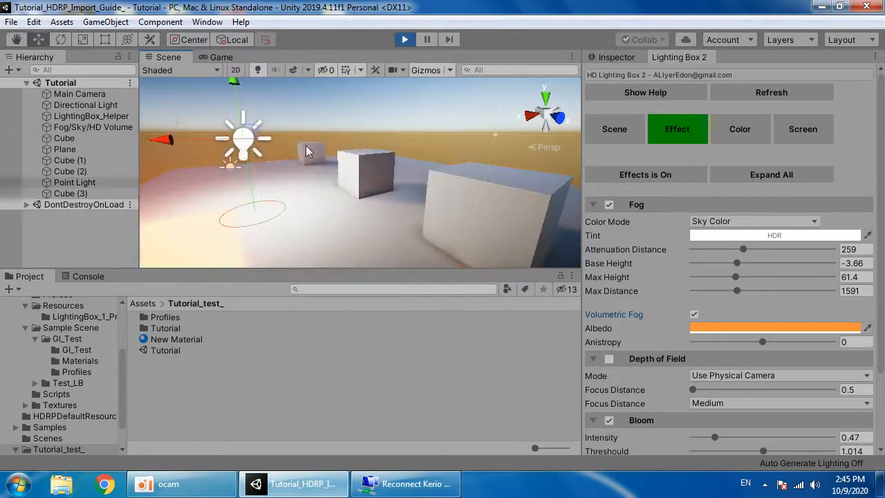
Step: Set the Point Light's mode to Realtime and its volumetric multiplier to 8.71
click(621, 58)
scroll(654, 296, down, 2)
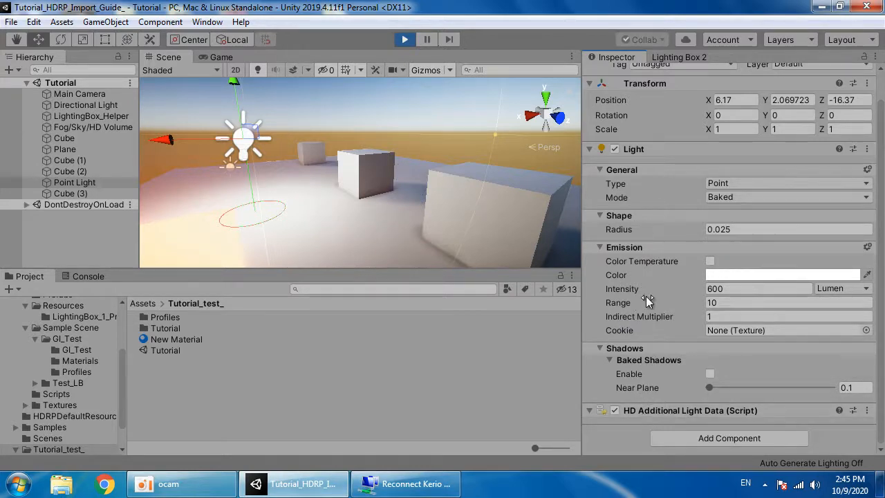
click(745, 198)
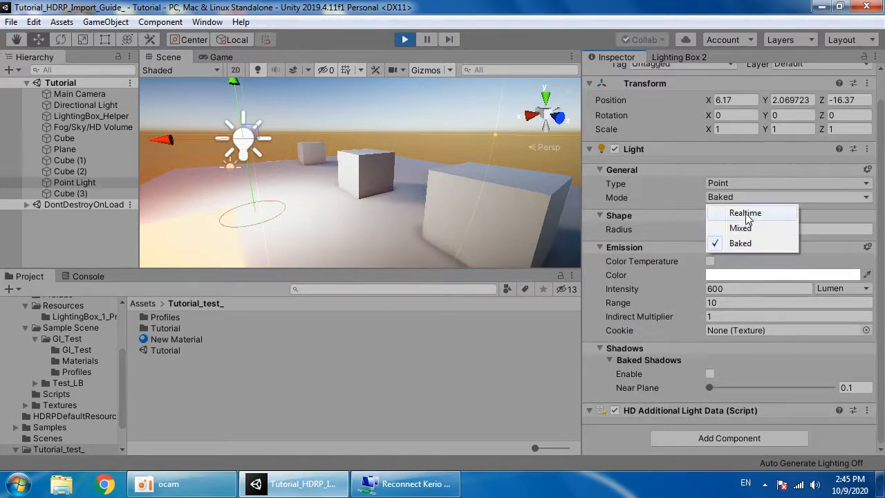
click(734, 209)
scroll(684, 262, down, 5)
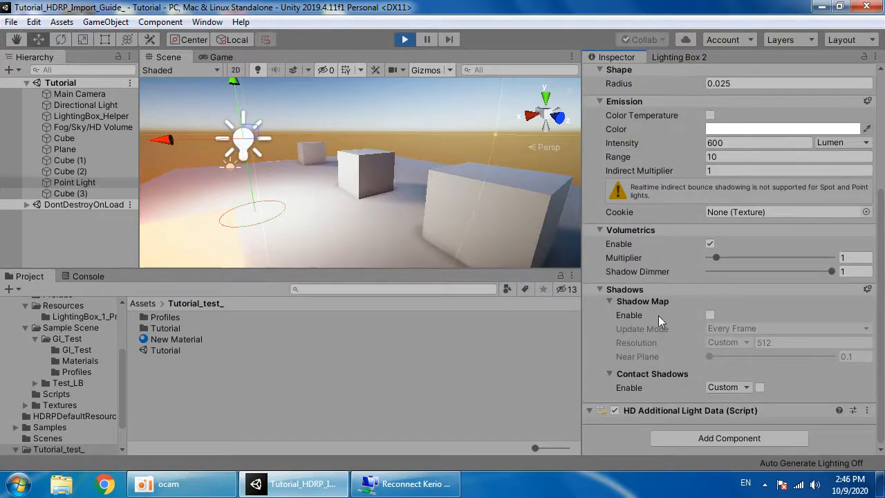
drag(720, 257, 775, 257)
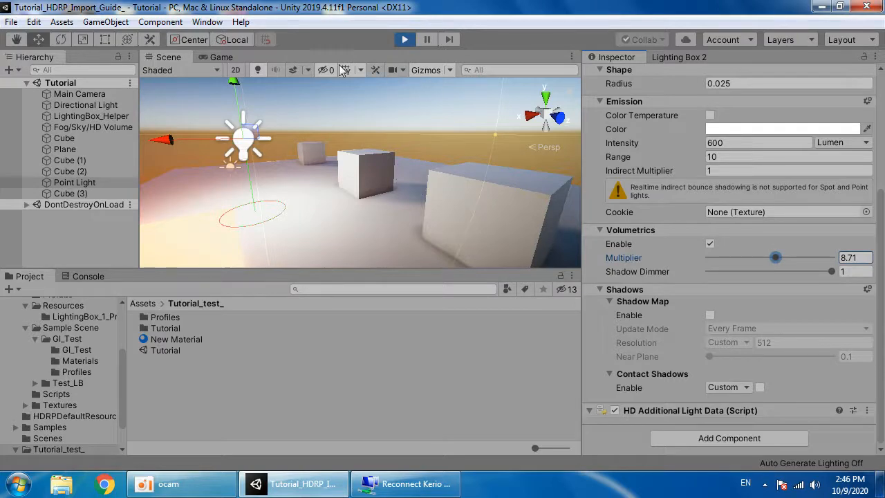
Step: With the Game view shown, set fog attenuation distance 10, base height -4.16, max height 50.5 and max distance 2777
click(223, 57)
scroll(630, 168, up, 5)
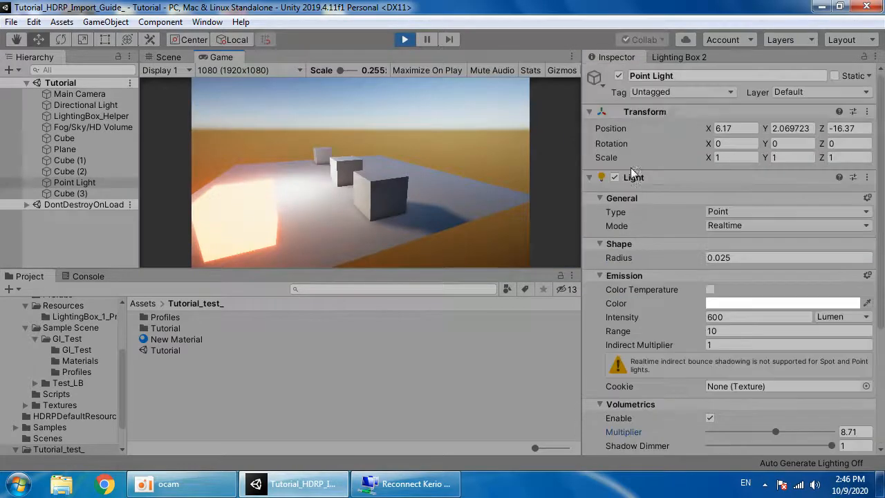
click(679, 58)
drag(747, 250, 831, 247)
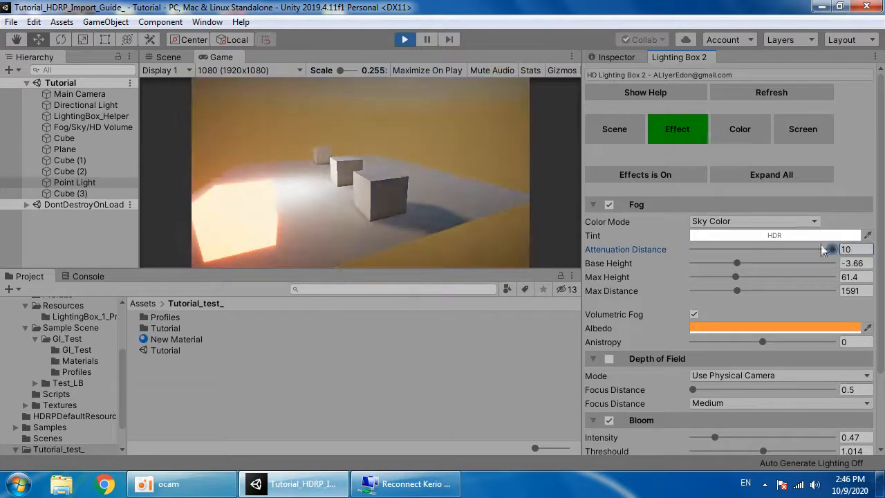
mouse_move(737, 261)
mouse_down()
mouse_move(804, 258)
mouse_move(734, 263)
mouse_up()
drag(736, 276, 770, 291)
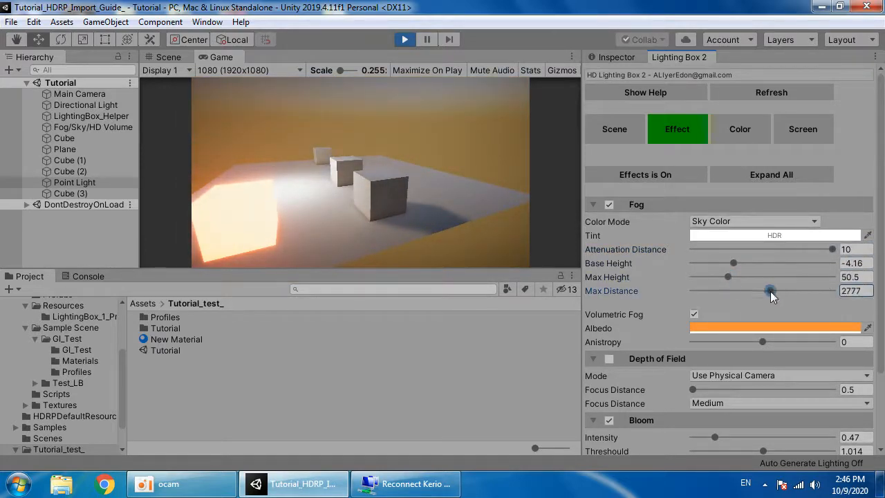
Step: Disable Fog and collapse the Fog and Depth of Field settings
click(607, 205)
click(593, 205)
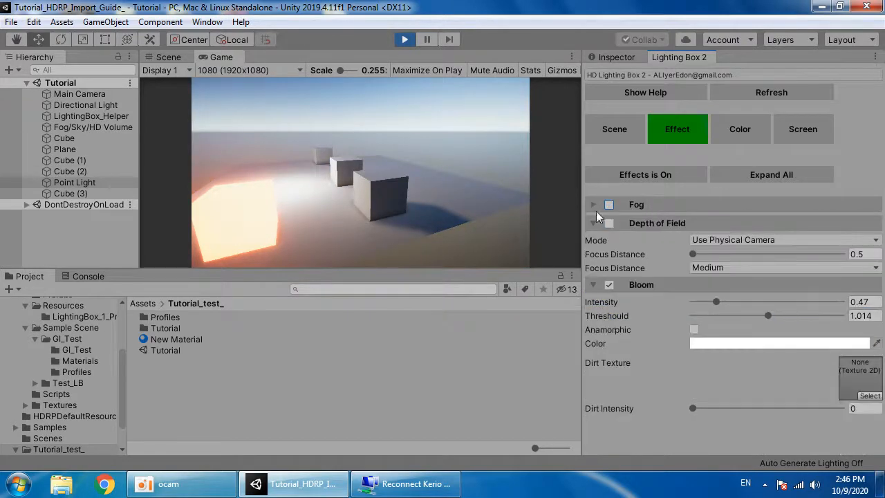
click(662, 227)
Step: Adjust Color Grading to exposure 0.78, contrast 0.614, saturation -0.067 and gamma 0.356
click(758, 127)
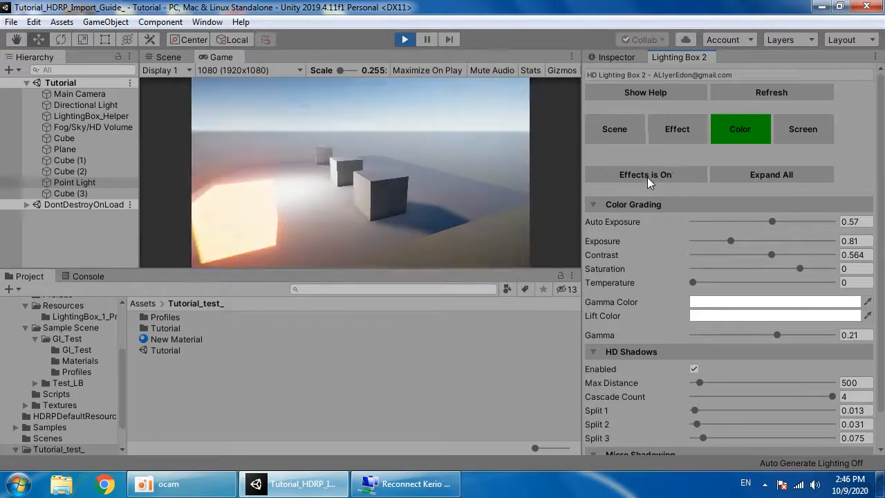
drag(729, 241, 793, 266)
scroll(793, 268, down, 2)
mouse_move(781, 296)
mouse_down()
mouse_move(794, 296)
mouse_move(780, 300)
mouse_up()
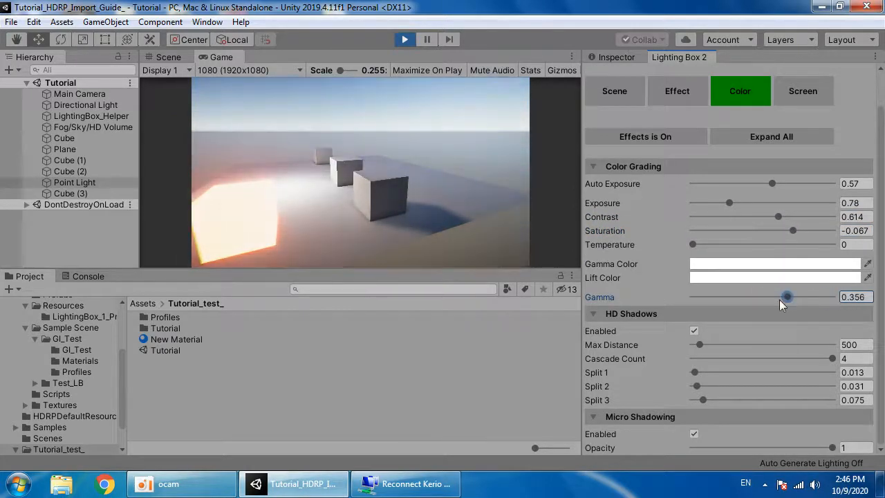
Step: In the Lighting Box scene settings, set Lights Type to Realtime
click(693, 331)
scroll(646, 194, up, 2)
click(615, 131)
scroll(753, 206, down, 10)
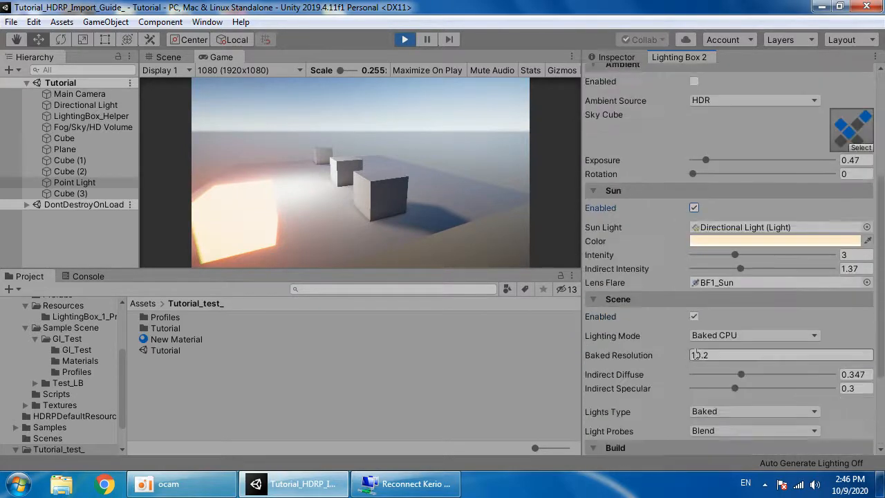
click(753, 210)
click(754, 212)
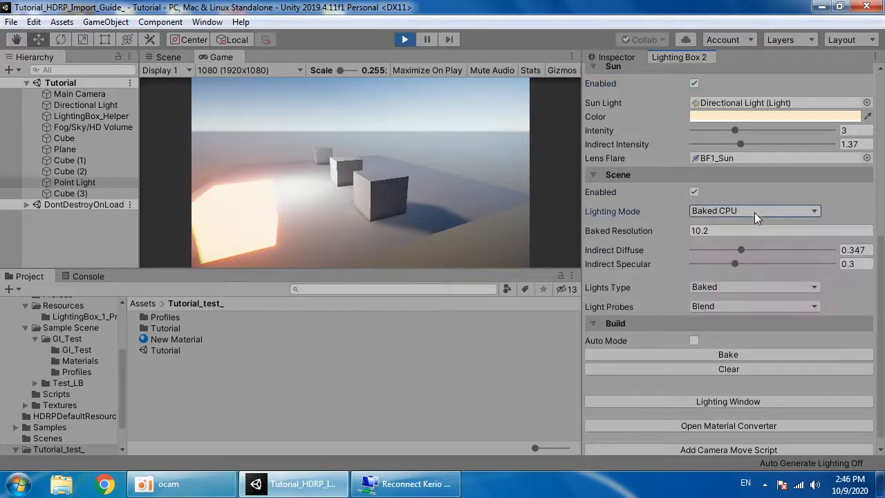
click(727, 285)
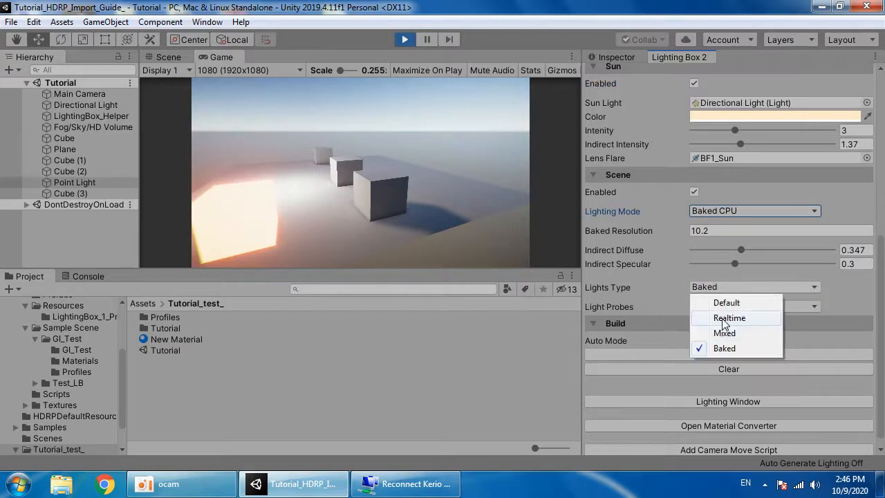
click(723, 316)
Step: Set the scene's Lighting Mode to Fully Realtime and clear the baked lighting
click(731, 213)
click(738, 227)
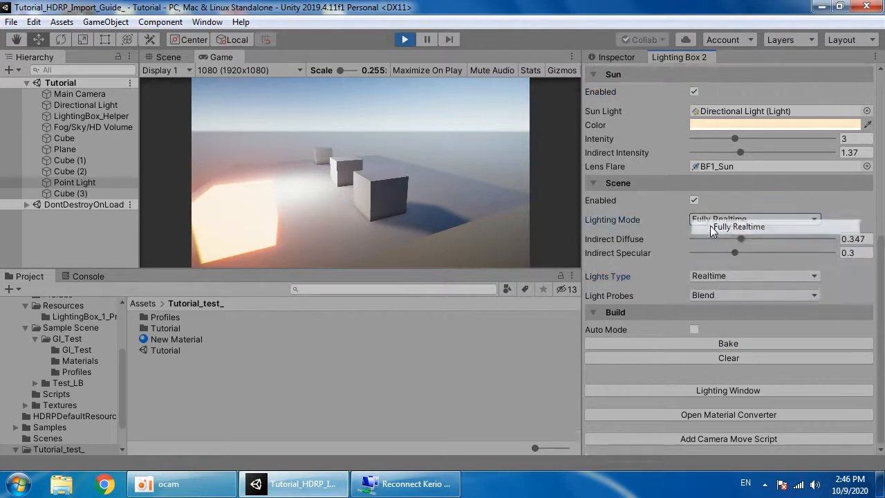
click(721, 360)
scroll(663, 199, up, 10)
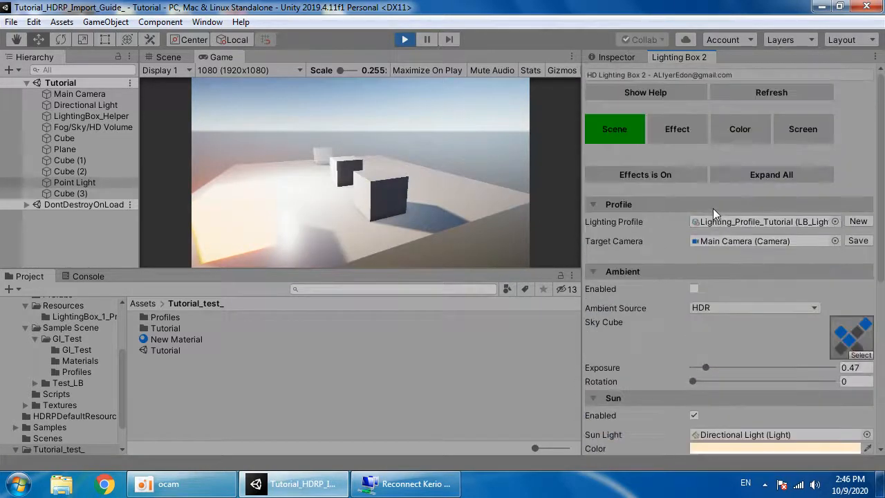
Step: Enable Fog in the effect settings and set its attenuation distance to 294
click(679, 131)
click(609, 204)
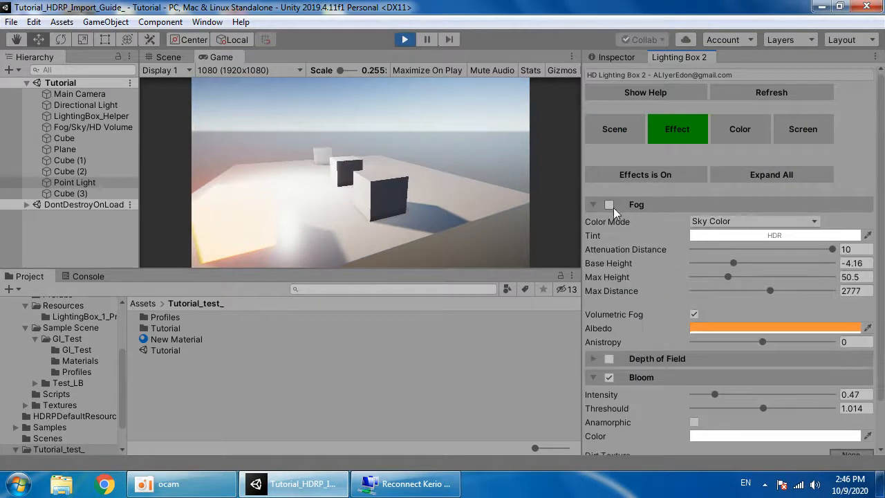
click(733, 249)
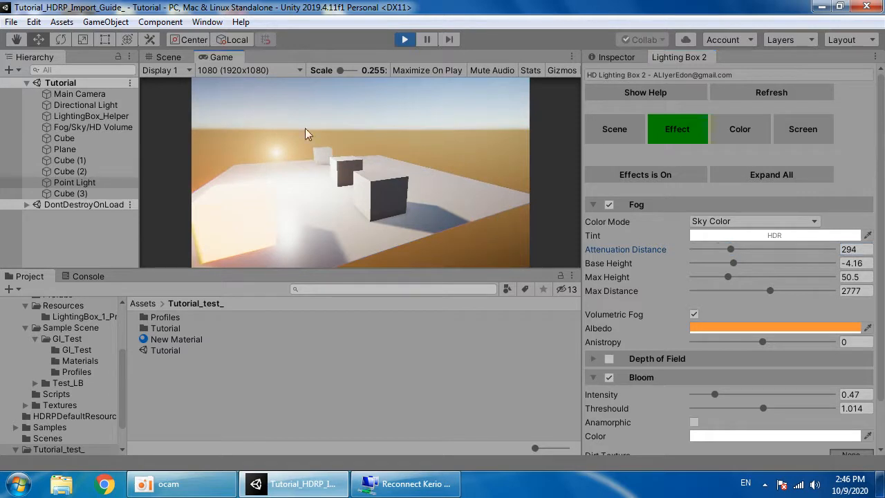
Step: Move closer to the cubes in the Game view and turn Volumetric Fog off and back on
right_drag(313, 176, 353, 173)
key(w)
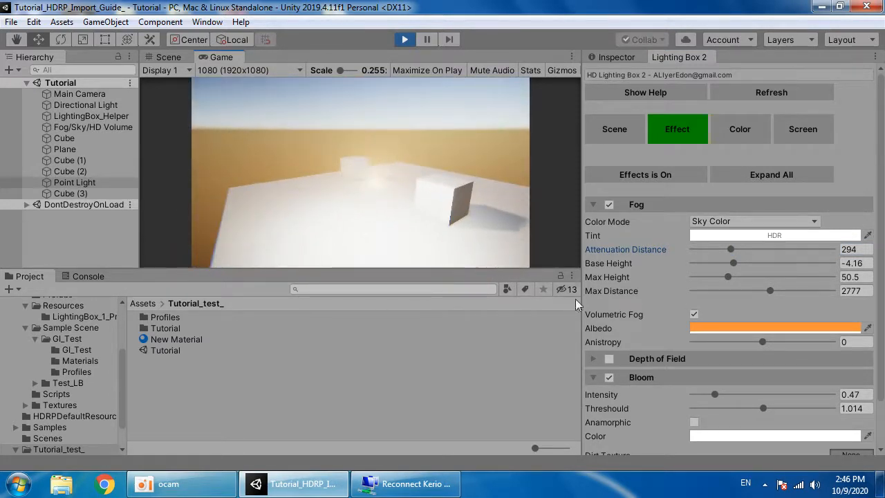
click(694, 314)
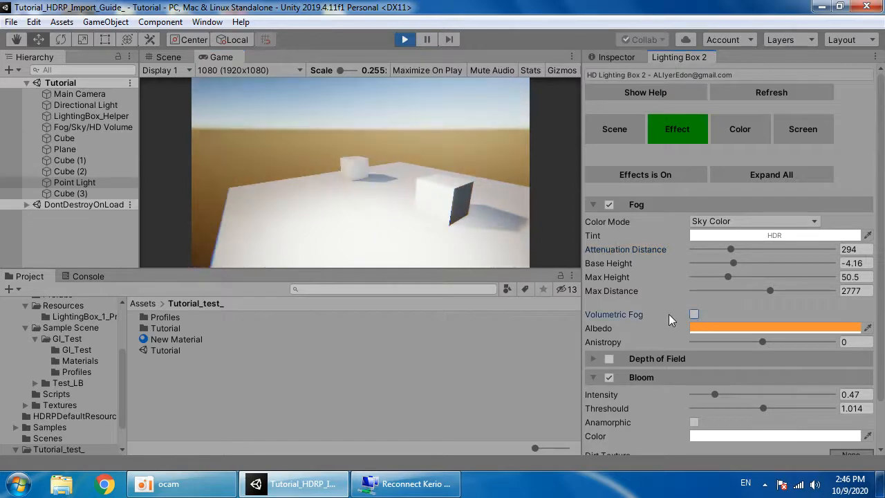
click(694, 314)
Step: Frame the Point Light in the Scene view and add a Spot Light to the scene
click(187, 58)
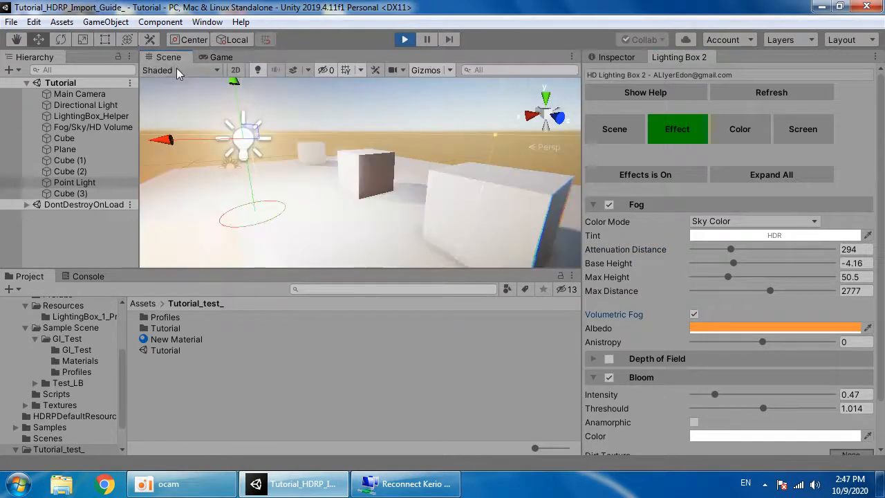
key(f)
click(105, 22)
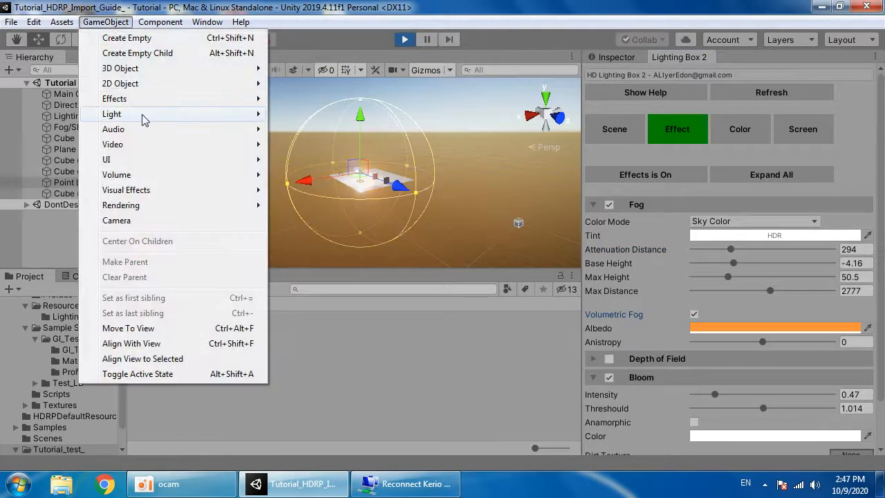
mouse_move(145, 114)
click(329, 145)
Step: Rotate the Spot Light so its cone shines across the plane and view it from the side
right_drag(396, 194, 403, 226)
key(w)
key(e)
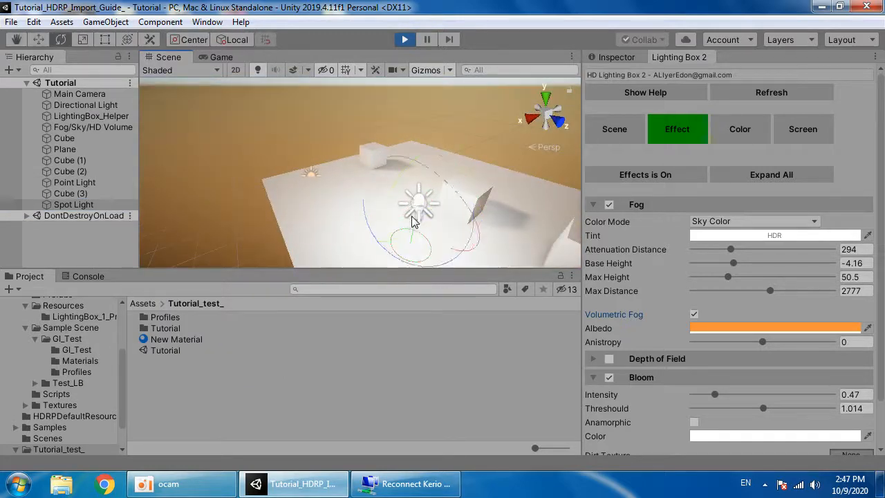
drag(400, 232, 291, 109)
key(w)
key(w)
right_drag(461, 181, 391, 151)
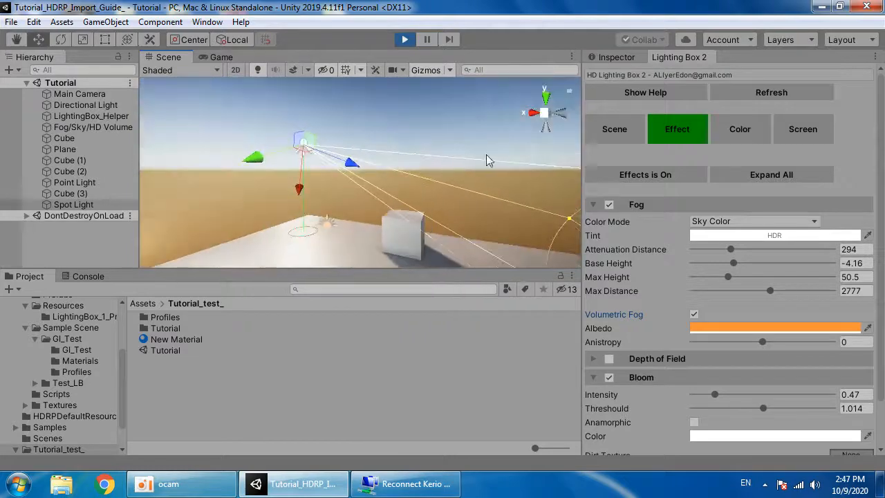
Step: Raise the Spot Light's volumetric multiplier, deselect the light and view the result in the Scene view
click(613, 59)
scroll(714, 292, down, 5)
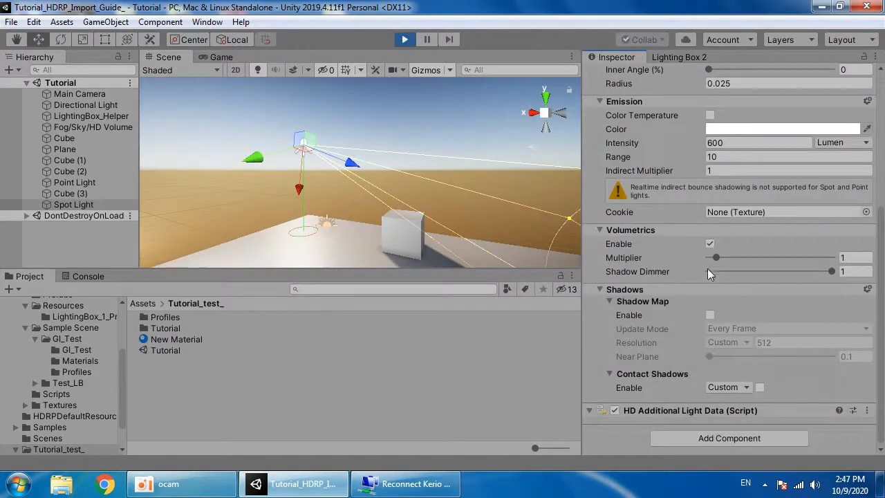
drag(719, 257, 750, 257)
scroll(745, 264, up, 3)
scroll(745, 265, up, 5)
click(738, 344)
click(515, 89)
drag(479, 108, 527, 107)
click(314, 113)
right_drag(253, 128, 354, 206)
middle_drag(252, 135, 308, 178)
Step: Show the Game view and switch Volumetric Fog off and on again to compare the Spot Light's effect
click(213, 55)
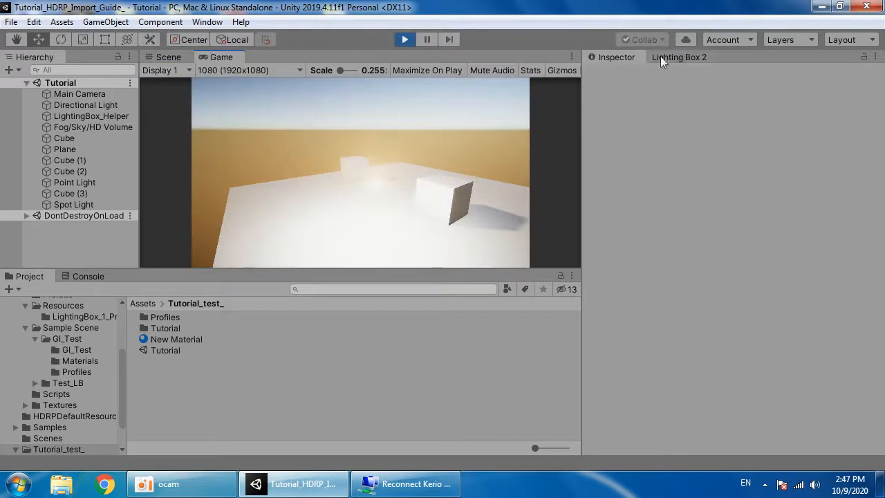
click(673, 58)
scroll(684, 249, down, 3)
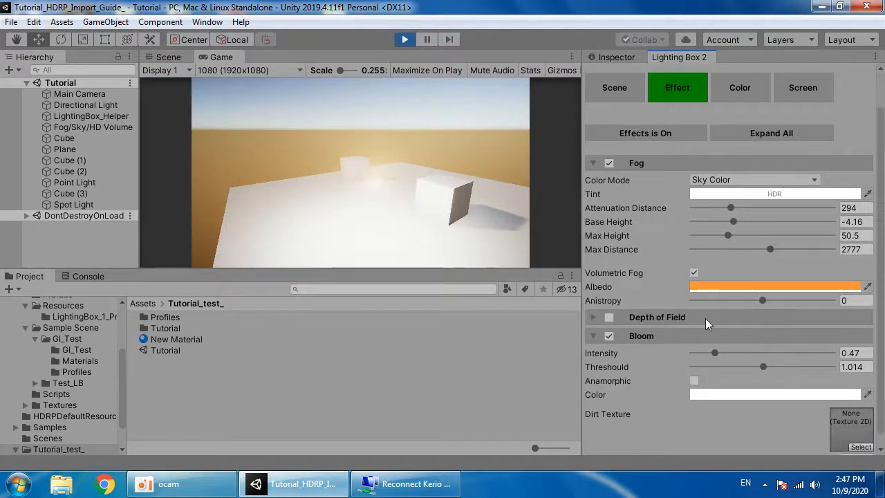
click(694, 273)
click(694, 274)
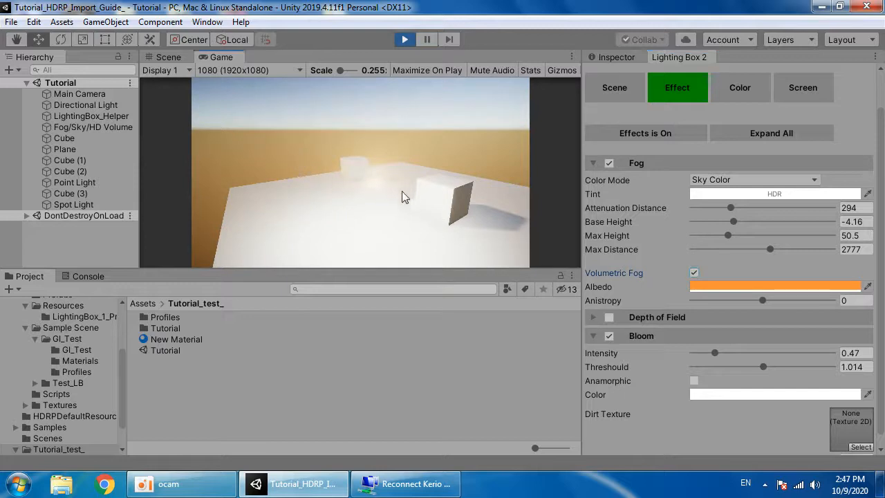
Step: Reposition the Game view camera, turn Fog off and back on, and set its attenuation distance to 292
key(s)
right_drag(402, 192, 407, 132)
key(w)
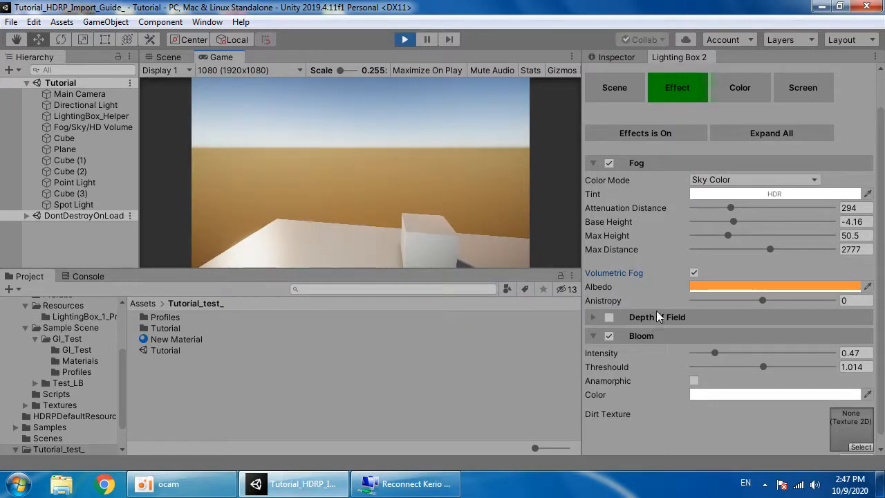
click(608, 163)
click(609, 163)
mouse_move(735, 207)
mouse_down()
mouse_move(716, 206)
mouse_move(731, 207)
mouse_up()
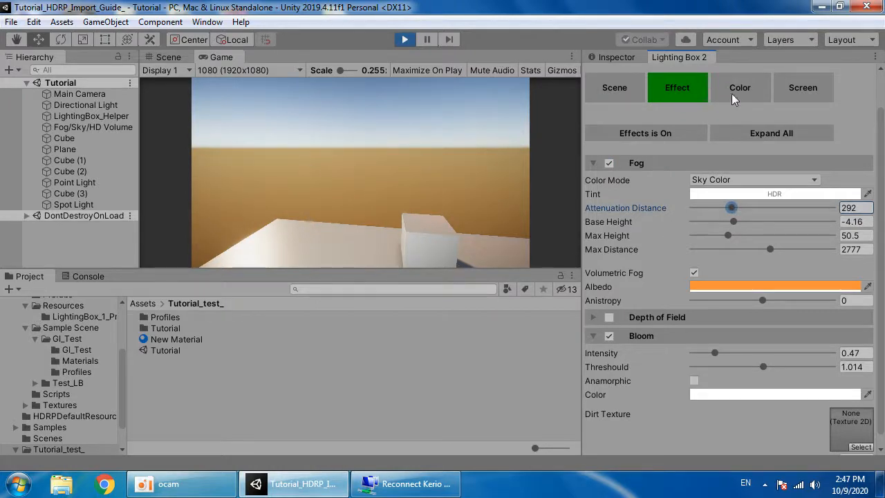
Step: In the Lighting Box screen settings, expand Anti Aliasing and set it to FXAA
click(735, 91)
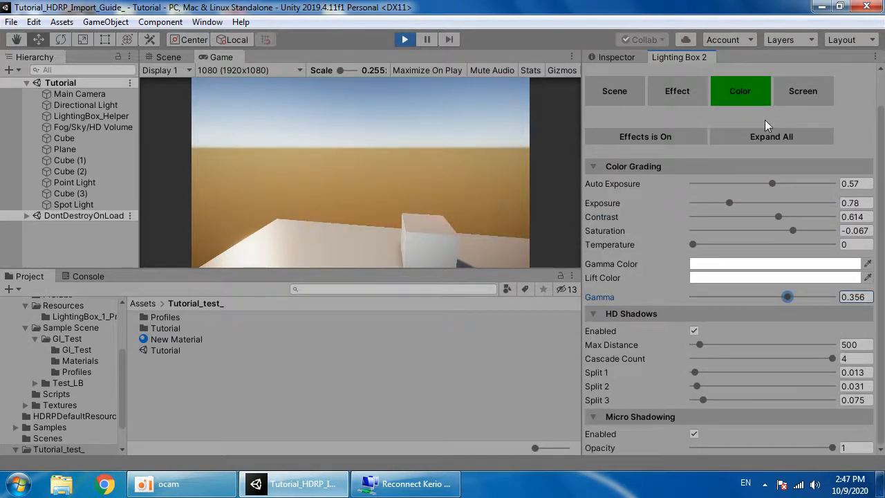
click(786, 96)
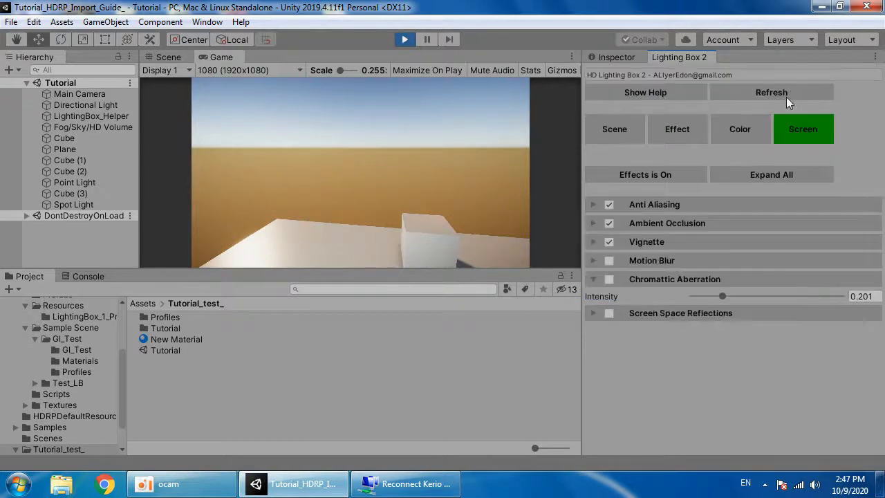
click(648, 204)
click(697, 220)
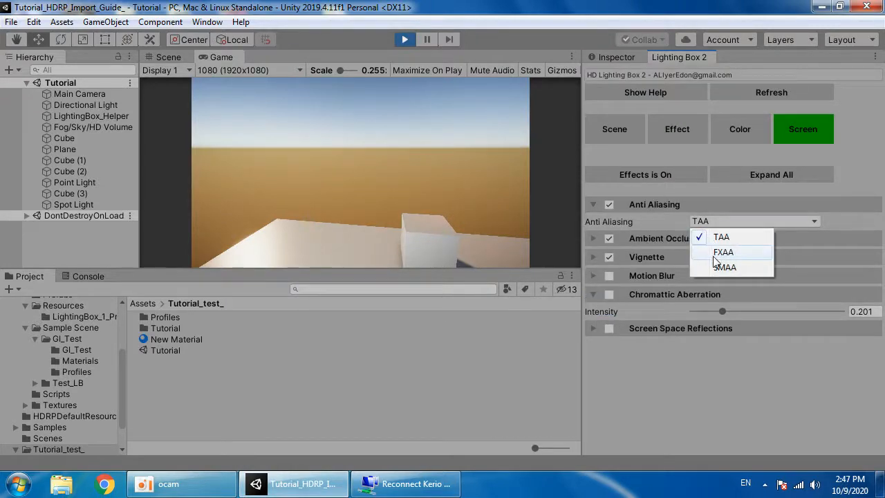
click(717, 253)
Step: Check the anti-aliasing setting on the Main Camera component
click(83, 93)
click(609, 58)
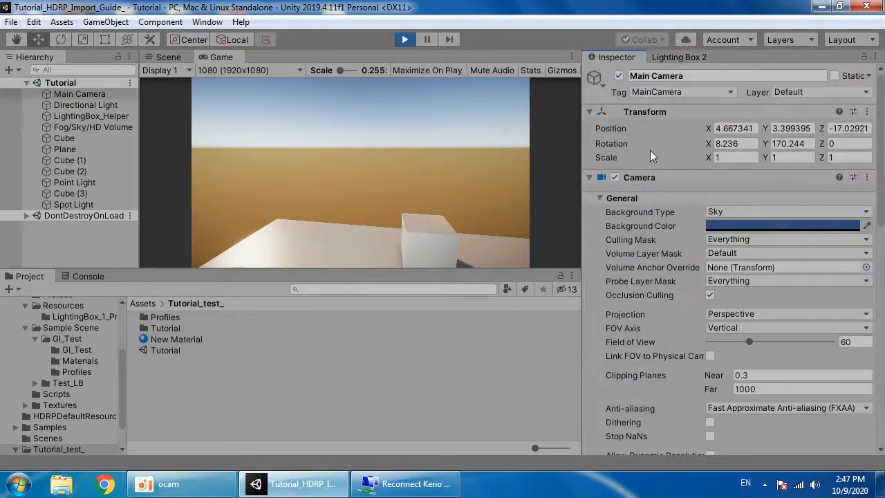
scroll(728, 252, down, 5)
scroll(708, 260, up, 3)
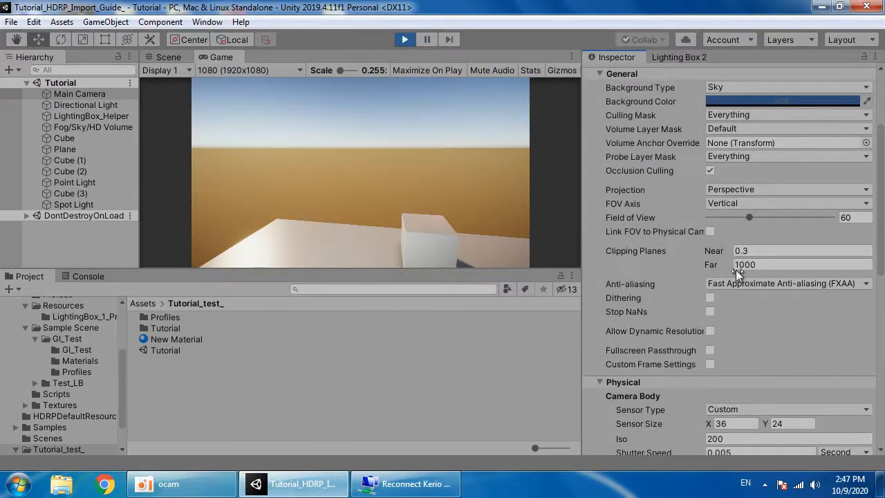
click(689, 82)
Step: Set Anti Aliasing in Lighting Box to TAA and check it on the Main Camera
click(678, 59)
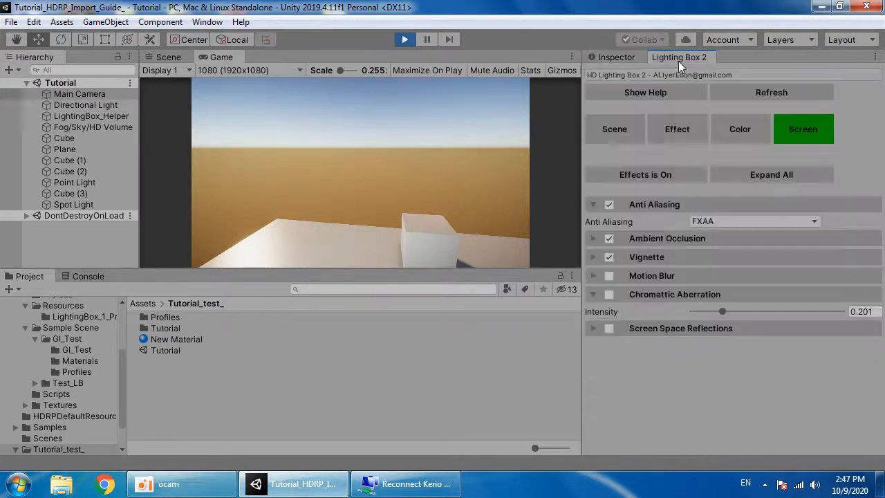
click(748, 220)
click(719, 236)
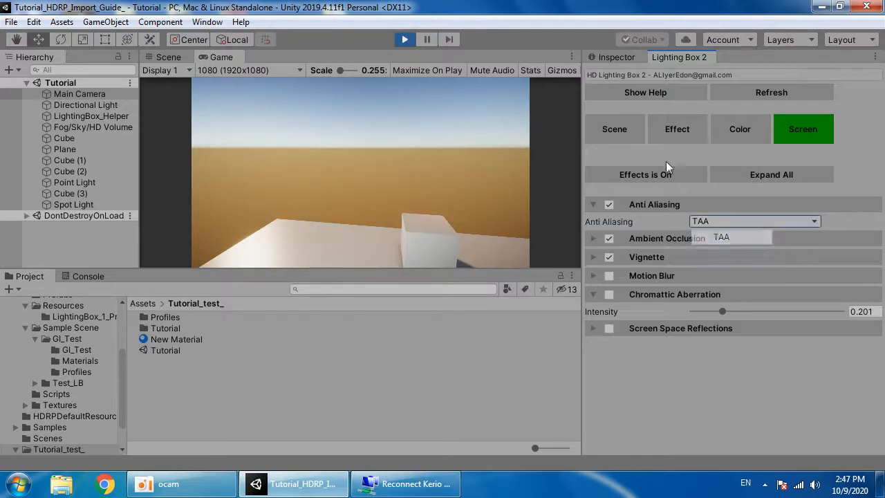
click(614, 58)
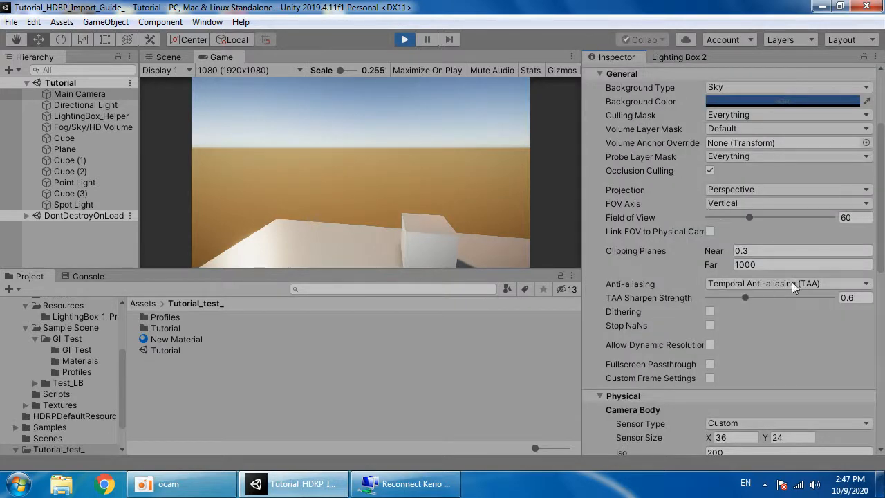
Step: Expand the Ambient Occlusion settings and turn the effect off and back on to compare it on a cube
click(663, 58)
click(679, 240)
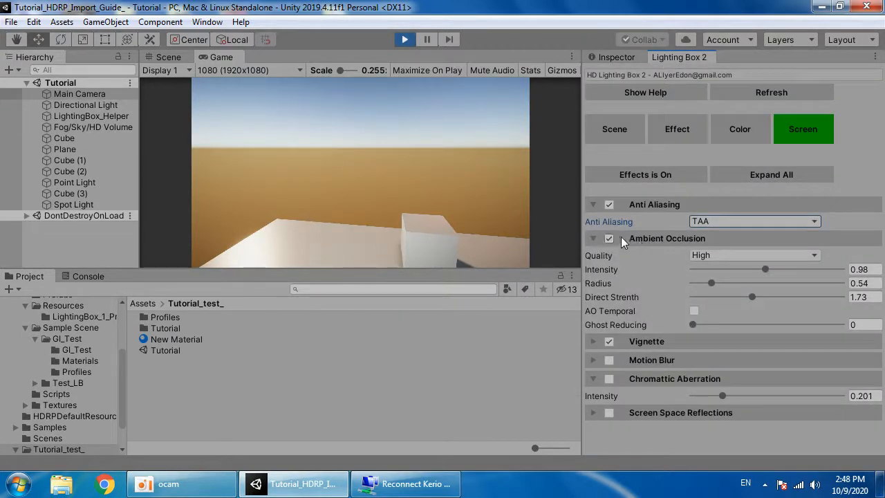
click(613, 236)
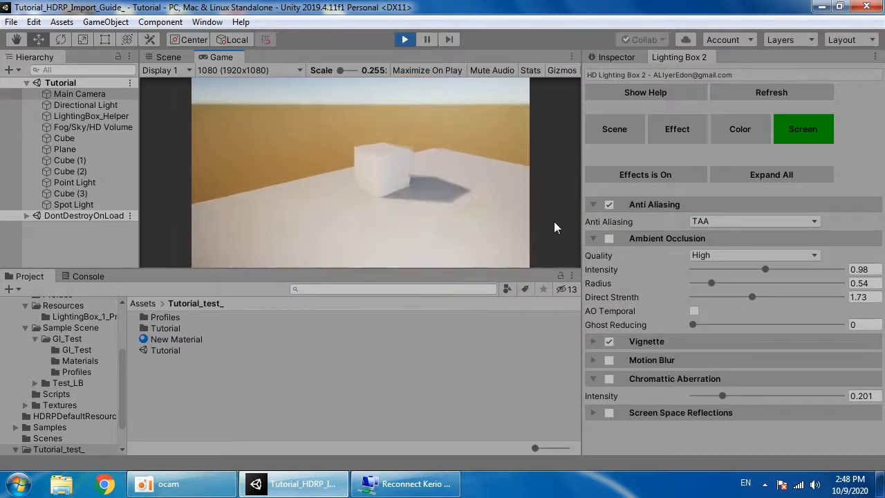
click(610, 240)
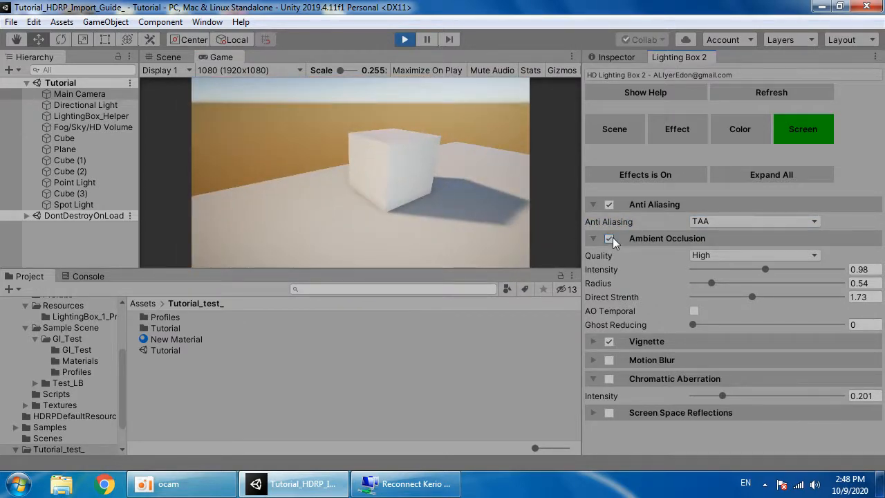
Step: Try the Low and Medium Ambient Occlusion qualities and return to High
click(735, 256)
click(721, 270)
click(720, 255)
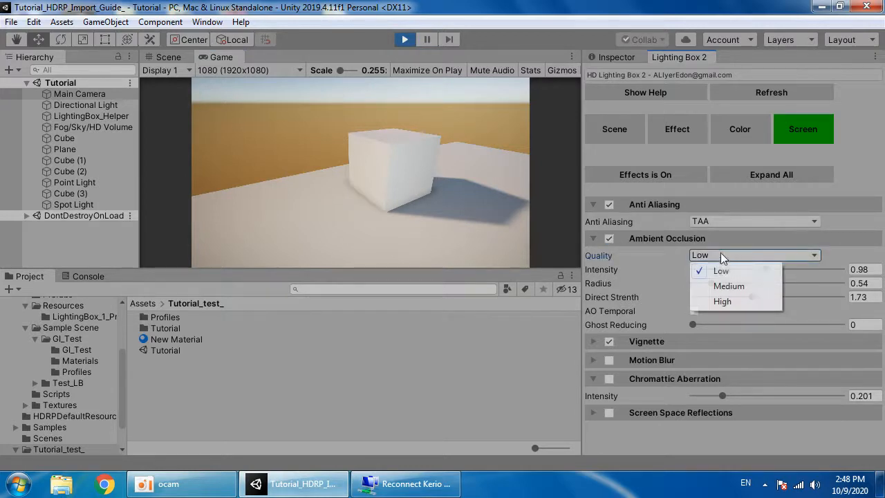
click(725, 286)
click(715, 255)
click(721, 300)
Step: Set Ambient Occlusion intensity to 1.647, radius 0, direct strength 2.24 and ghost reducing 0, with AO Temporal off
drag(743, 270, 817, 269)
mouse_move(725, 283)
mouse_down()
mouse_move(671, 282)
mouse_move(701, 282)
mouse_move(694, 284)
mouse_up()
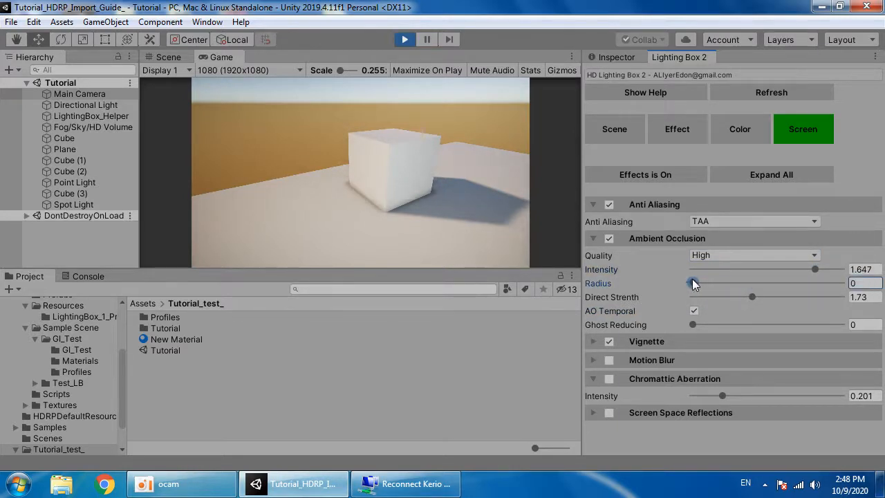
click(695, 311)
drag(752, 297, 794, 297)
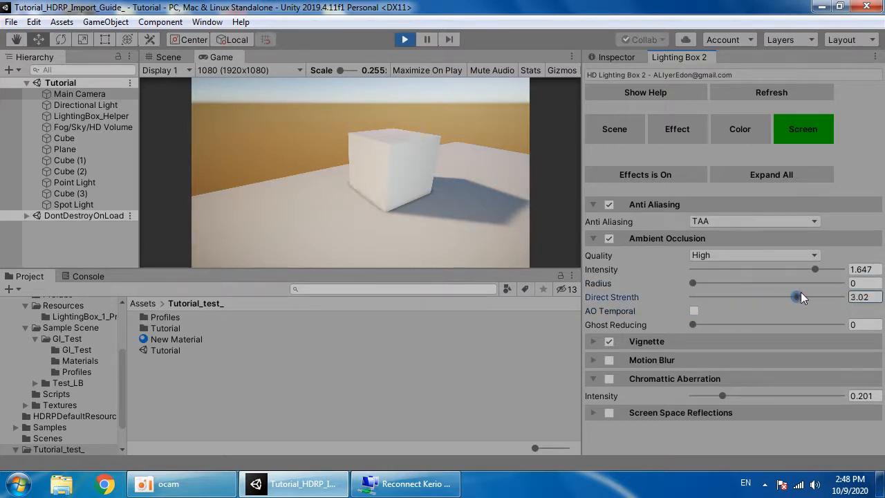
drag(699, 293, 770, 297)
drag(693, 324, 695, 295)
Step: Expand Vignette, turn it off and back on, and set its intensity to 0.192
click(643, 340)
click(615, 340)
click(614, 340)
mouse_move(782, 358)
mouse_down()
mouse_move(843, 358)
mouse_move(788, 358)
mouse_up()
Step: Enable Motion Blur and expand its settings
click(608, 375)
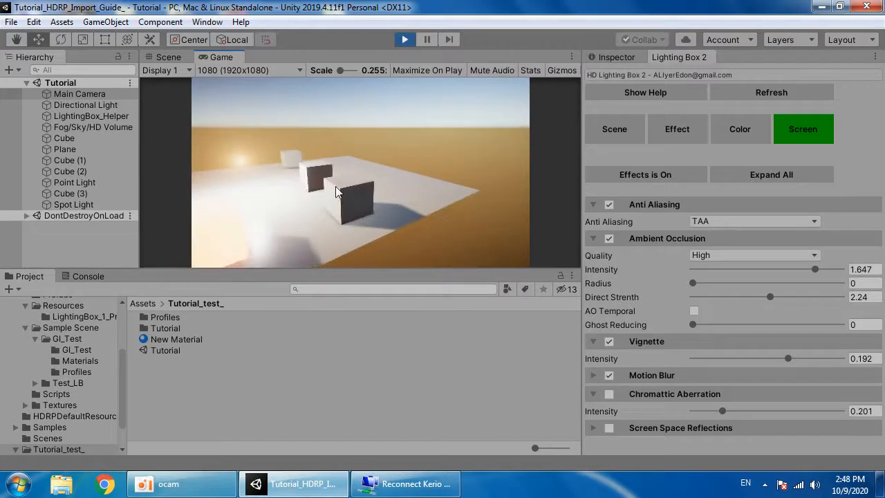
click(647, 378)
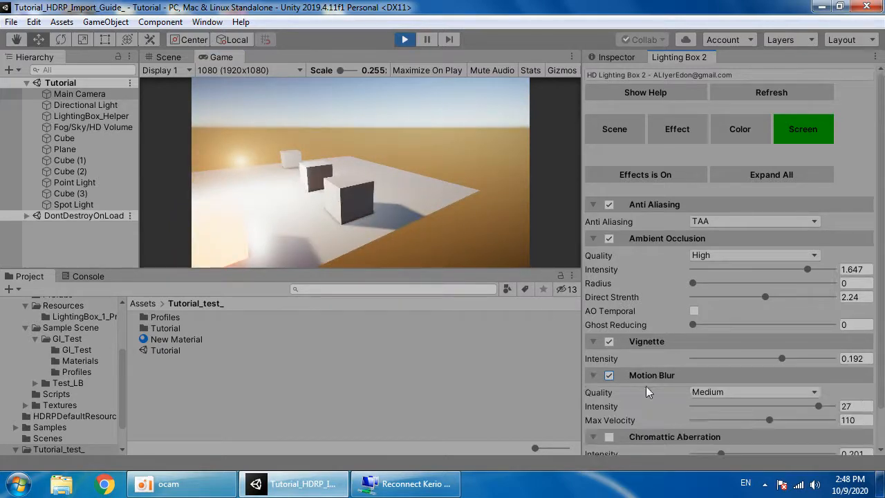
Step: Try the minimum and maximum Motion Blur intensity while moving the game camera, and set it to 12
drag(725, 407, 681, 399)
key(w)
key(s)
drag(693, 406, 834, 407)
click(415, 247)
key(w)
key(s)
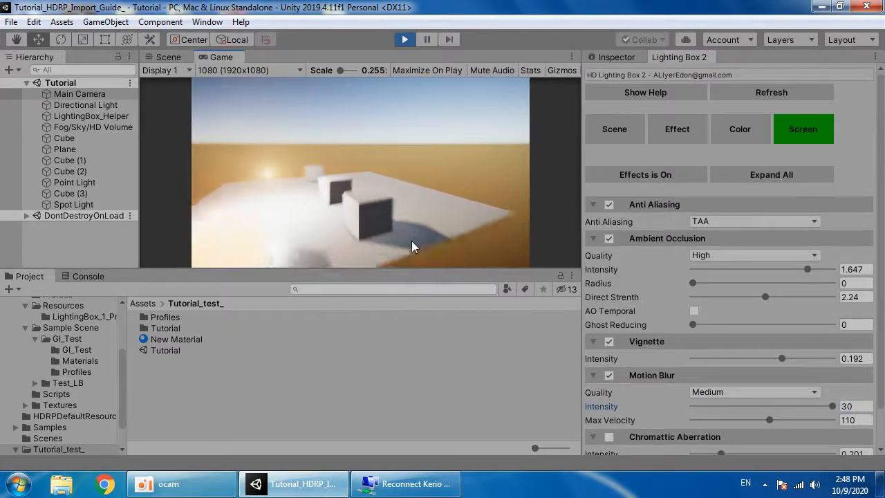
key(w)
click(748, 407)
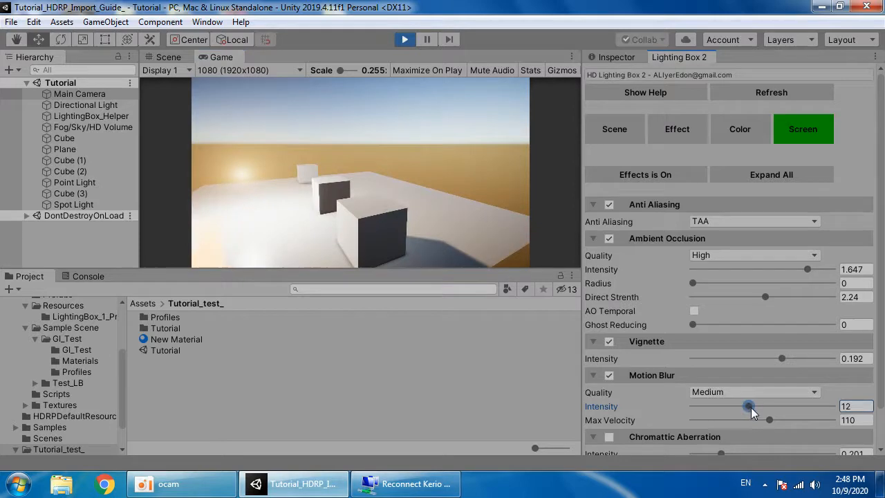
Step: Try a lower Motion Blur Max Velocity, set it to 200, and check the blur by moving the game camera
drag(762, 420, 731, 420)
key(s)
key(w)
click(832, 420)
click(413, 234)
key(w)
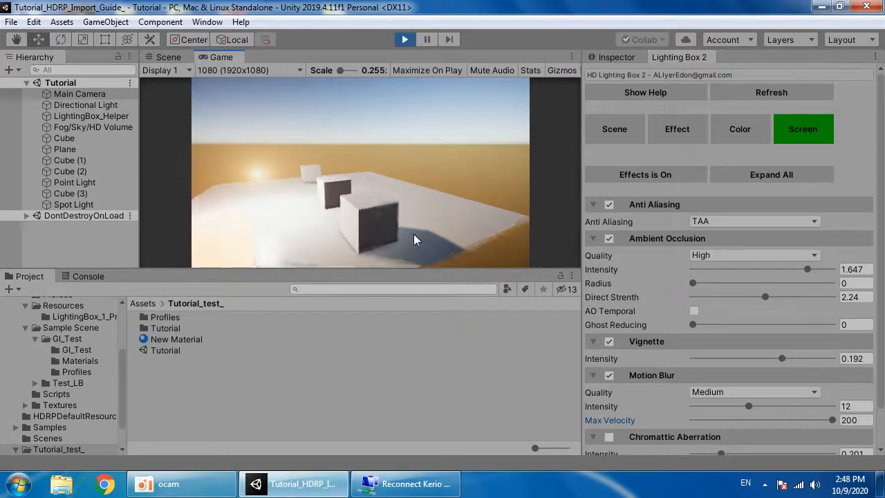
key(s)
key(w)
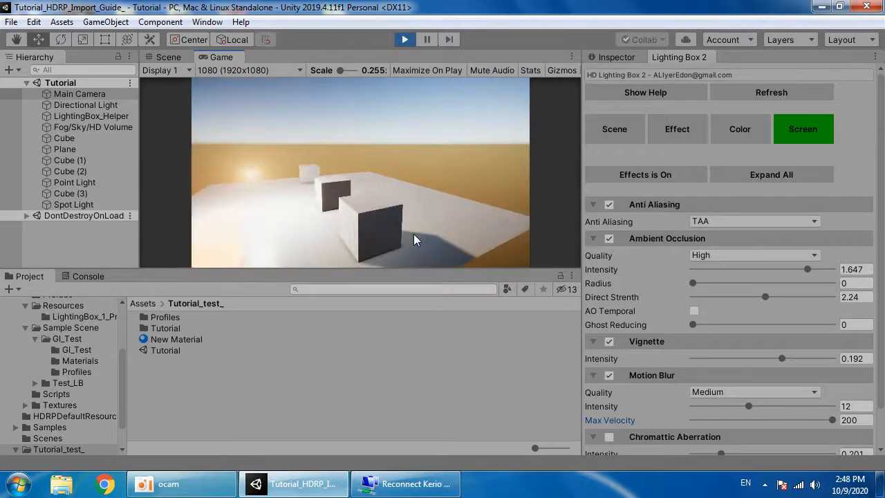
Step: Enable Chromatic Aberration with intensity 1, and expand and enable Screen Space Reflections
scroll(647, 403, down, 3)
drag(721, 411, 853, 411)
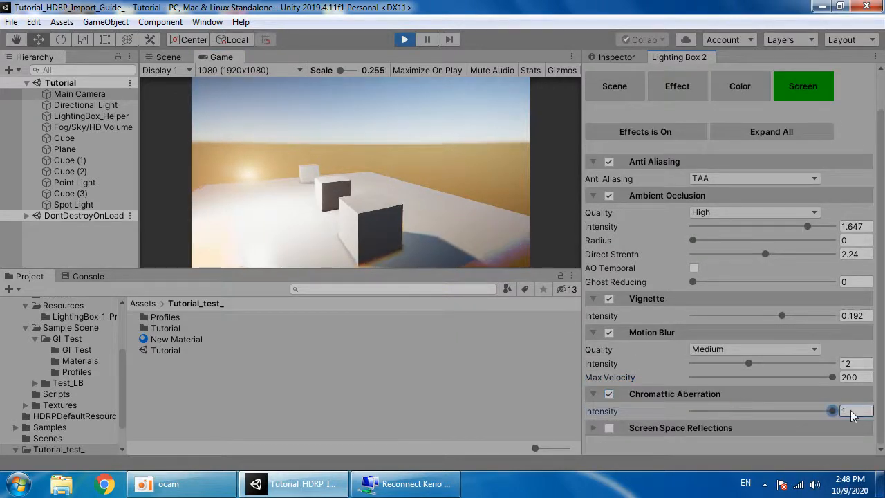
click(650, 428)
scroll(646, 412, down, 4)
click(608, 372)
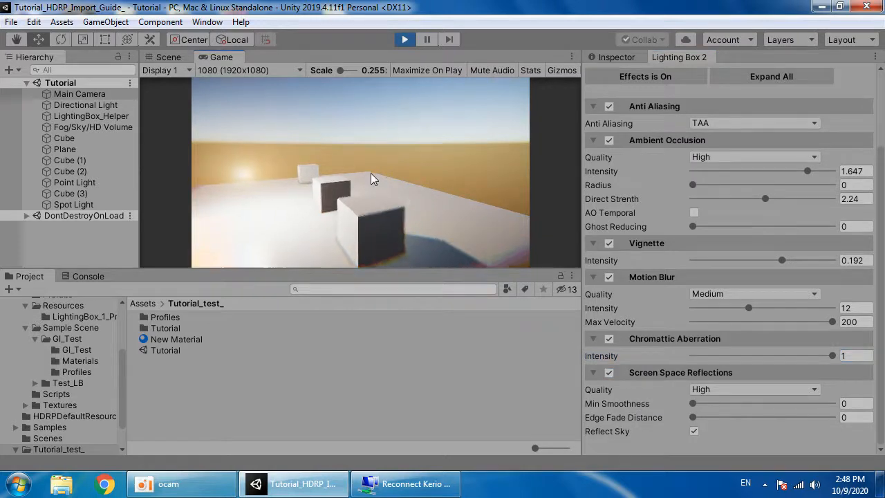
Step: Show the Scene view and create a new material with its default name in the Tutorial_test_ folder
click(164, 58)
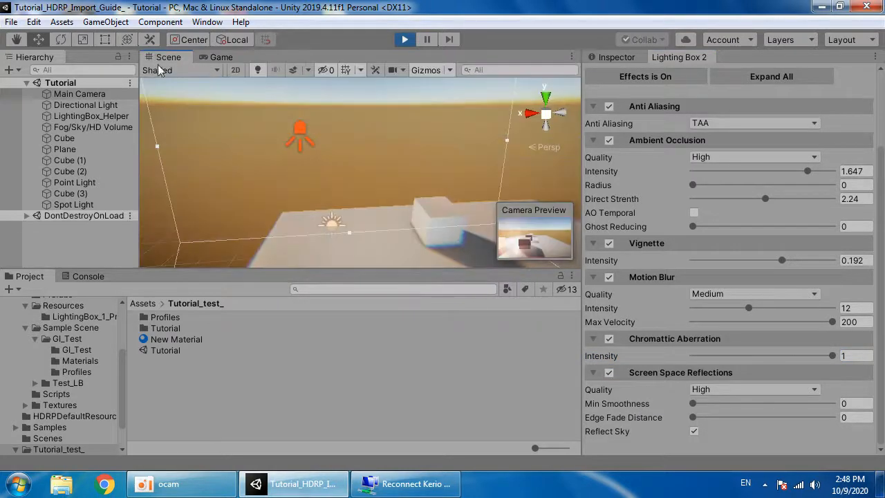
click(182, 341)
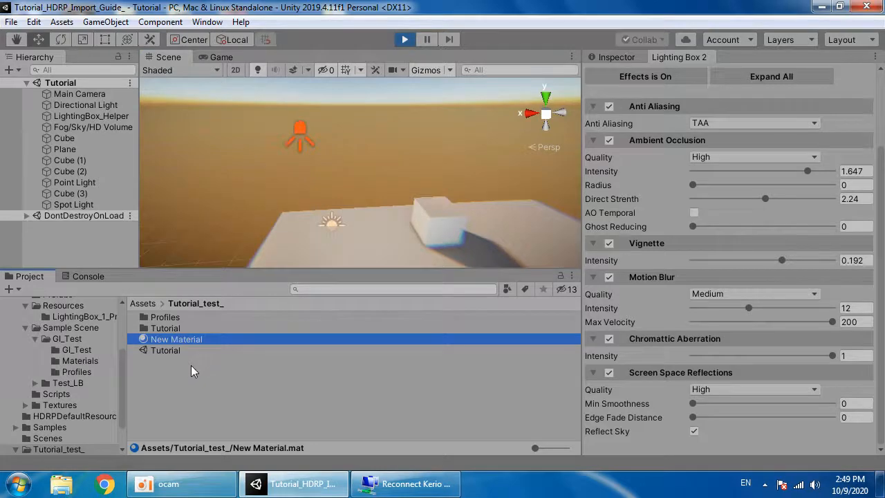
right_click(191, 365)
mouse_move(266, 17)
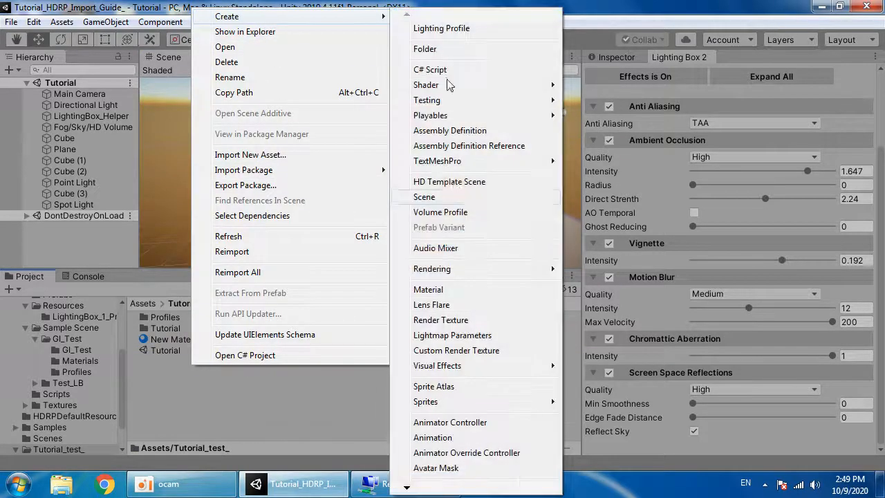
click(459, 289)
key(Return)
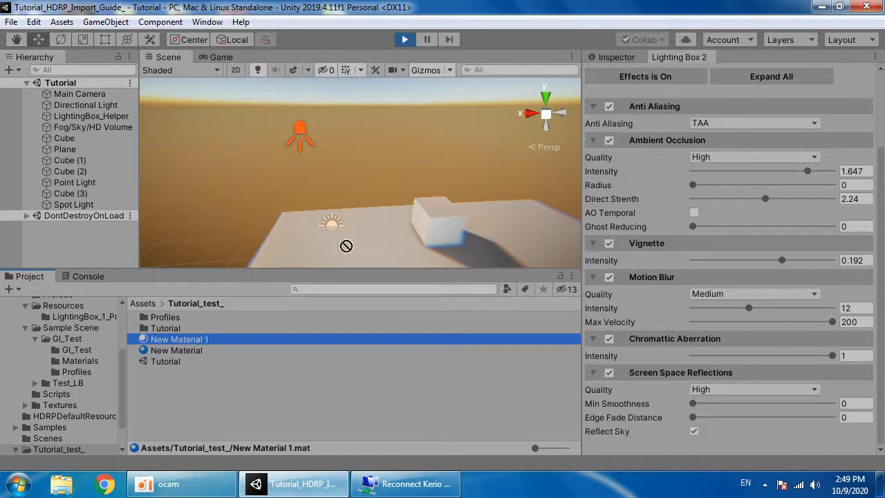
Step: Apply the new material to the ground plane and set its Smoothness to 1
click(615, 57)
click(251, 339)
drag(731, 161, 833, 161)
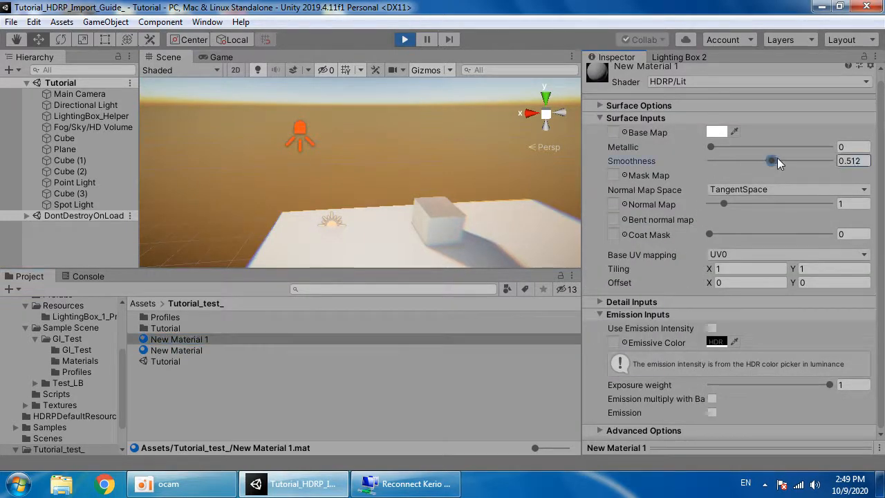
Step: Examine the reflections on the ground plane by moving the camera around the cubes in the Game view
click(221, 56)
key(w)
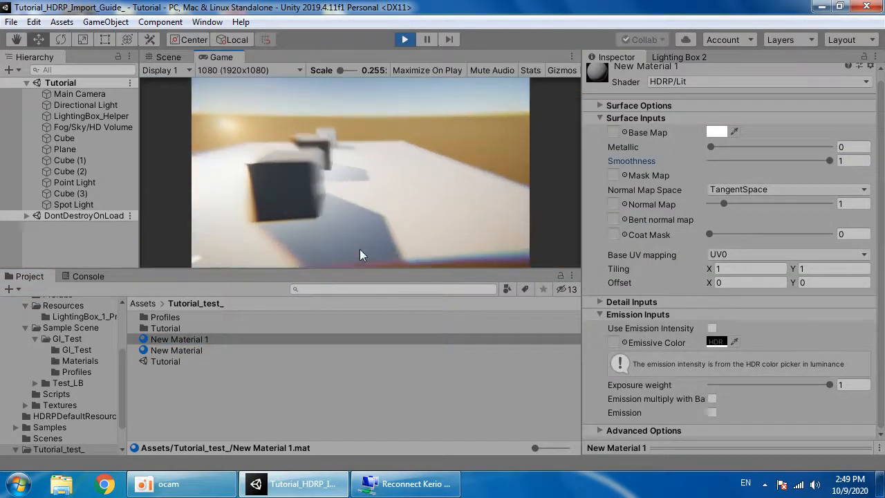
key(s)
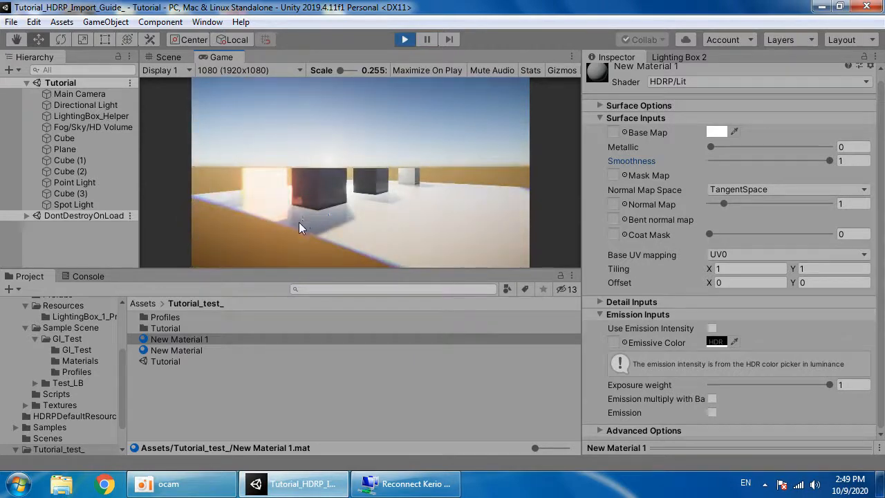
key(w)
key(d)
key(a)
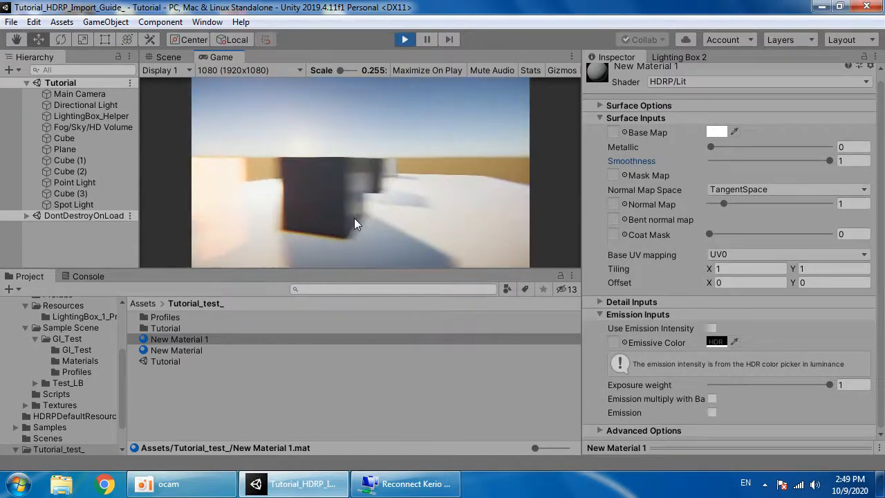
key(s)
key(a)
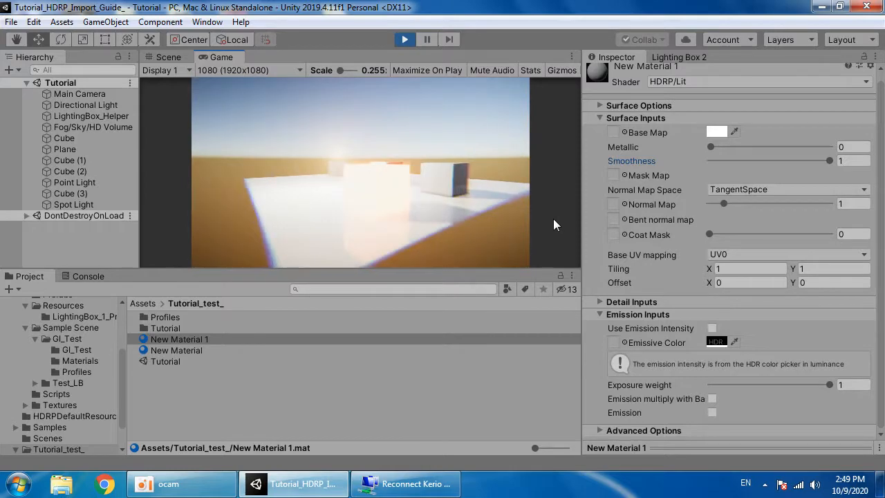
Step: Delete the Spot Light and the Point Light from the scene
click(92, 203)
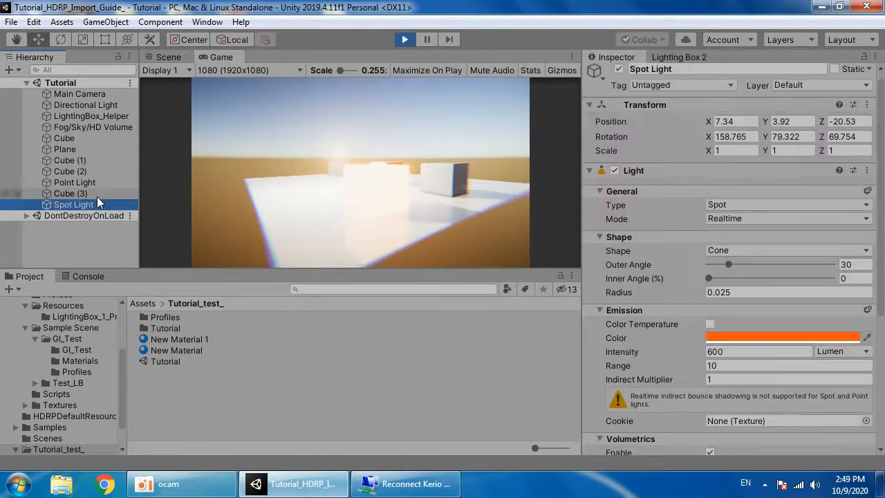
key(Delete)
click(94, 181)
key(Delete)
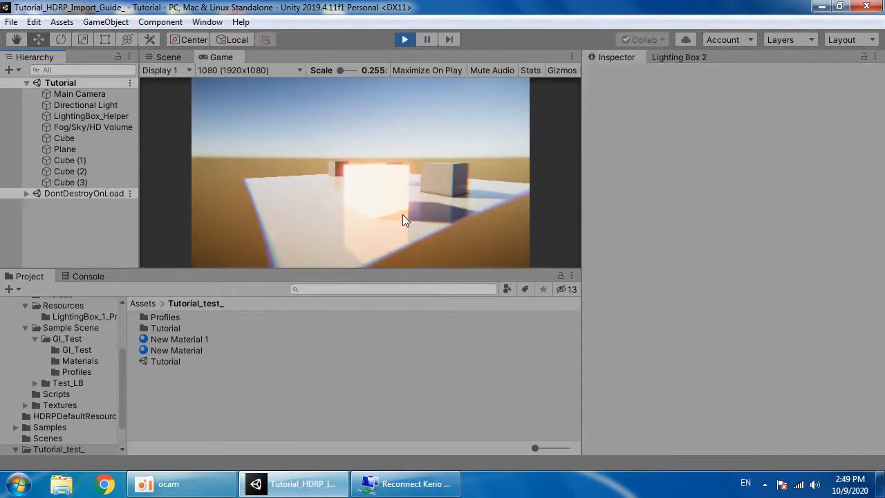
Step: Toggle Screen Space Reflections off and on to compare the result, and turn off Motion Blur
click(679, 57)
click(608, 373)
click(608, 373)
click(608, 373)
click(608, 373)
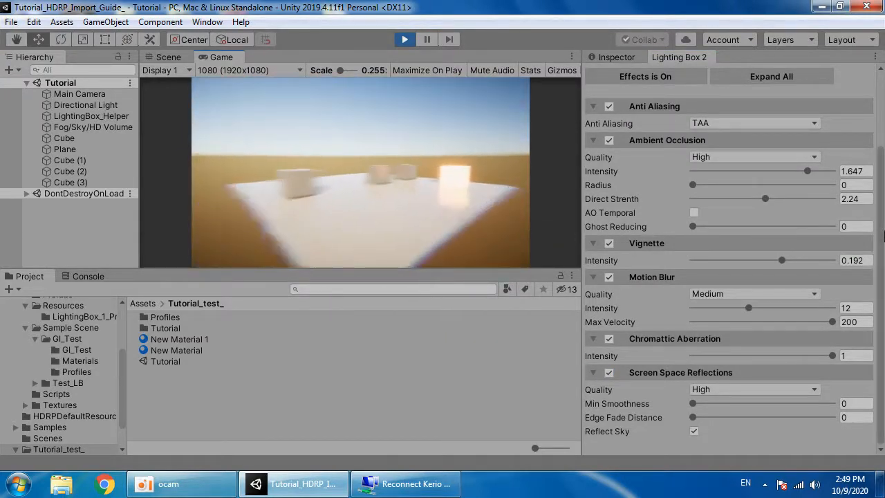
click(608, 277)
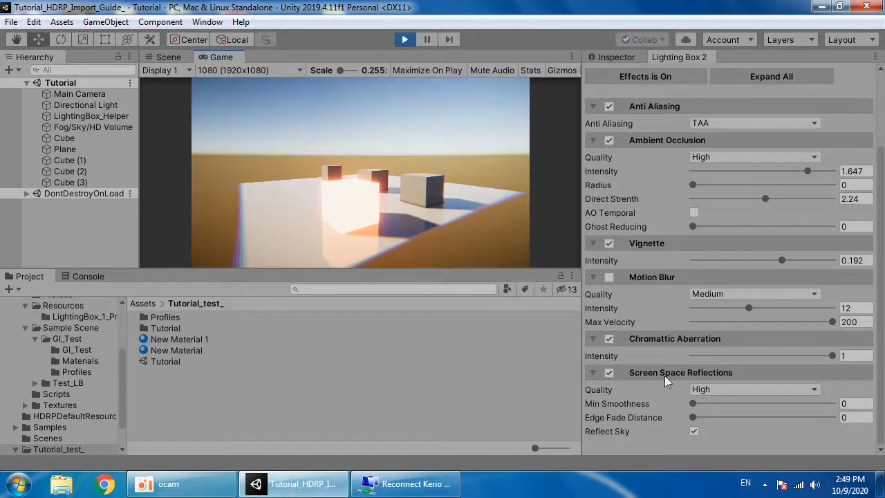
Step: Try Edge Fade Distance 1 for Screen Space Reflections, return it to 0, and toggle Reflect Sky, leaving it on
drag(716, 402, 882, 411)
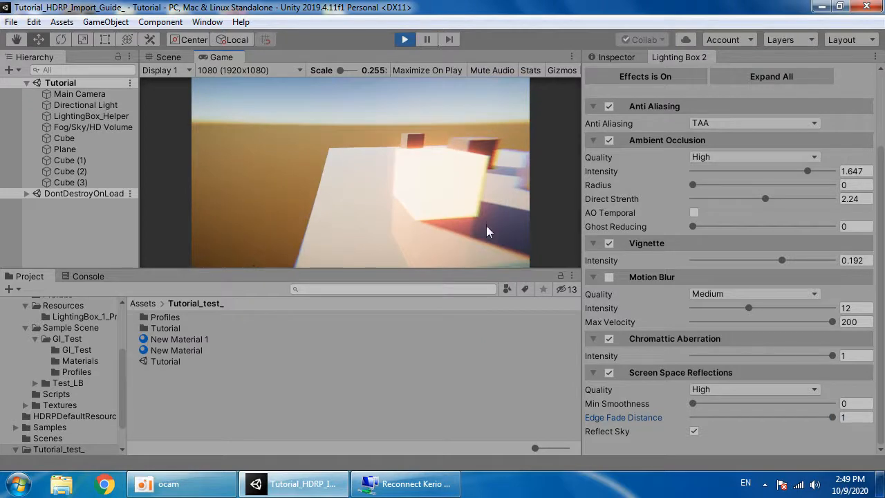
mouse_move(697, 417)
mouse_down()
mouse_move(867, 415)
mouse_move(670, 425)
mouse_move(694, 431)
mouse_up()
click(694, 431)
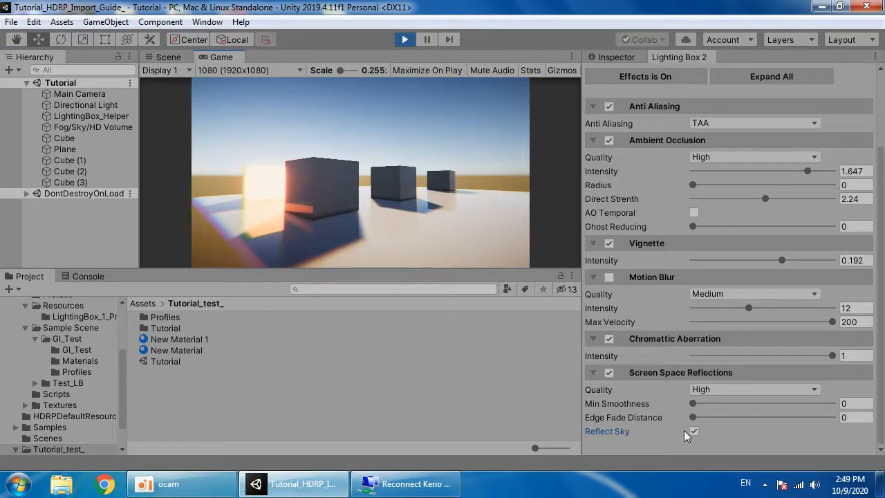
Step: Collapse all sections of the Lighting Box Screen, Effect and Color pages, and return to the Scene page
scroll(698, 352, up, 3)
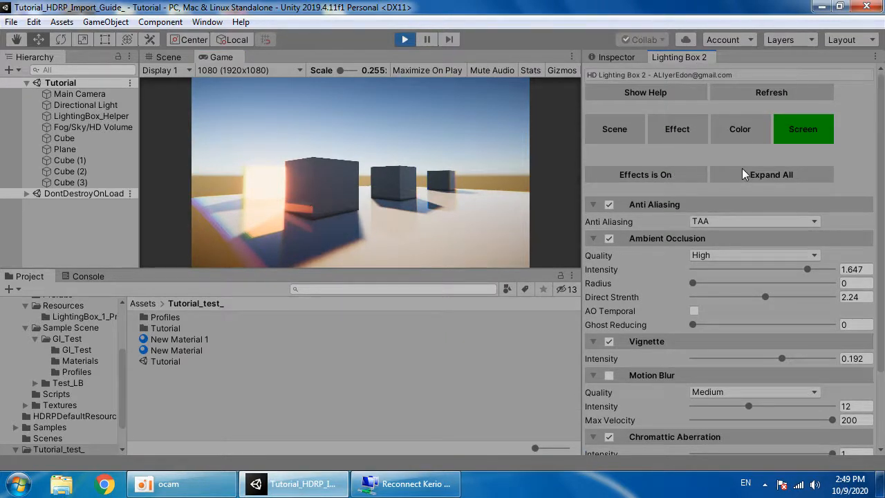
click(769, 174)
click(741, 132)
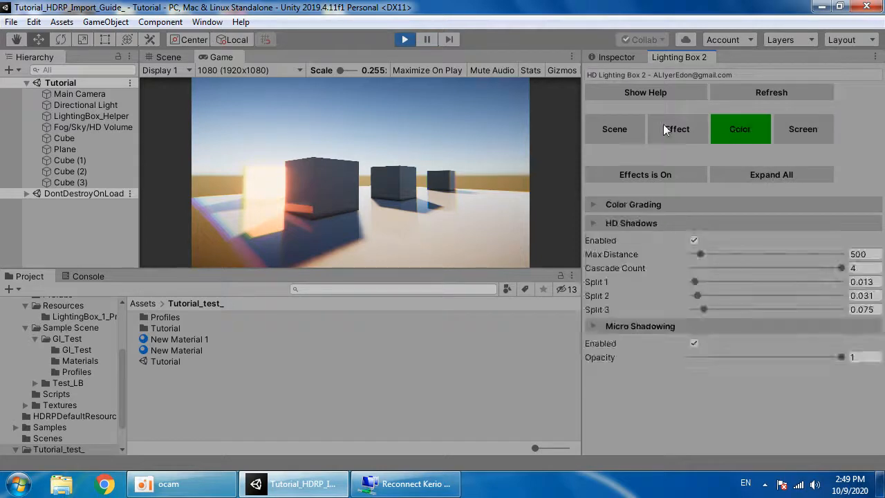
click(664, 125)
click(781, 173)
click(767, 172)
click(753, 138)
click(771, 176)
click(771, 176)
click(667, 223)
click(656, 243)
click(619, 129)
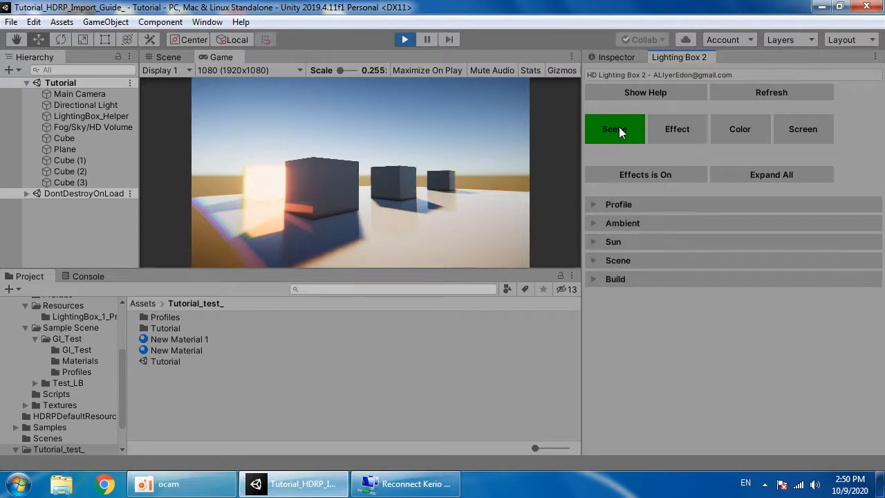
Step: Show the Lighting Box help notes and expand the Profile and Ambient sections
click(654, 94)
click(619, 203)
click(646, 91)
click(646, 91)
click(654, 326)
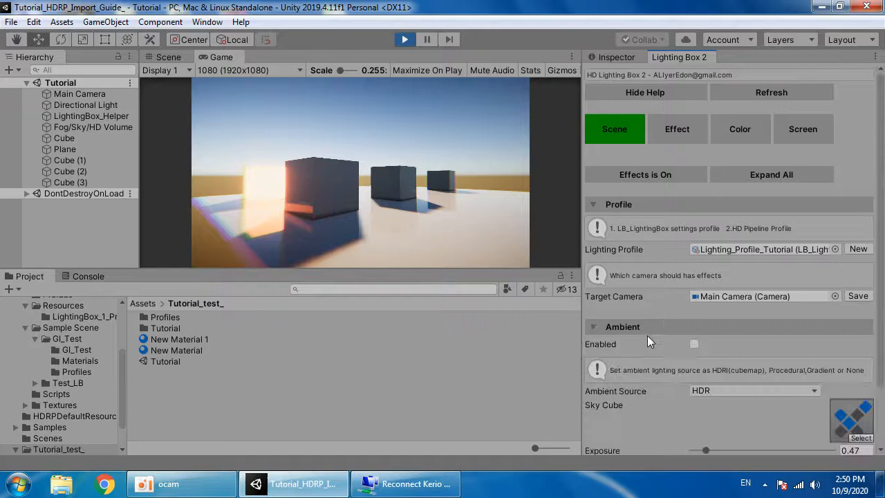
Step: Expand the Sun, Scene and Build sections and view their help notes, including the baking shortcuts
scroll(684, 360, down, 2)
click(643, 405)
scroll(642, 401, down, 3)
scroll(678, 315, up, 5)
scroll(679, 315, down, 5)
click(652, 425)
scroll(661, 430, down, 5)
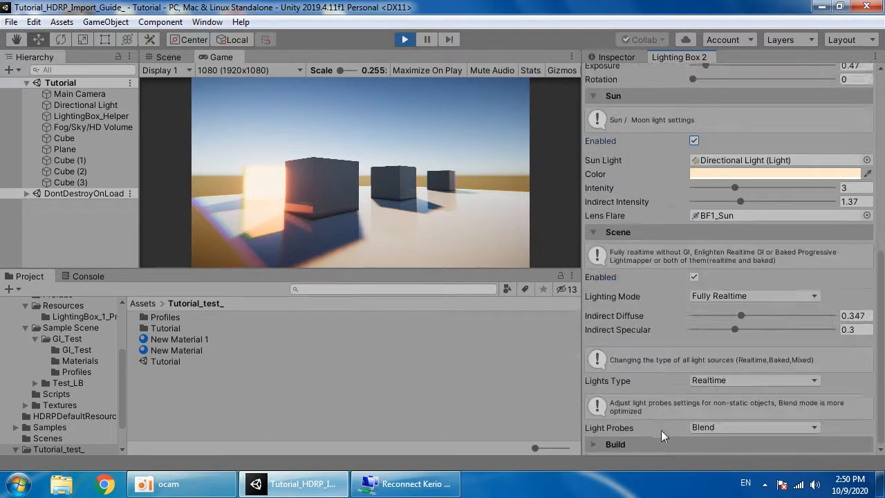
click(647, 443)
scroll(666, 448, down, 6)
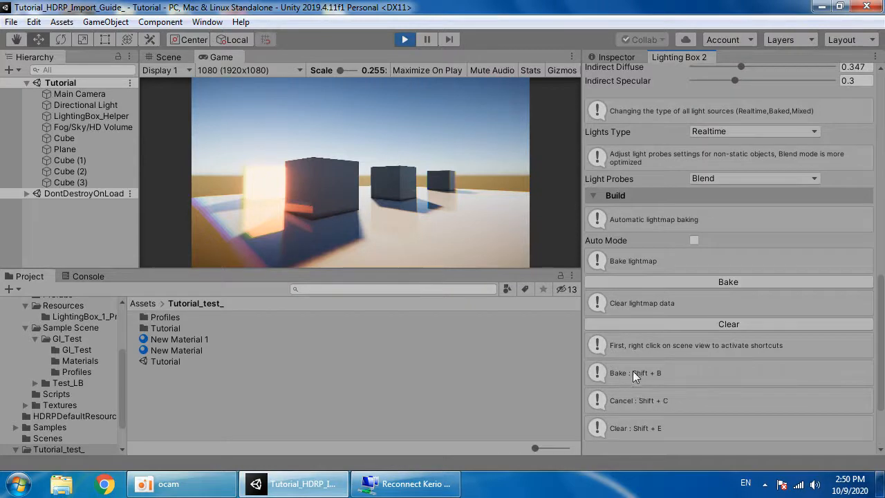
Step: Orbit the Scene view to activate the baking shortcuts, and hide the Lighting Box help notes
click(166, 58)
right_drag(346, 165, 462, 253)
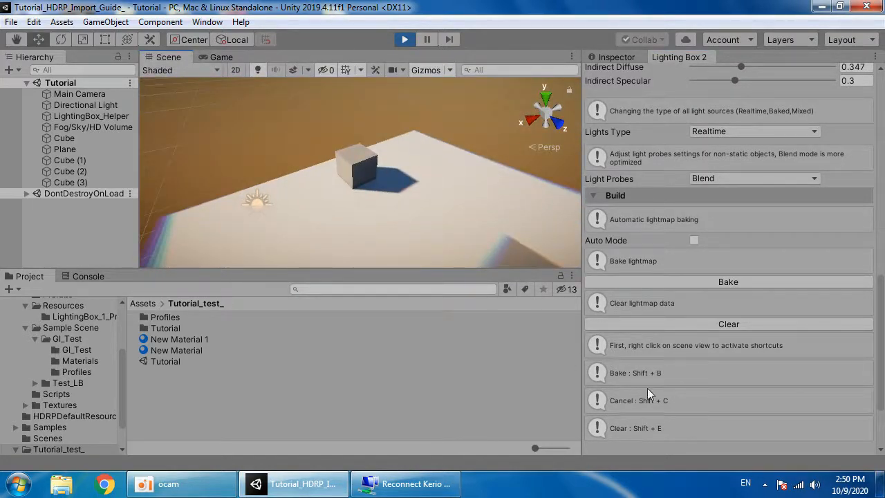
scroll(707, 207, up, 10)
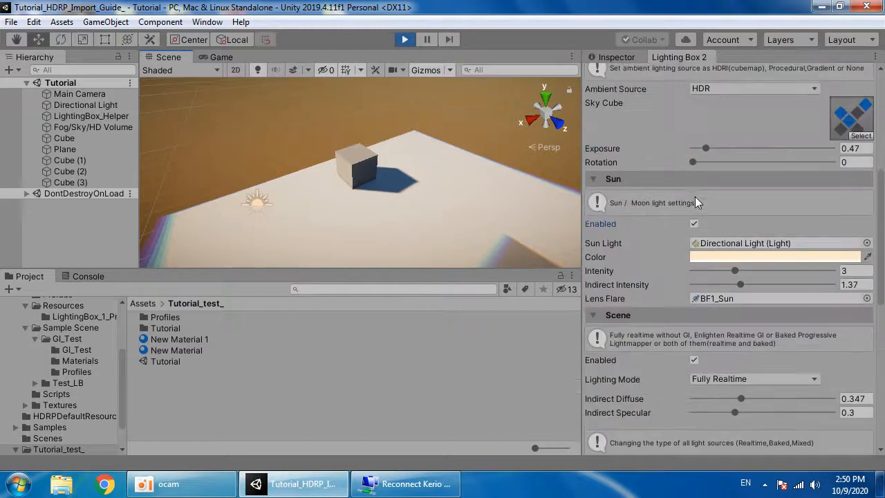
scroll(708, 166, up, 5)
click(666, 91)
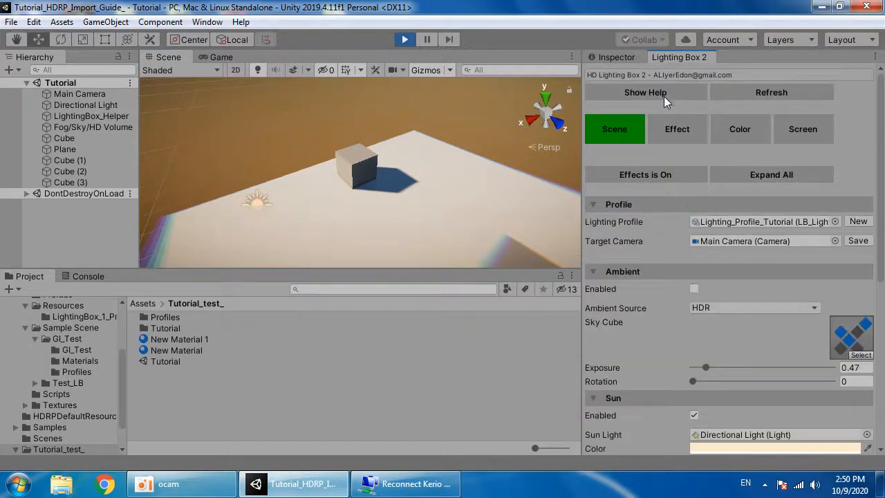
Step: Collapse the Profile, Ambient, Sun, Scene and Build sections
click(680, 204)
click(674, 223)
click(671, 241)
click(670, 260)
click(676, 278)
Step: Look through the Effect, Color and Screen pages of Lighting Box and return to the Scene page
click(688, 134)
click(732, 130)
click(804, 125)
click(740, 126)
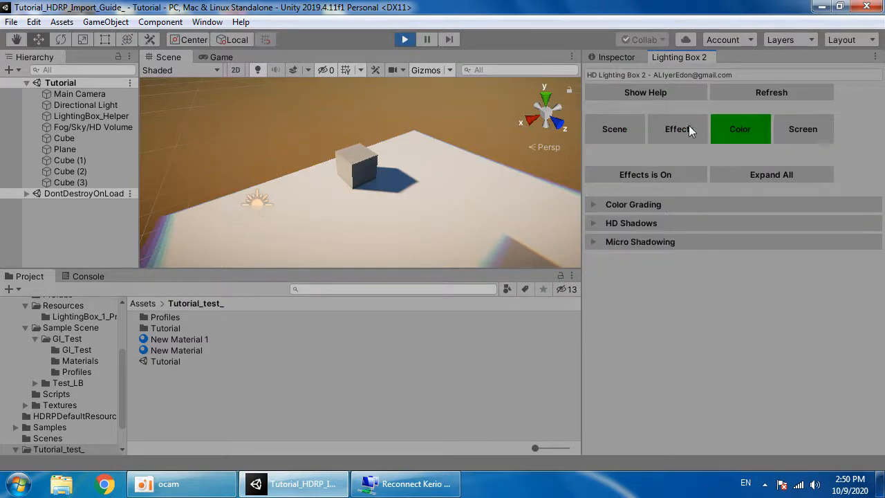
click(605, 129)
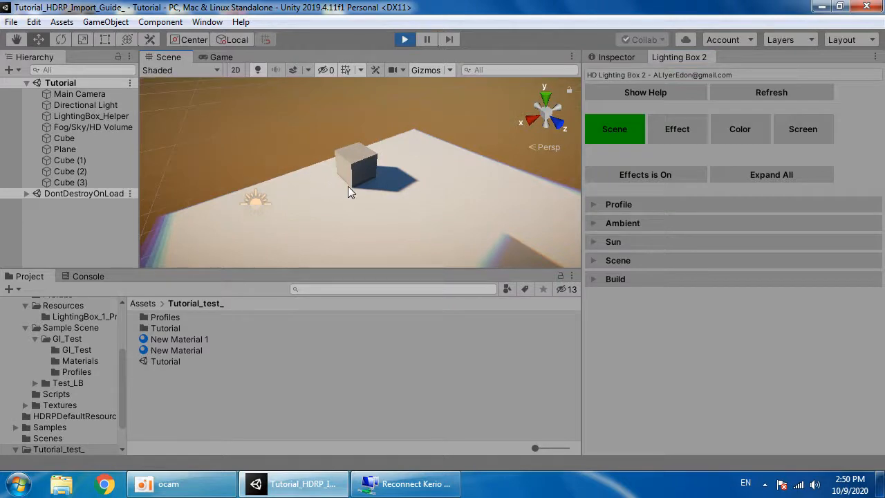
Step: Look around the Scene view, return to the Game view, and close the Lighting Box 2 window
right_drag(331, 190, 290, 35)
click(214, 57)
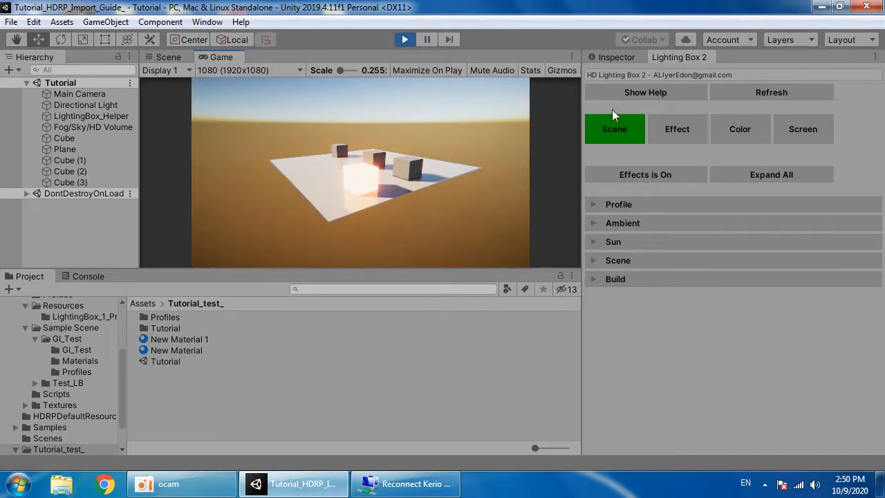
right_click(673, 54)
click(708, 80)
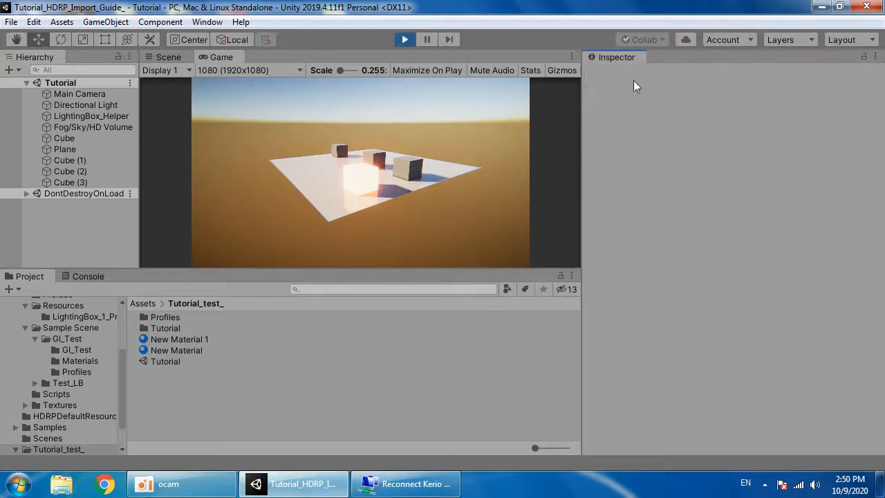
Step: Select the Fog/Sky/HD Volume object and look through its volume overrides
click(113, 128)
scroll(665, 331, down, 5)
scroll(625, 372, up, 5)
scroll(643, 269, down, 5)
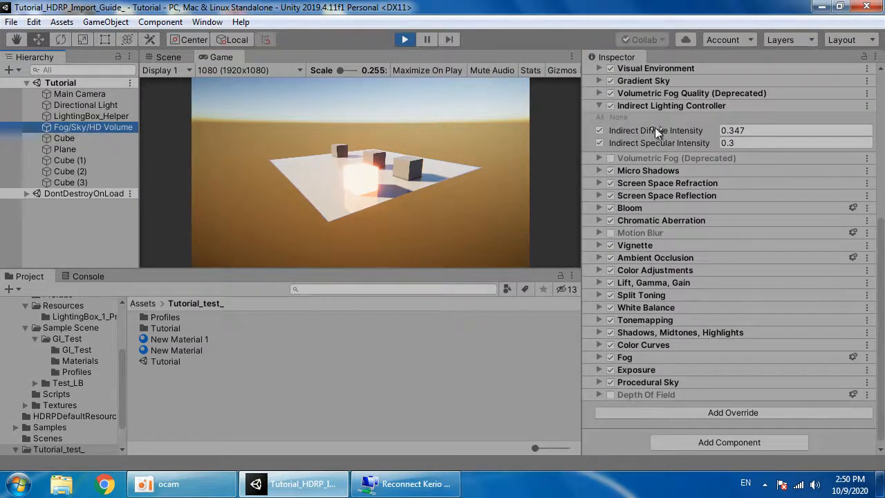
Step: Collapse the Indirect Lighting Controller override and locate the volume's assigned profile asset in the project
click(651, 106)
scroll(673, 345, up, 5)
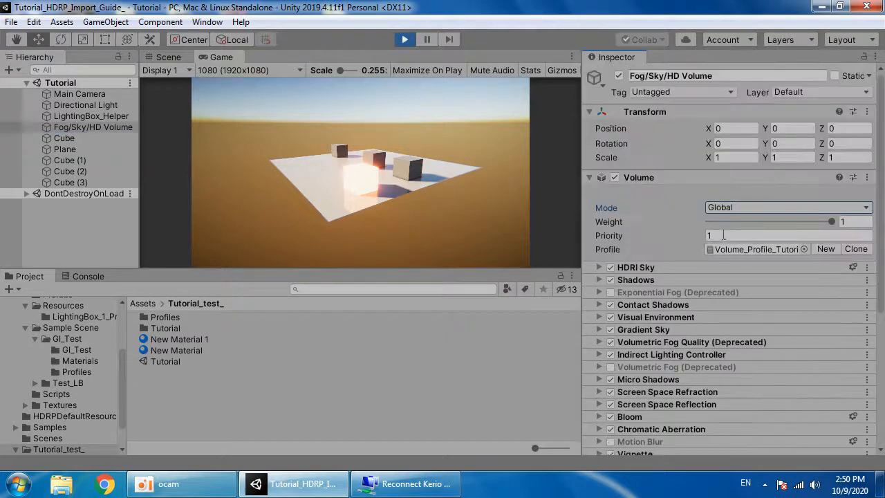
click(741, 248)
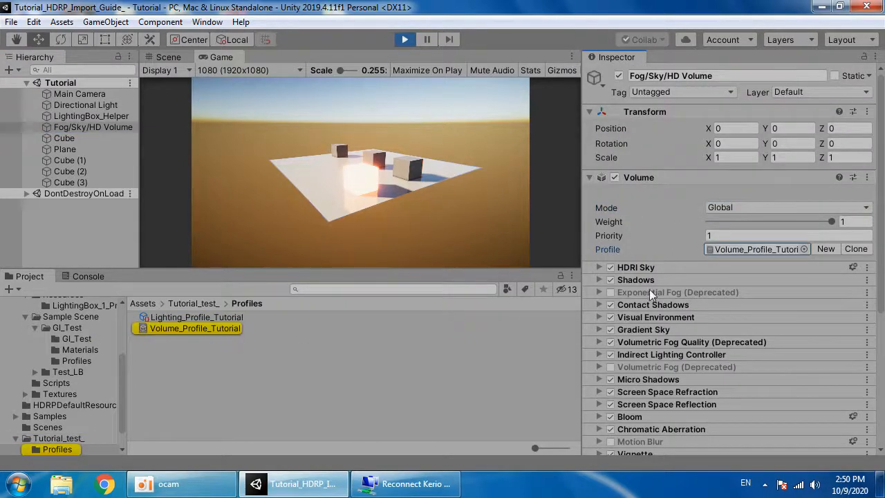
scroll(702, 276, down, 5)
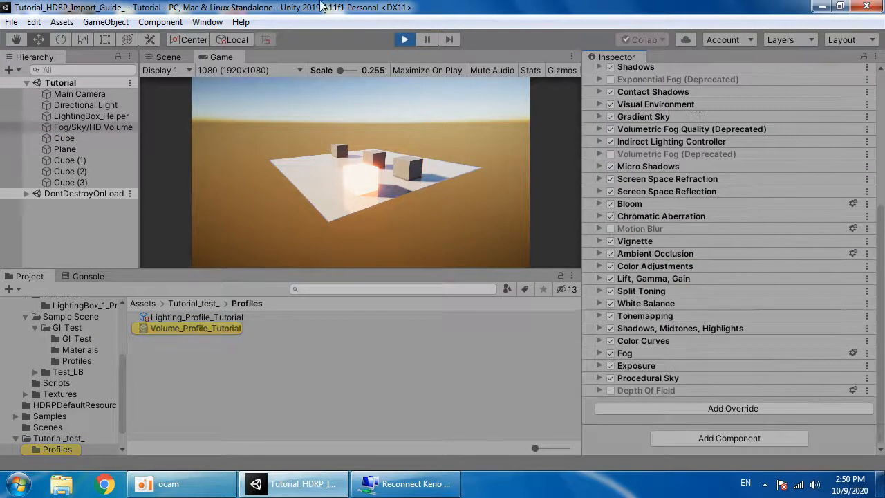
Step: Reopen the HD Lighting Box 2 window and bring the Fog/Sky/HD Volume object's Inspector back to the front
click(197, 24)
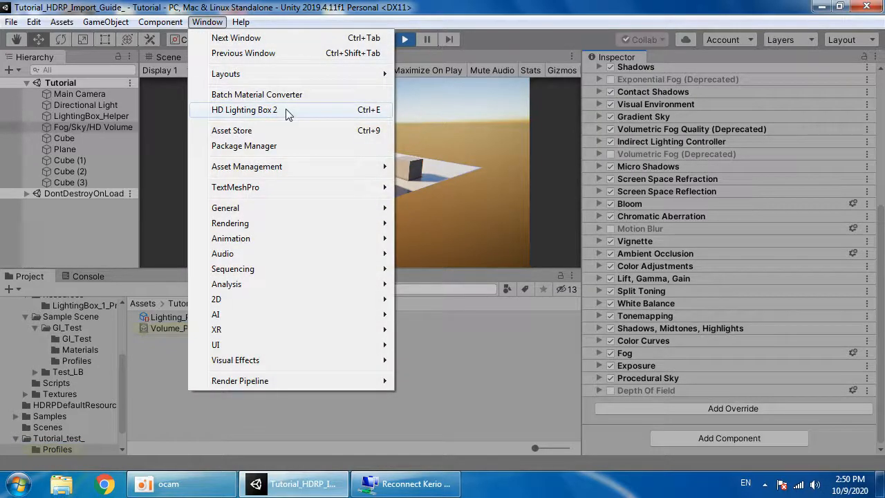
click(286, 110)
click(608, 58)
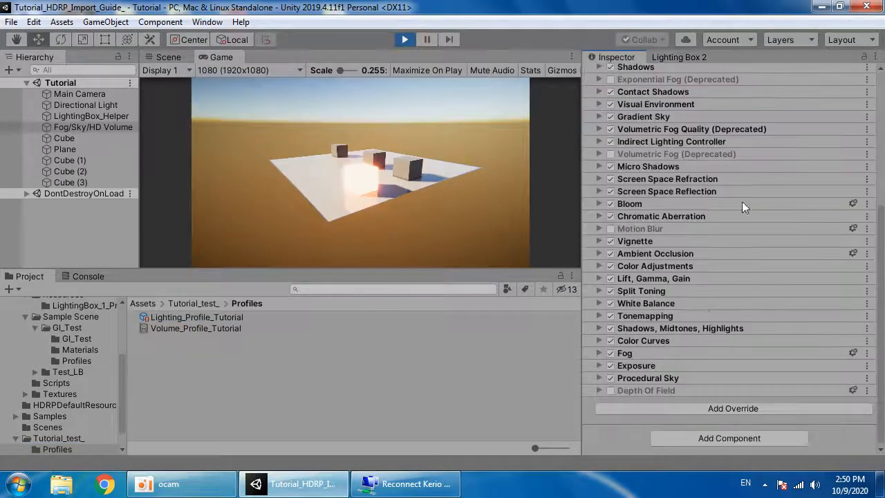
Step: Highlight the Volume_Profile_Tutorial asset from the Volume component and look over its list of overrides
scroll(719, 228, up, 5)
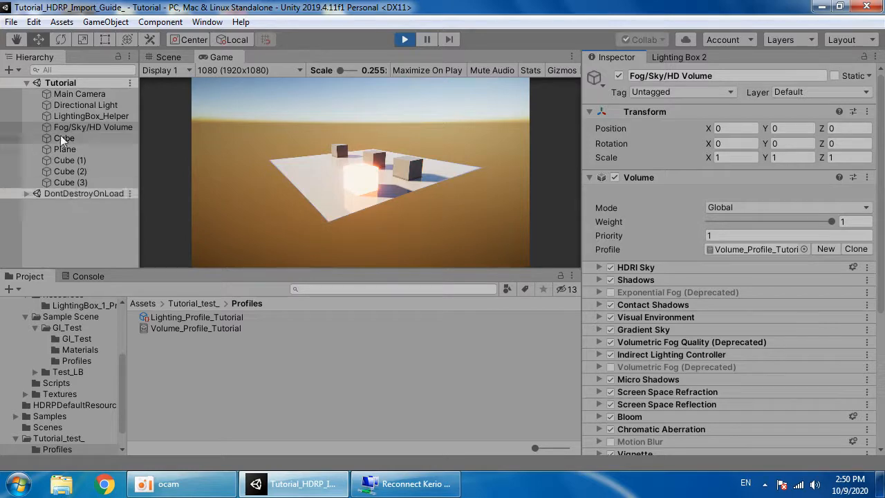
click(746, 250)
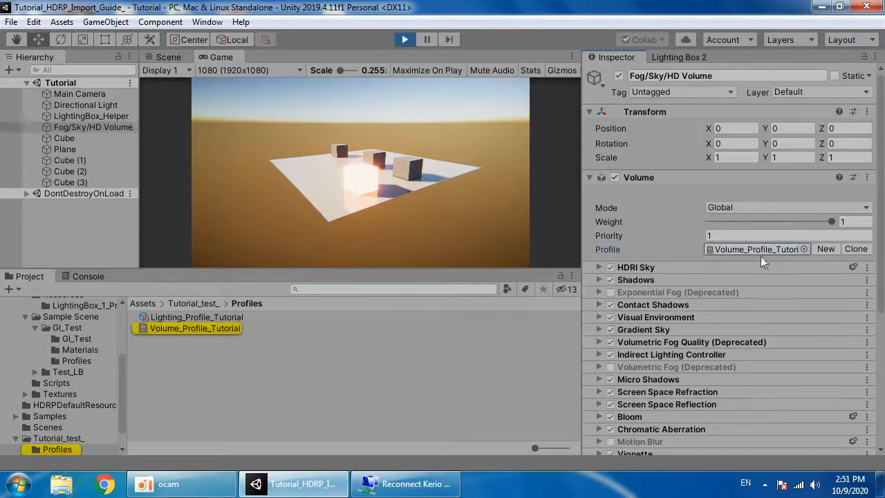
scroll(663, 362, down, 5)
scroll(658, 330, up, 5)
Step: Show Lighting Box 2 and look through its Scene, Effect, Color and Screen pages, finishing on the Color page
click(679, 57)
click(679, 130)
click(739, 129)
click(639, 123)
click(695, 128)
click(740, 130)
click(799, 130)
click(733, 131)
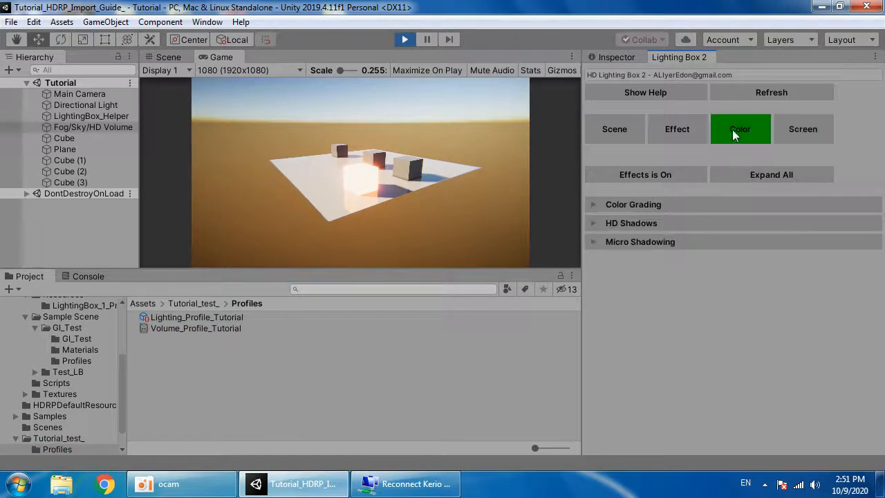
click(622, 129)
click(691, 127)
click(758, 126)
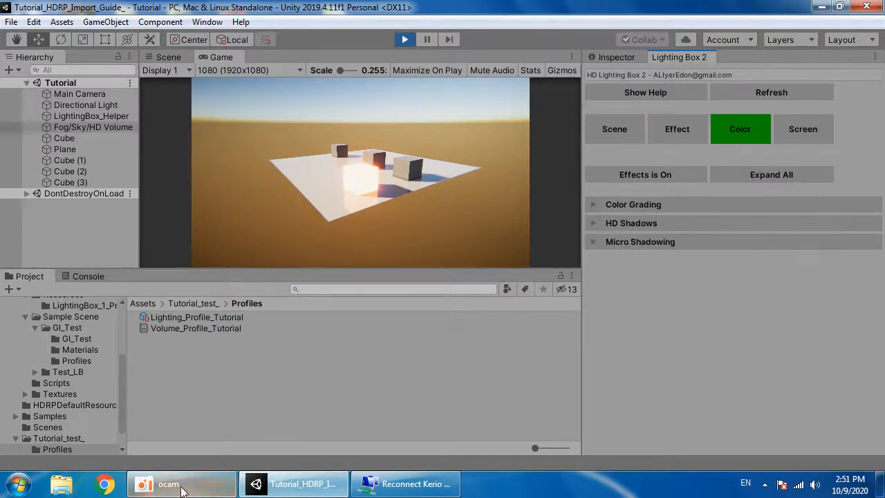